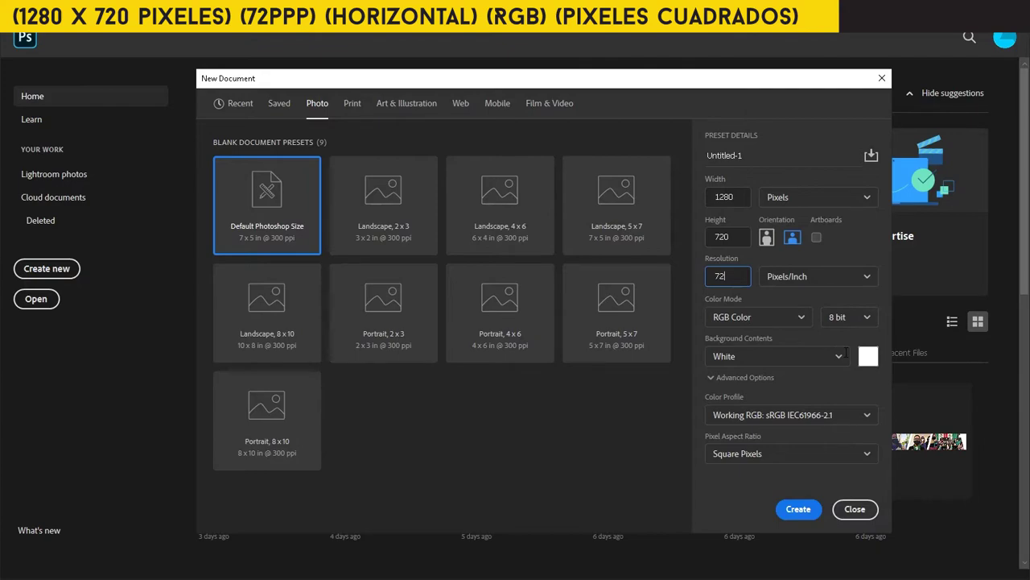
# Set the colour profile to Adobe RGB (1998) and create the 1280 × 720 pixel, 72 ppi document.
pyautogui.click(851, 417)
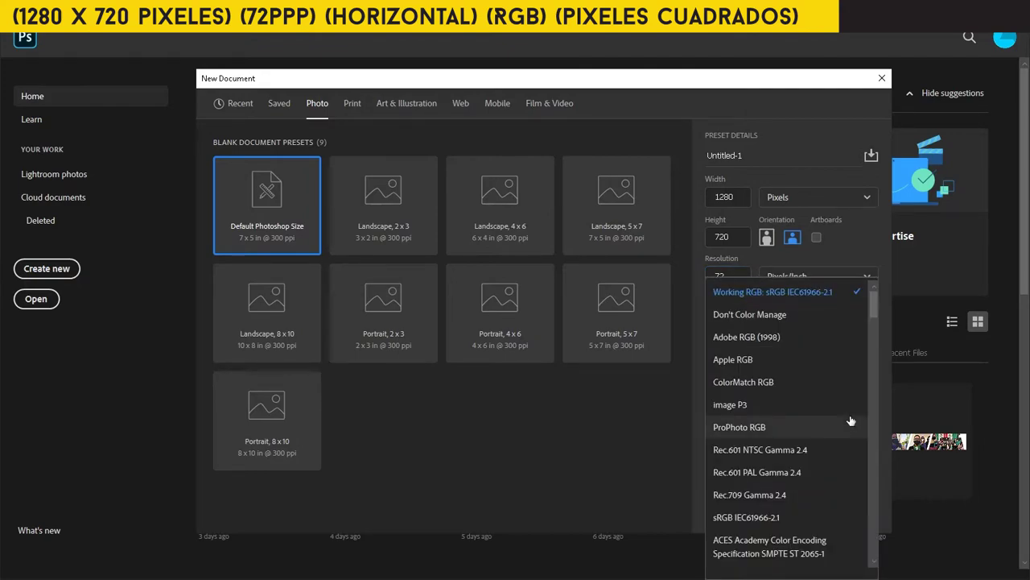
pyautogui.click(791, 339)
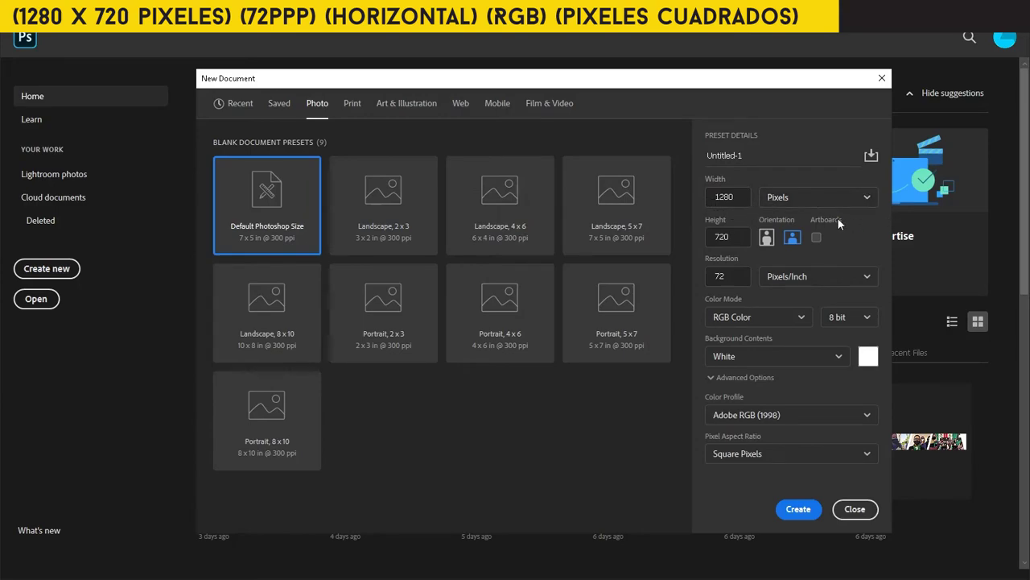
pyautogui.click(800, 510)
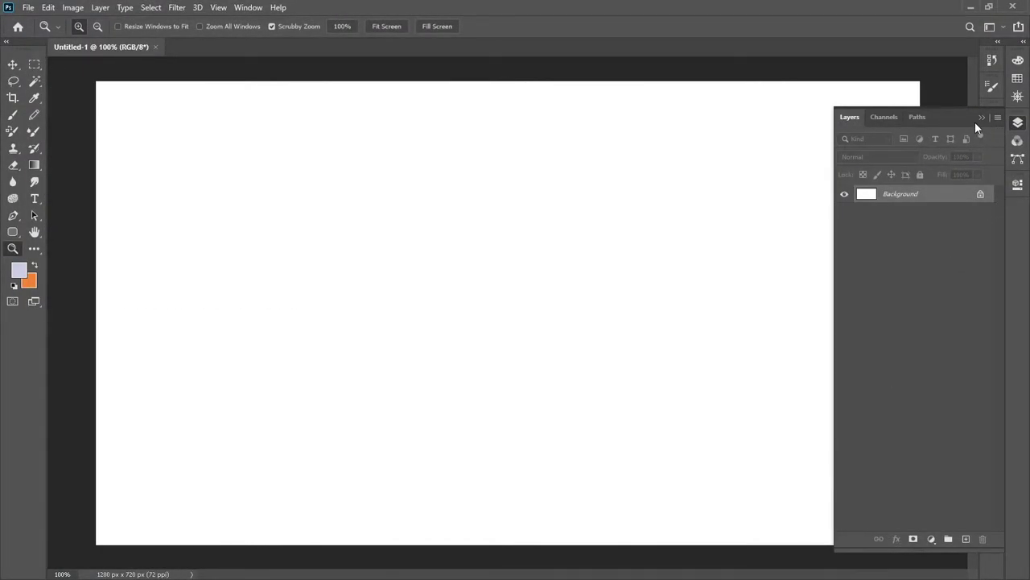
# Collapse the Layers panel and show the Timeline panel.
pyautogui.click(980, 118)
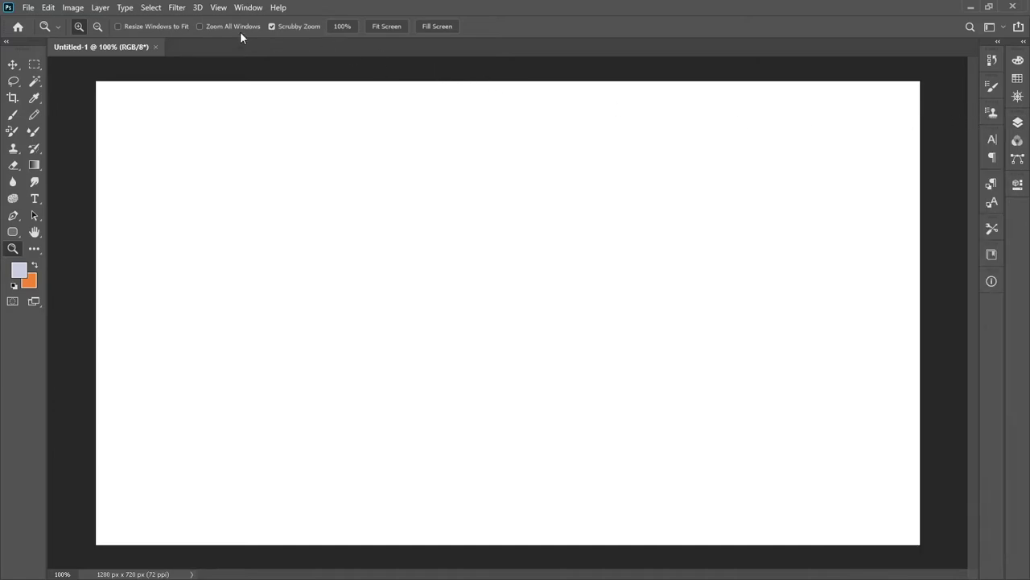
pyautogui.click(249, 9)
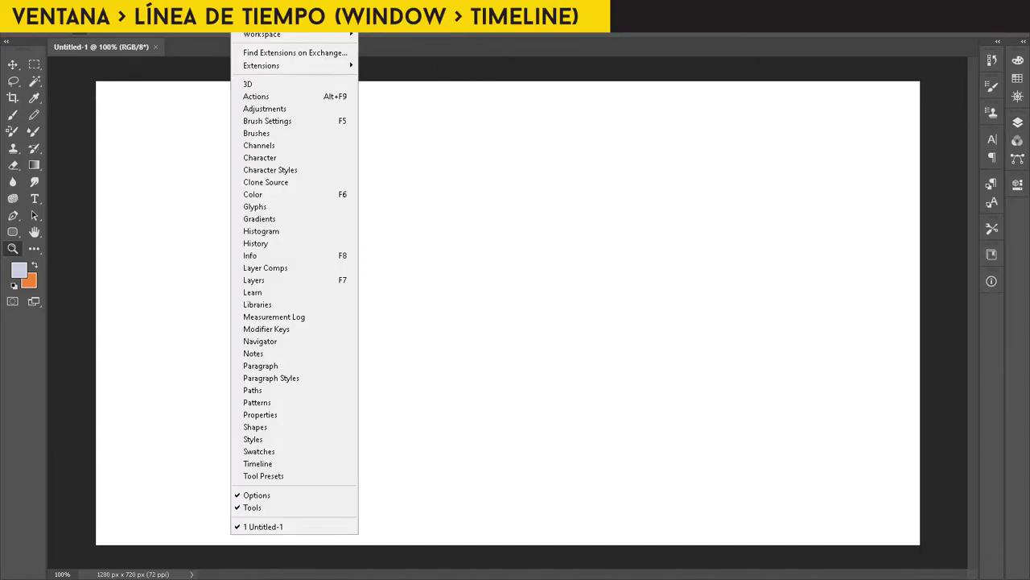
pyautogui.click(295, 464)
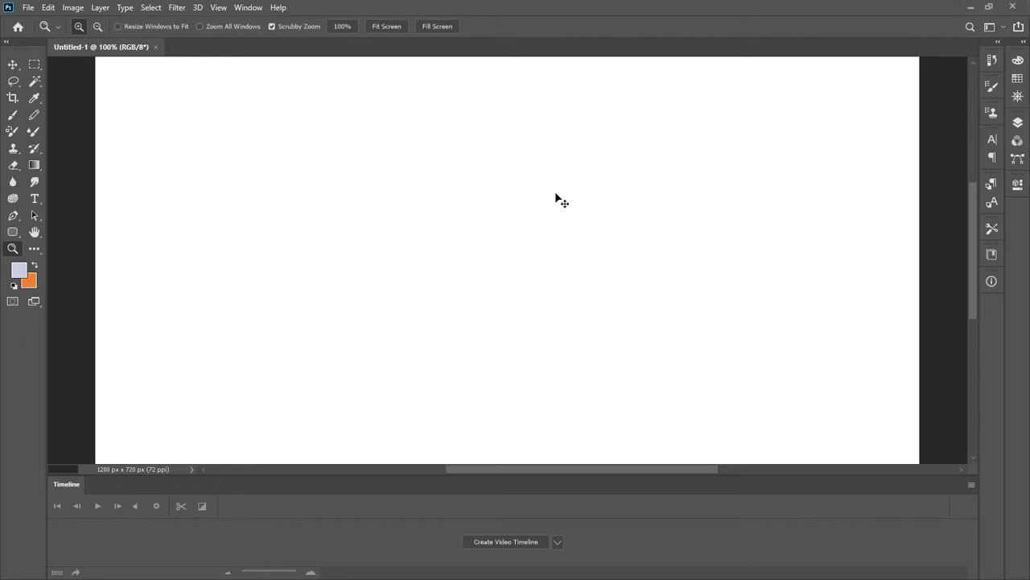
# Paste the copied bouncing-ball guide into the document as a Smart Object.
pyautogui.hotkey('ctrl', 'v')
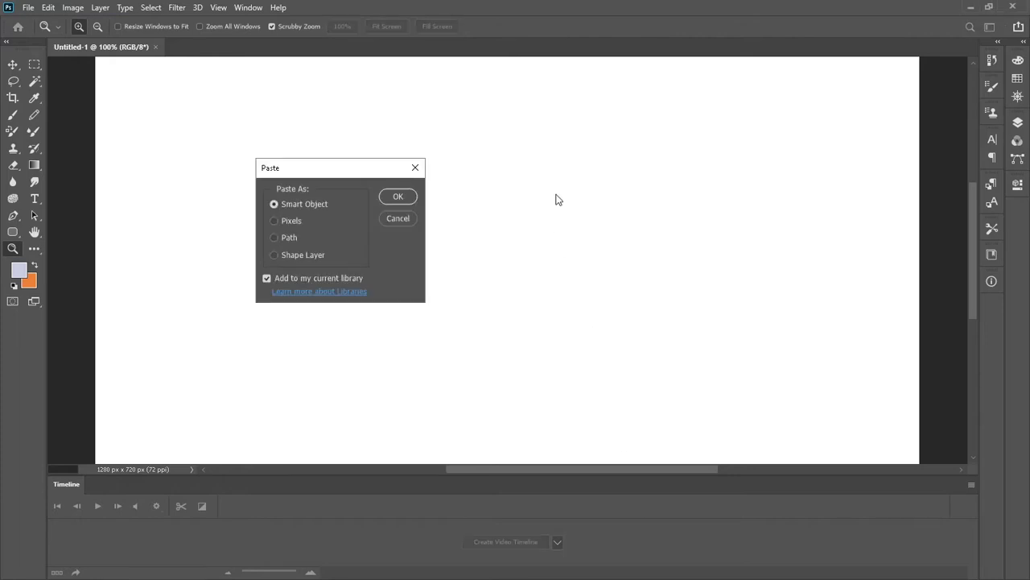
pyautogui.click(411, 200)
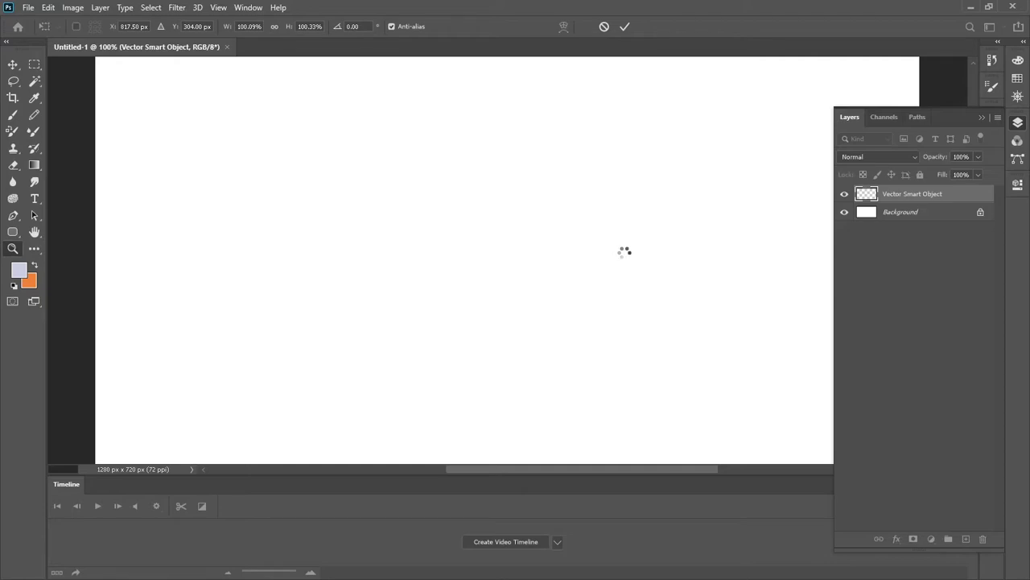
pyautogui.press('Escape')
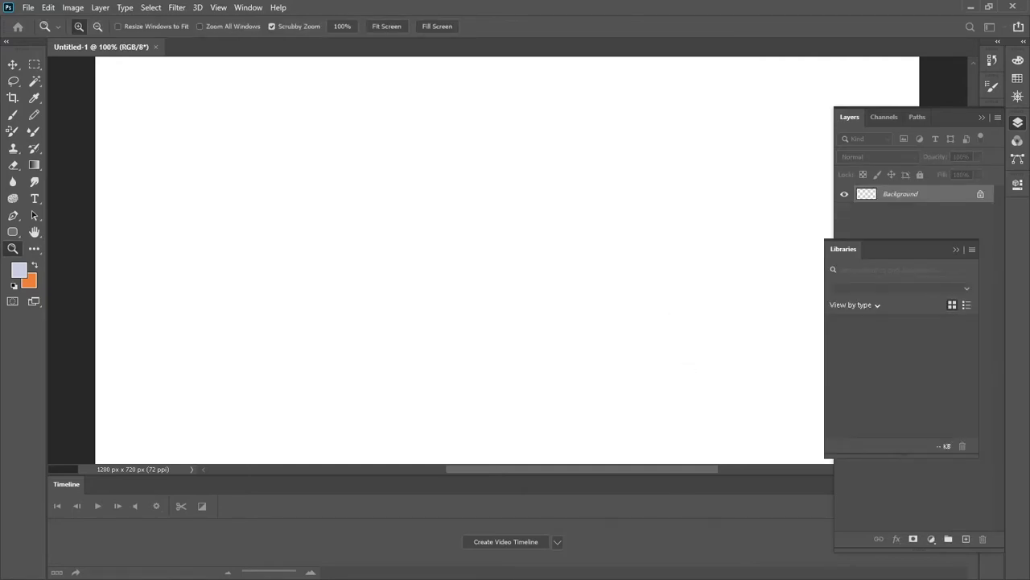
pyautogui.moveTo(660, 412); pyautogui.dragTo(457, 320)
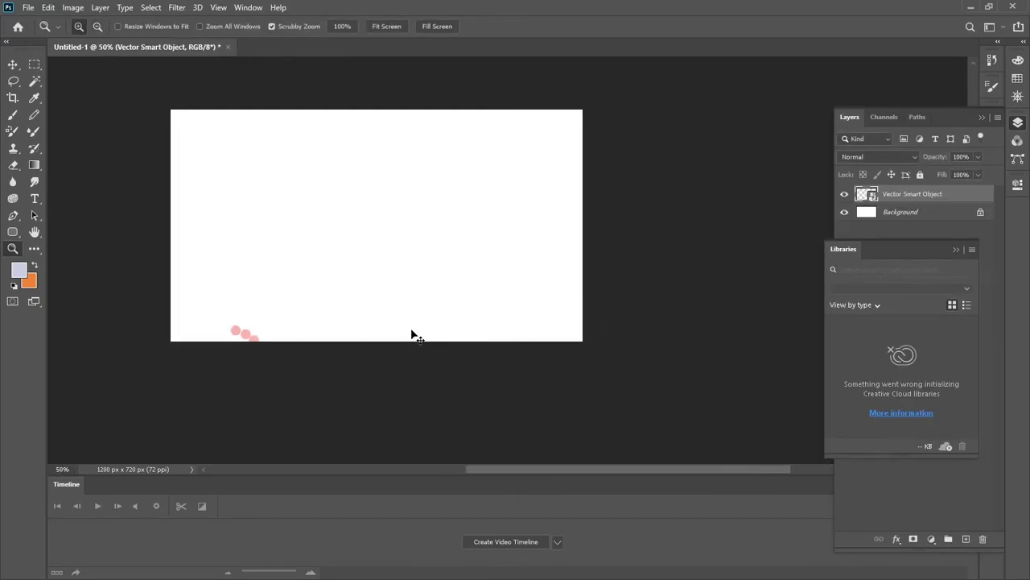
# Scale the guide to about 149% so it spans the canvas width, place it in the canvas's lower half, and collapse the Libraries panel.
pyautogui.moveTo(322, 345); pyautogui.dragTo(260, 178)
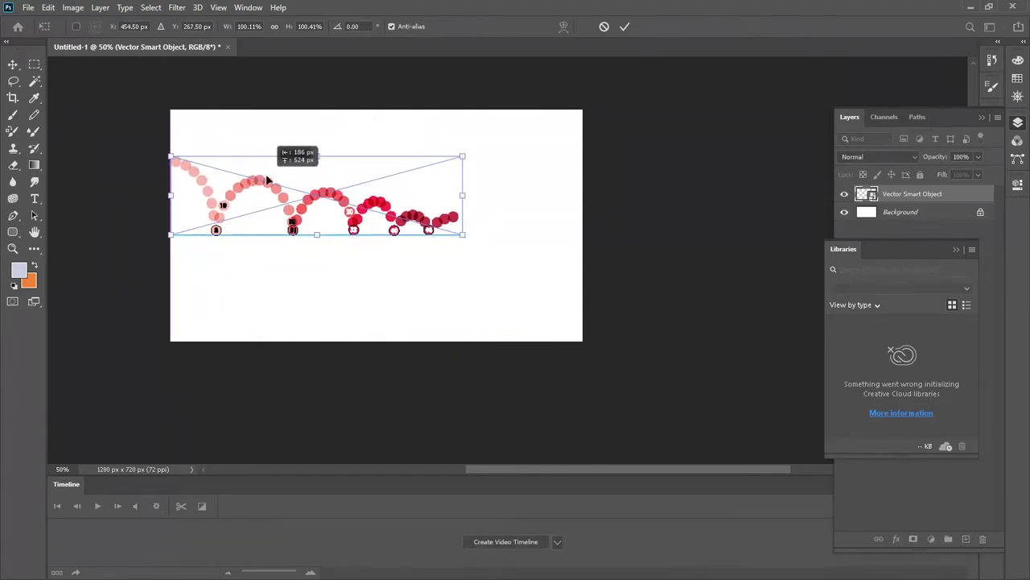
pyautogui.moveTo(462, 240); pyautogui.dragTo(593, 306)
pyautogui.moveTo(172, 157); pyautogui.dragTo(163, 154)
pyautogui.press('Return')
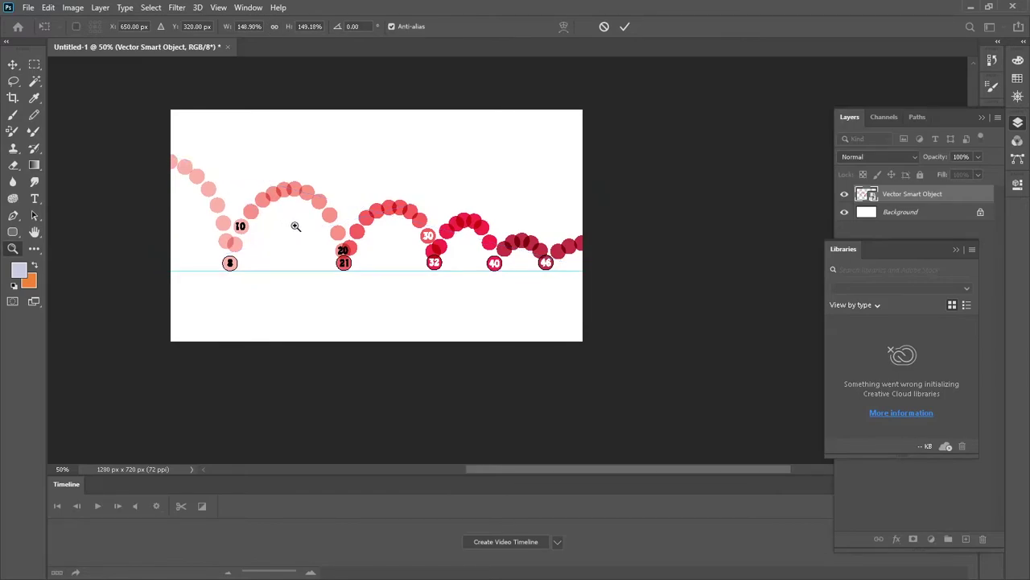
pyautogui.press('v')
pyautogui.moveTo(433, 260); pyautogui.dragTo(427, 285)
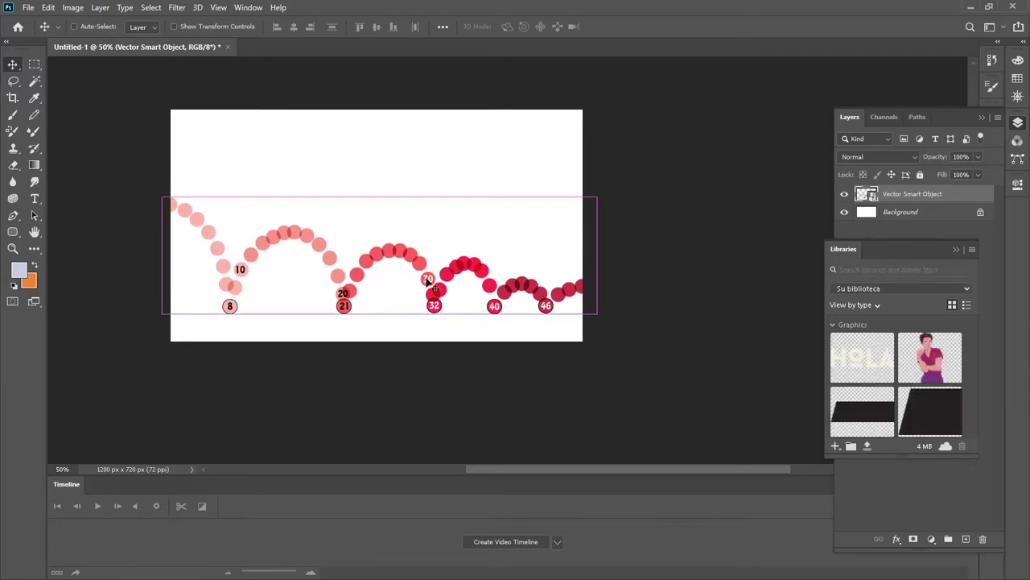
pyautogui.click(956, 249)
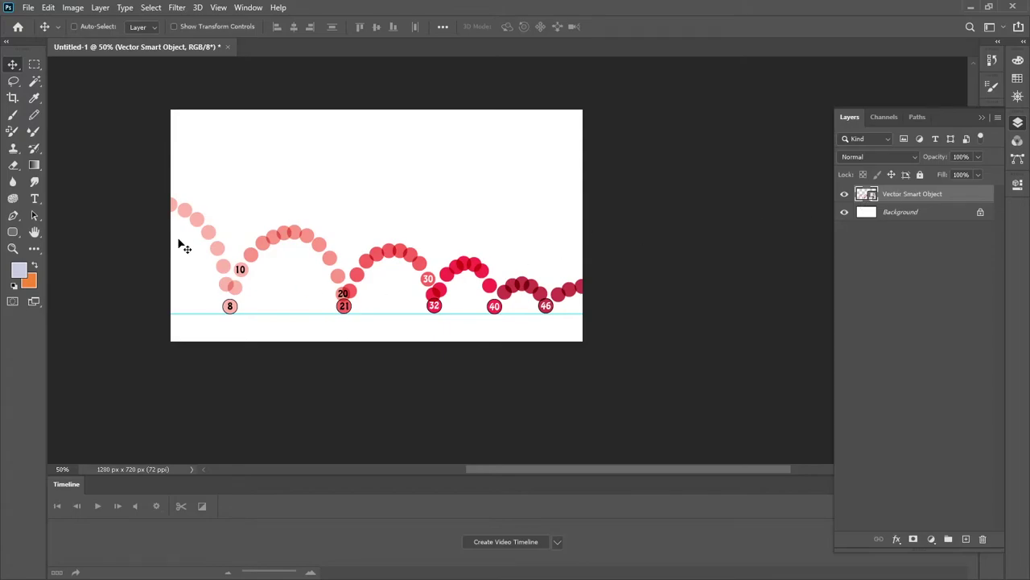
# Examine the numbered ball positions and their spacing along the bounce guide.
pyautogui.press('z')
pyautogui.scroll(5, 370, 269)
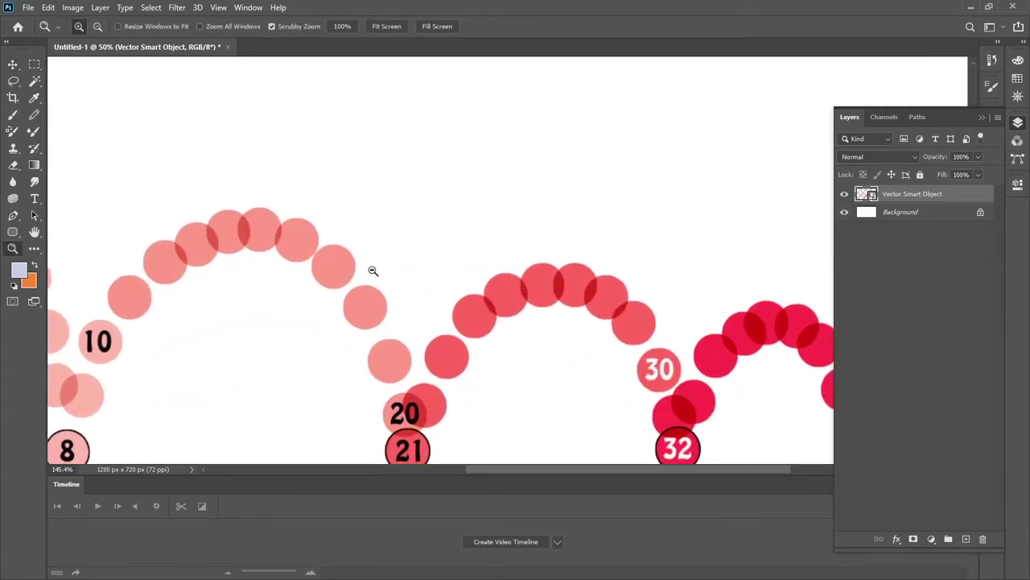
pyautogui.moveTo(363, 281); pyautogui.dragTo(520, 186)
pyautogui.scroll(2, 301, 247)
pyautogui.hscroll(-2, 301, 247)
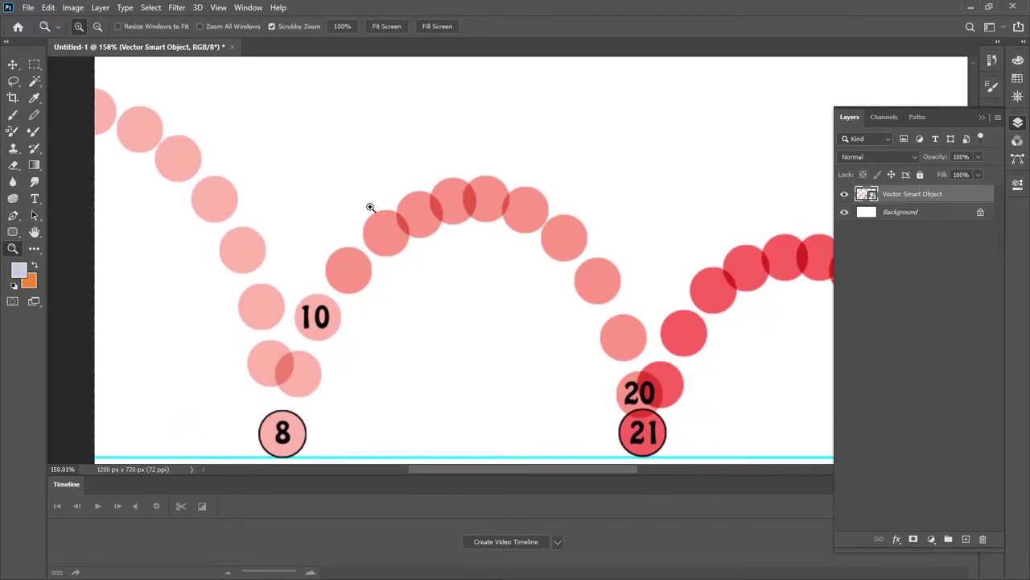
pyautogui.hscroll(3, 214, 233)
pyautogui.scroll(1, 214, 232)
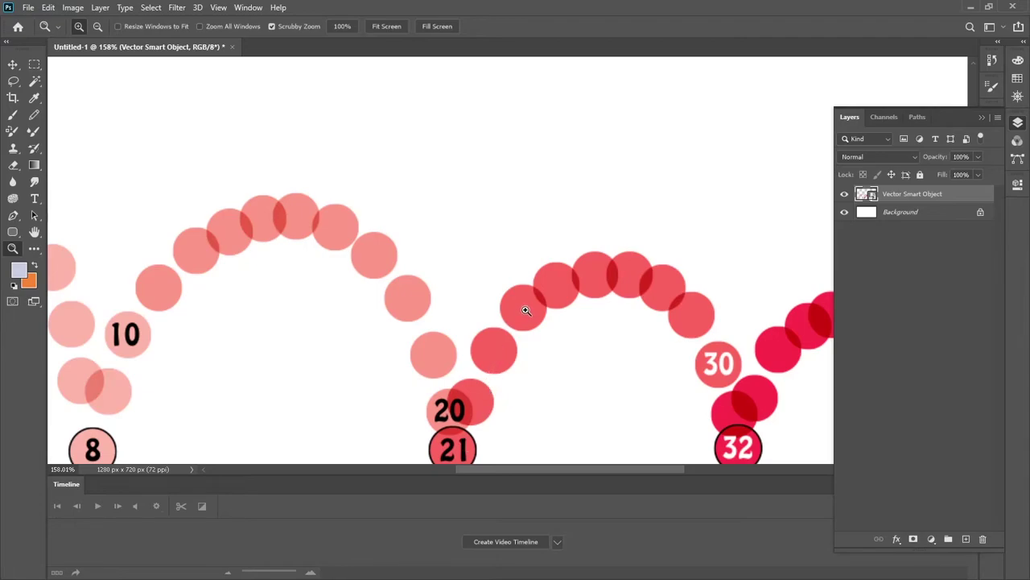
pyautogui.moveTo(610, 298); pyautogui.dragTo(503, 290)
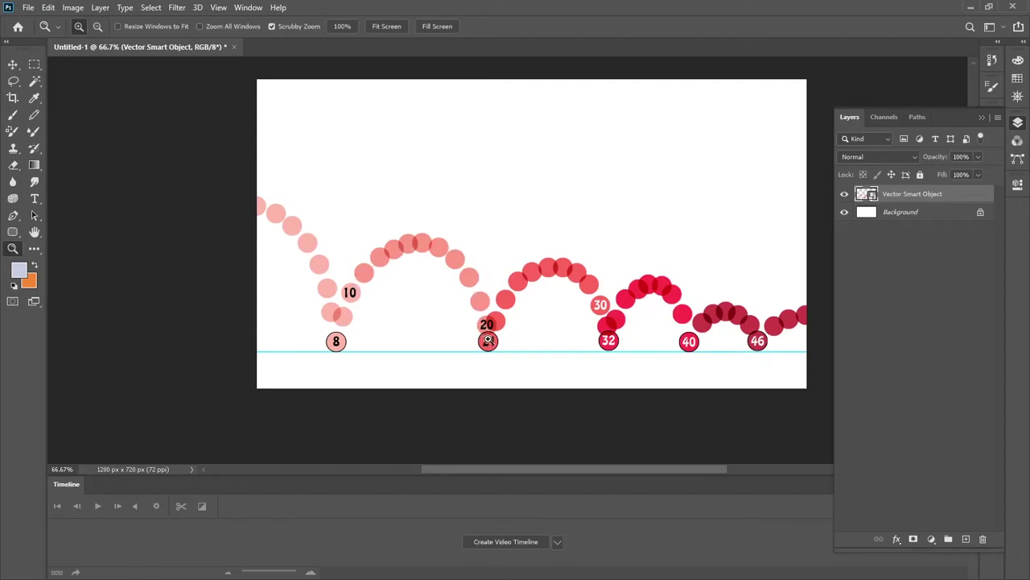
# Set the opacity of the Vector Smart Object guide layer to 50%.
pyautogui.click(980, 157)
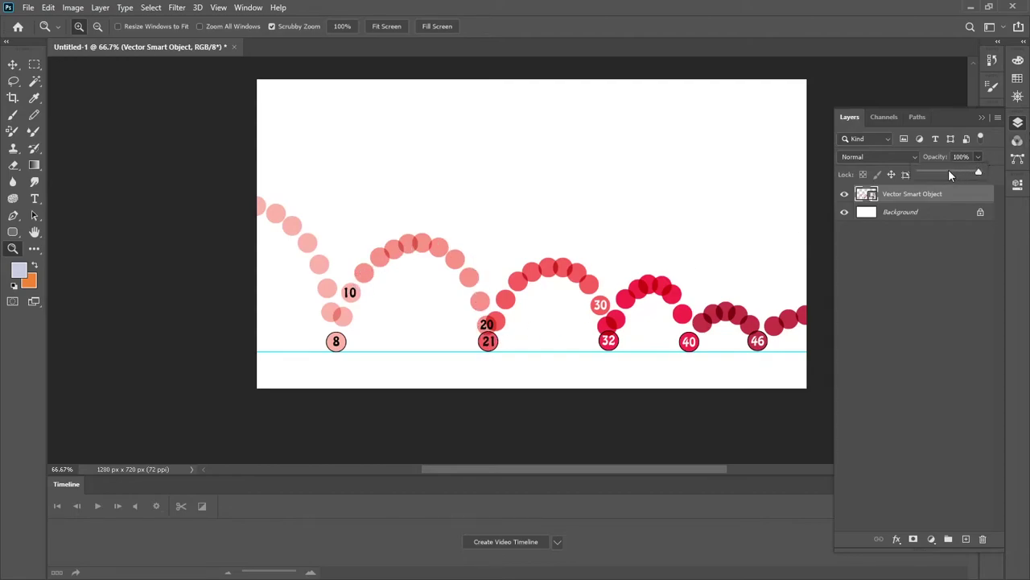
pyautogui.click(950, 173)
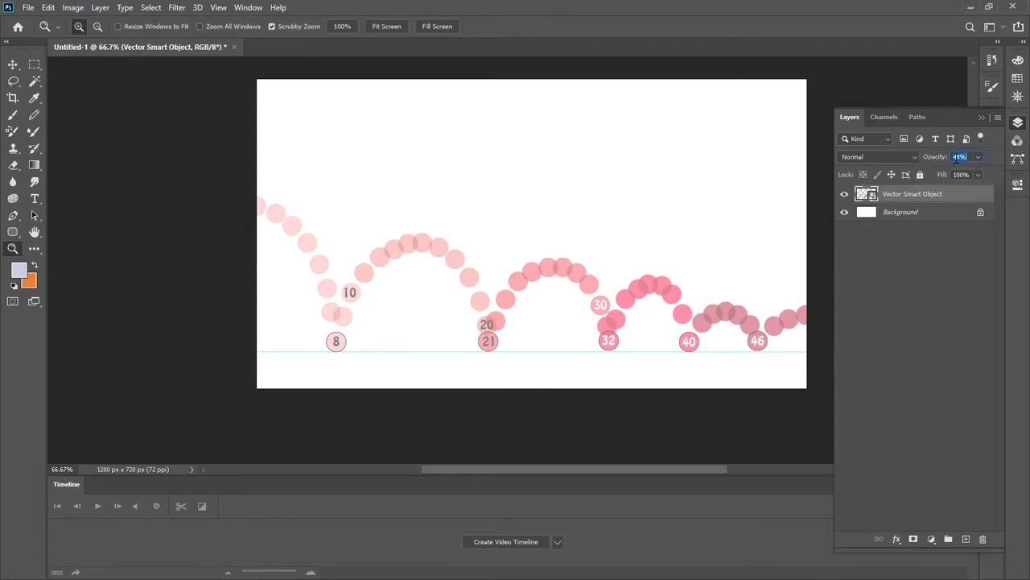
pyautogui.write('50')
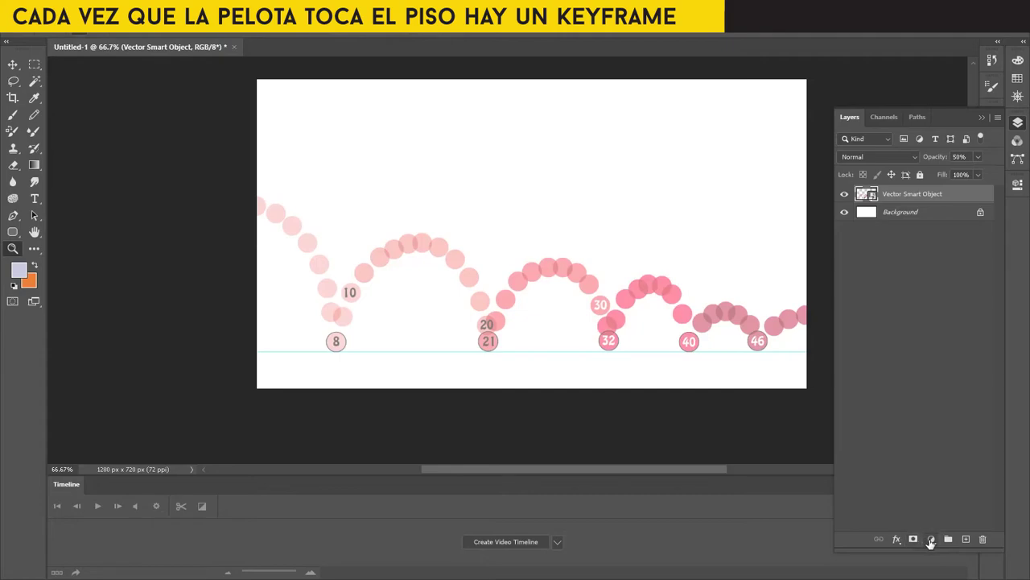
# Add a new layer above the guide and name it "suelo".
pyautogui.click(966, 539)
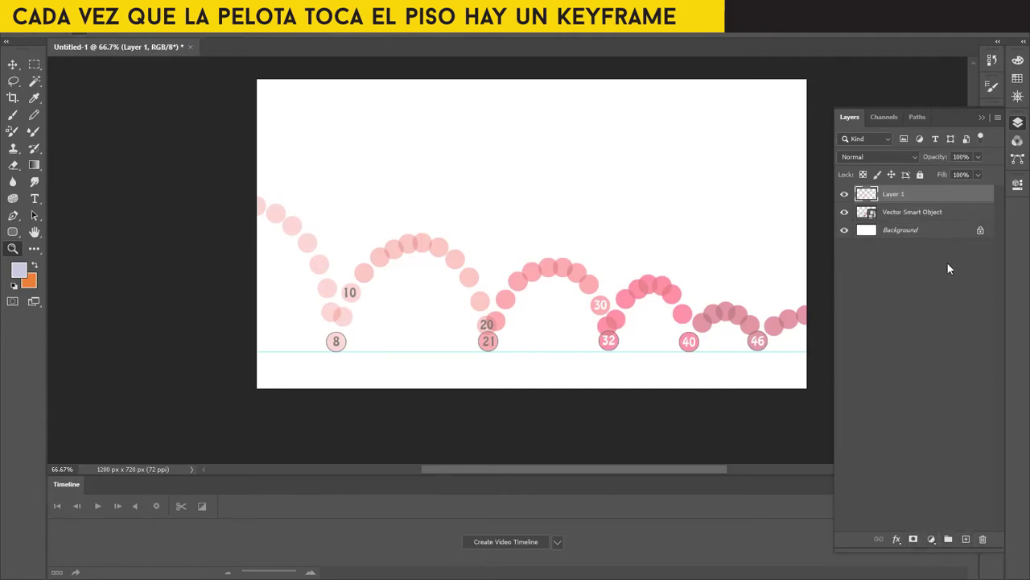
pyautogui.doubleClick(888, 194)
pyautogui.write('sielo')
pyautogui.press('BackSpace')
pyautogui.press('BackSpace')
pyautogui.press('BackSpace')
pyautogui.press('BackSpace')
pyautogui.write('uelo')
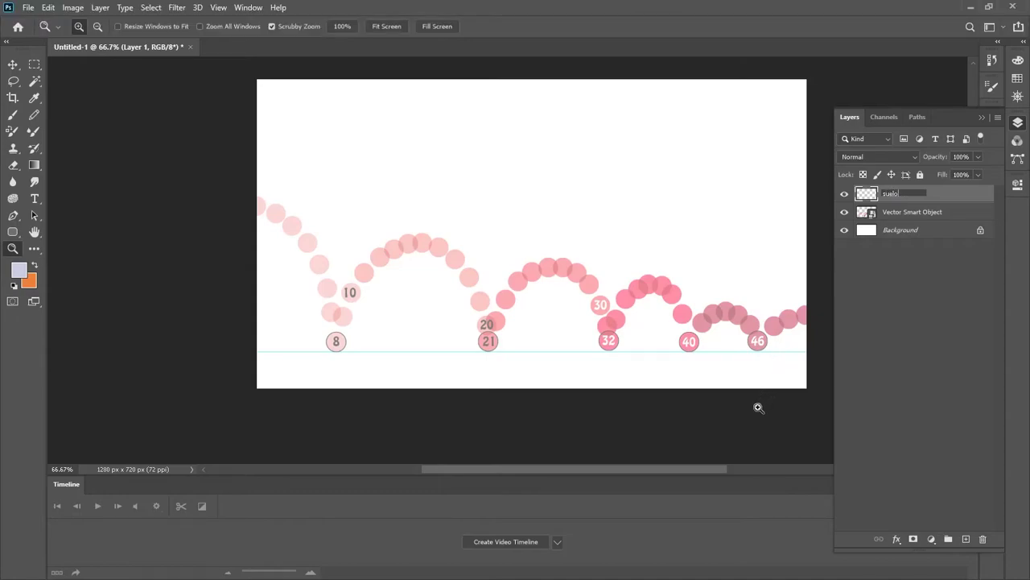
pyautogui.press('Return')
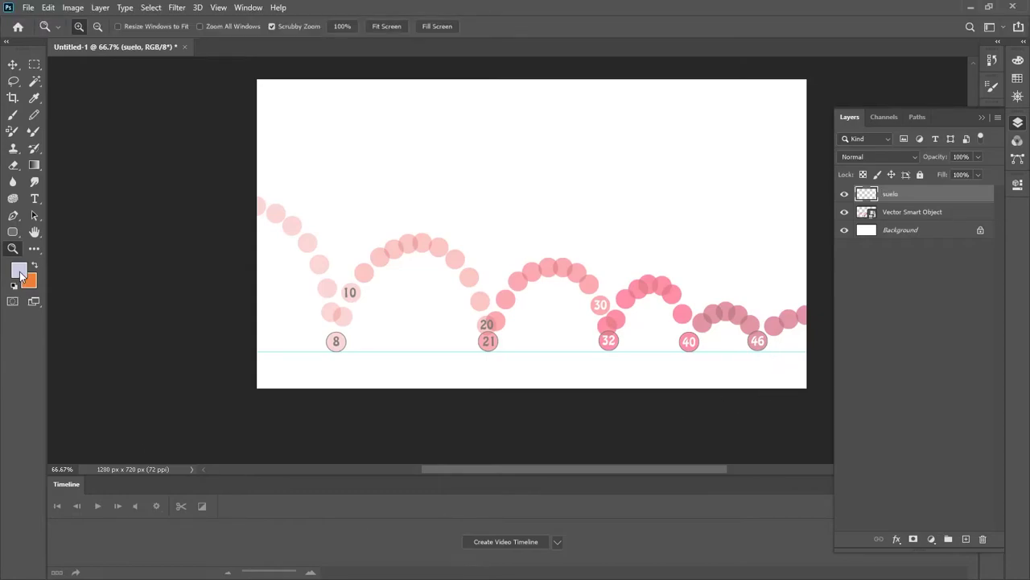
# Fill a full-width rectangular strip below the guide's ground line with the lavender foreground colour on the suelo layer, and deselect it.
pyautogui.press('m')
pyautogui.moveTo(241, 352); pyautogui.dragTo(719, 391)
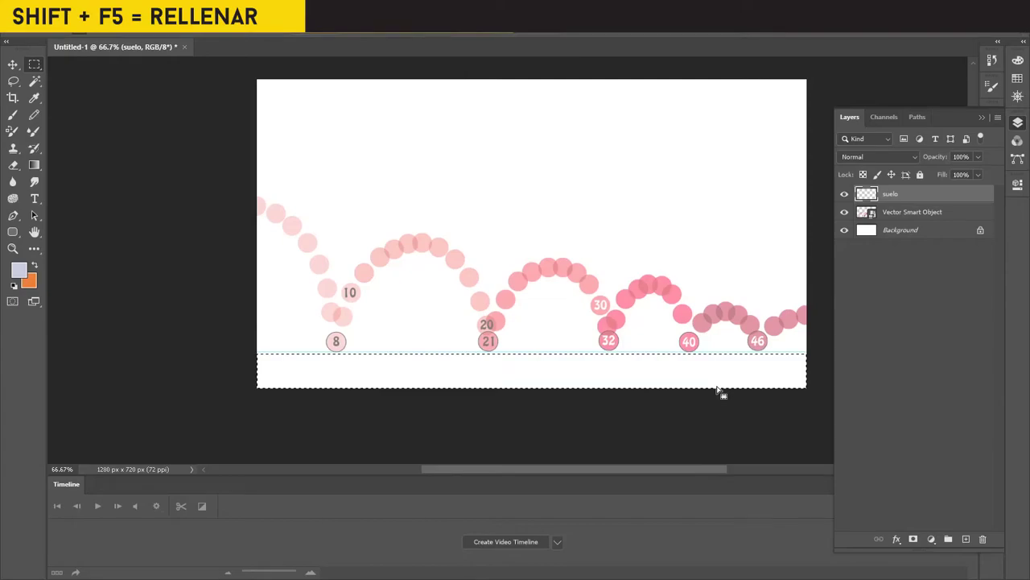
pyautogui.hotkey('shift', 'F5')
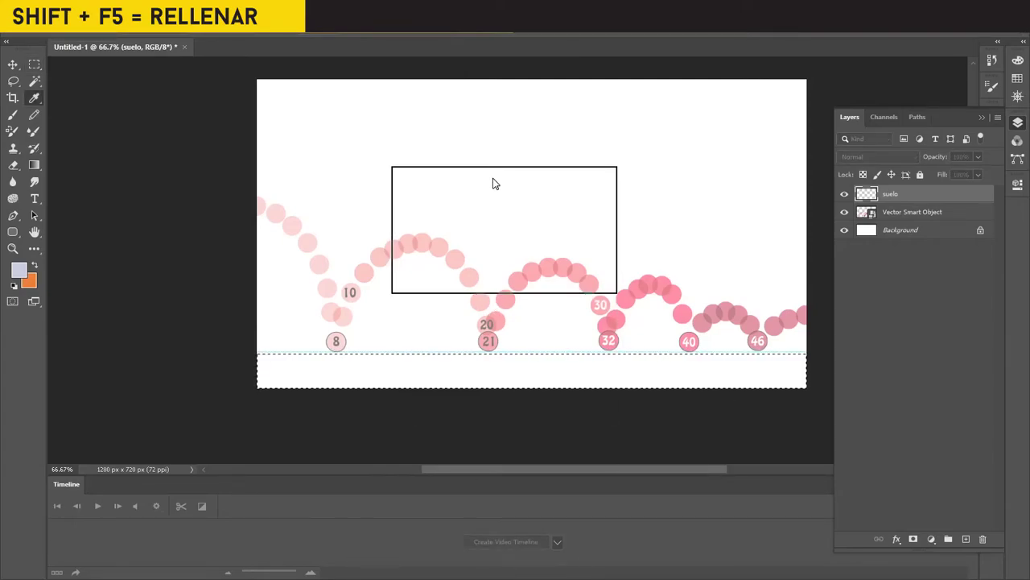
pyautogui.press('Return')
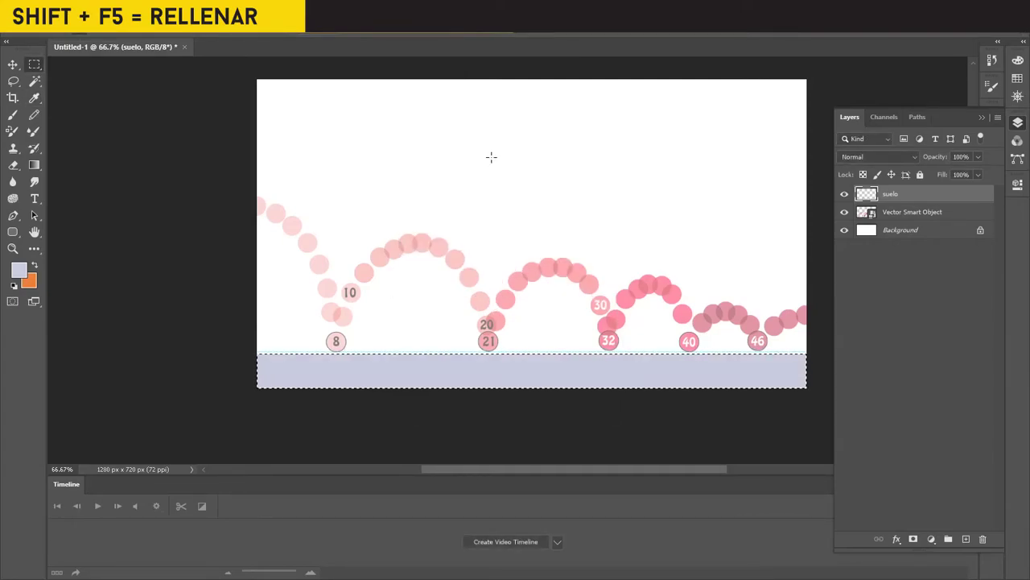
pyautogui.hotkey('ctrl', 'd')
# Stretch the floor strip upward to meet the guide's ground line and lock the suelo layer.
pyautogui.press('z')
pyautogui.click(536, 359)
pyautogui.moveTo(547, 364); pyautogui.dragTo(558, 340)
pyautogui.hotkey('ctrl', 't')
pyautogui.press('Return')
pyautogui.keyDown('alt'); pyautogui.click(483, 296); pyautogui.keyUp('alt')
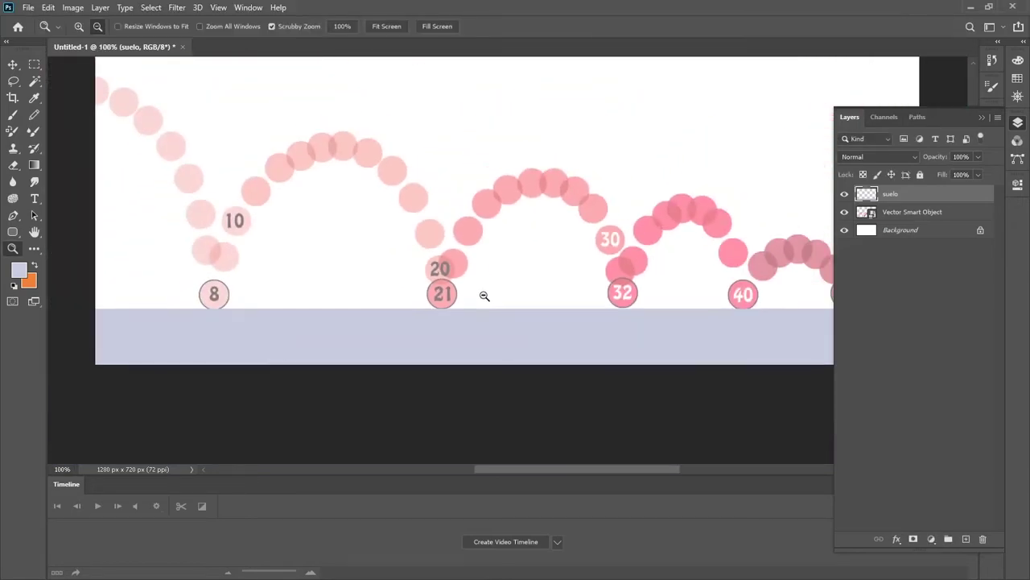
pyautogui.keyDown('alt'); pyautogui.click(484, 295); pyautogui.keyUp('alt')
pyautogui.keyDown('alt'); pyautogui.click(484, 295); pyautogui.keyUp('alt')
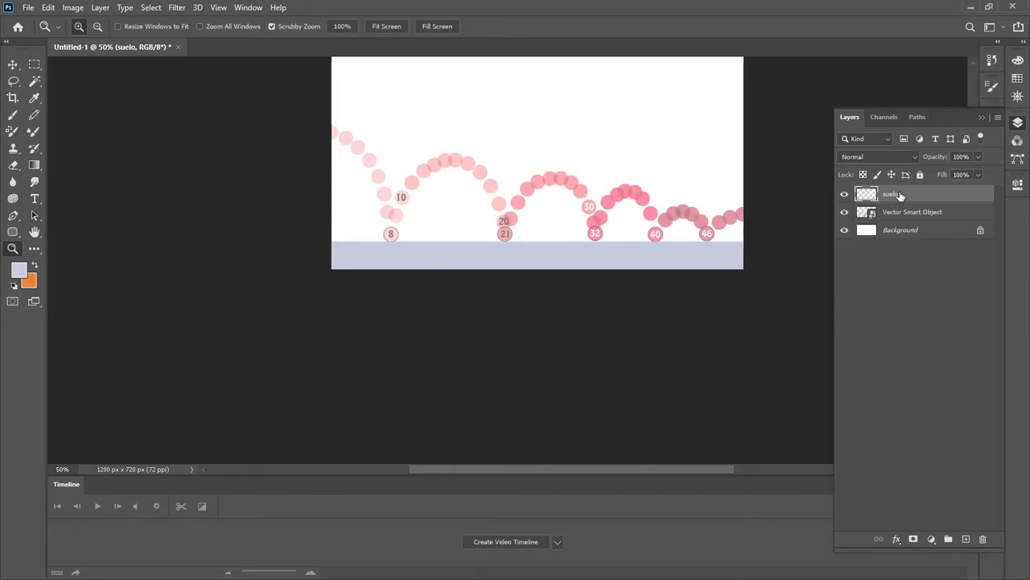
pyautogui.click(919, 177)
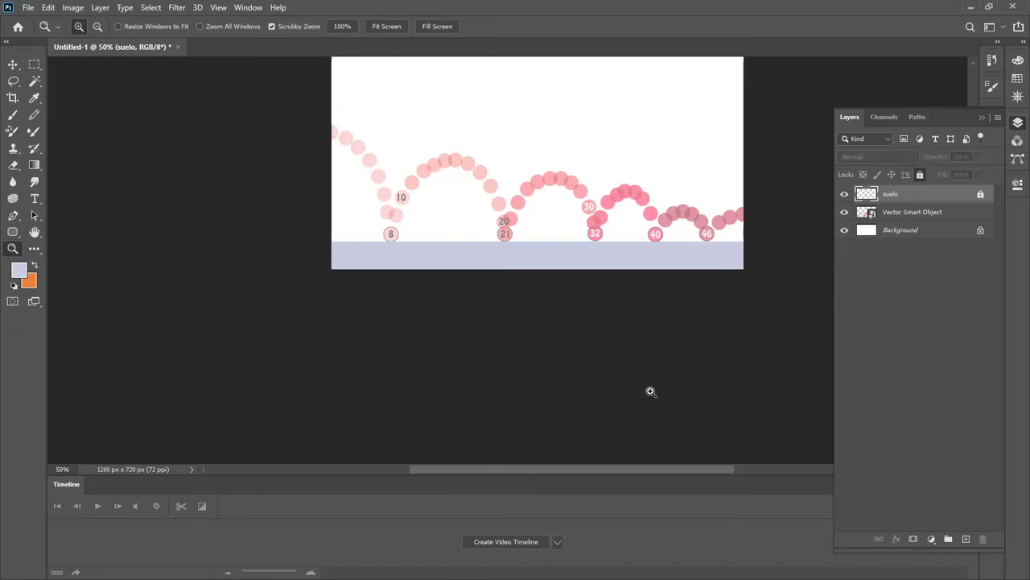
# Make a circular selection around the guide ball at the peak of the first bounce, between frames 10 and 20.
pyautogui.moveTo(450, 160); pyautogui.dragTo(510, 190)
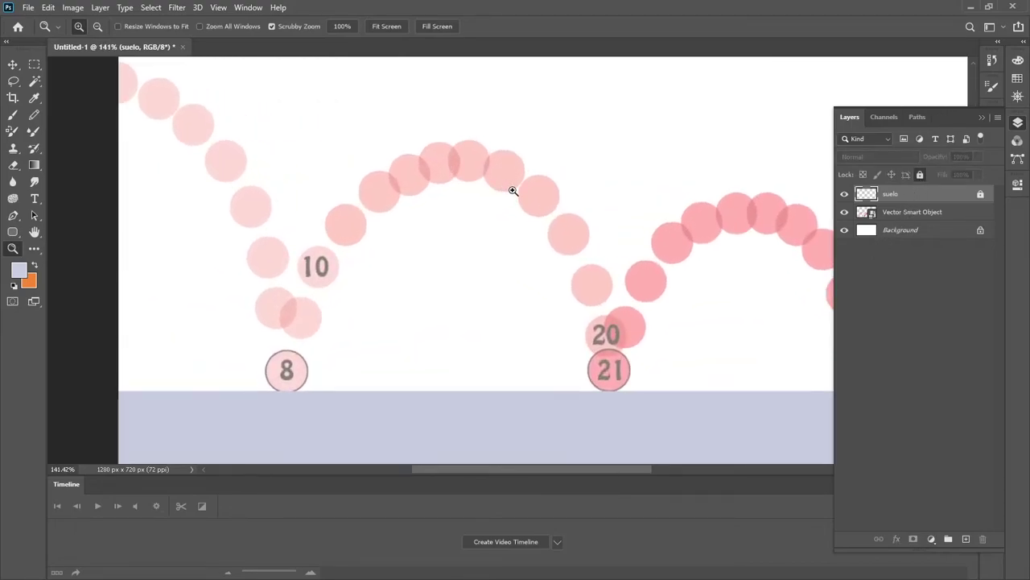
pyautogui.moveTo(553, 231); pyautogui.dragTo(451, 220)
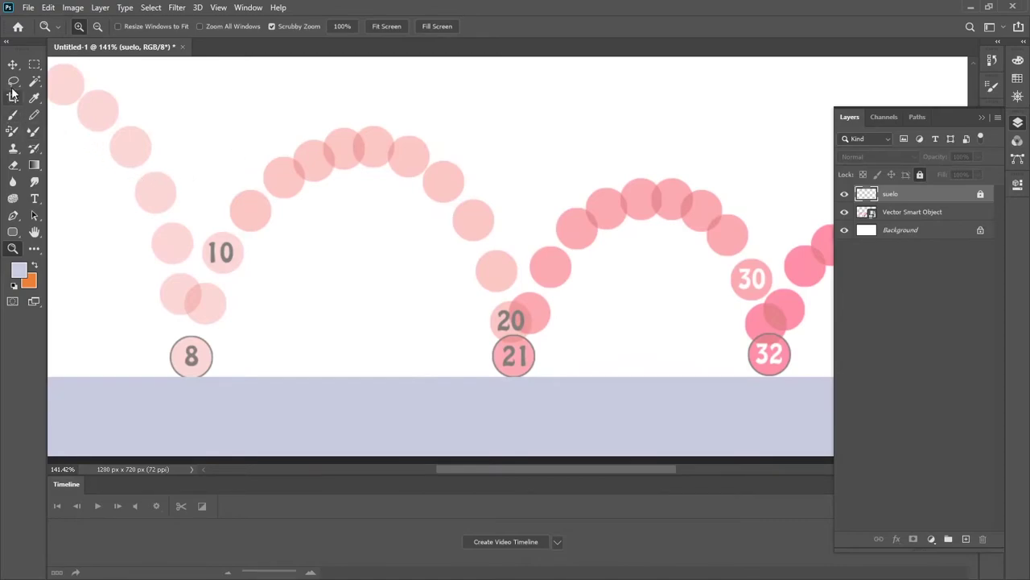
pyautogui.click(34, 64)
pyautogui.hotkey('shift', 'm')
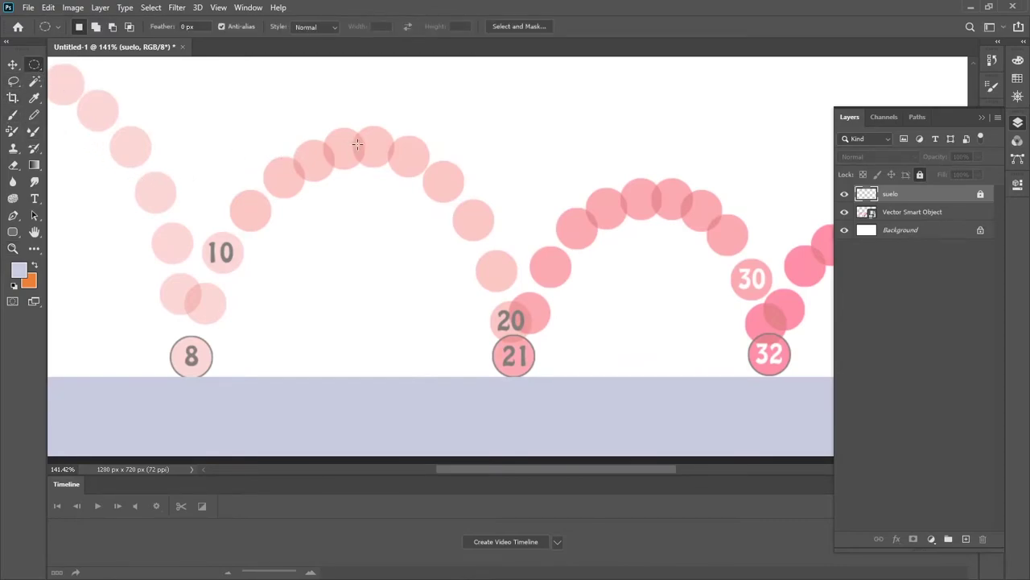
pyautogui.moveTo(349, 126); pyautogui.dragTo(394, 165)
# Set the foreground colour to red ff0000 and add a new layer above suelo.
pyautogui.click(20, 269)
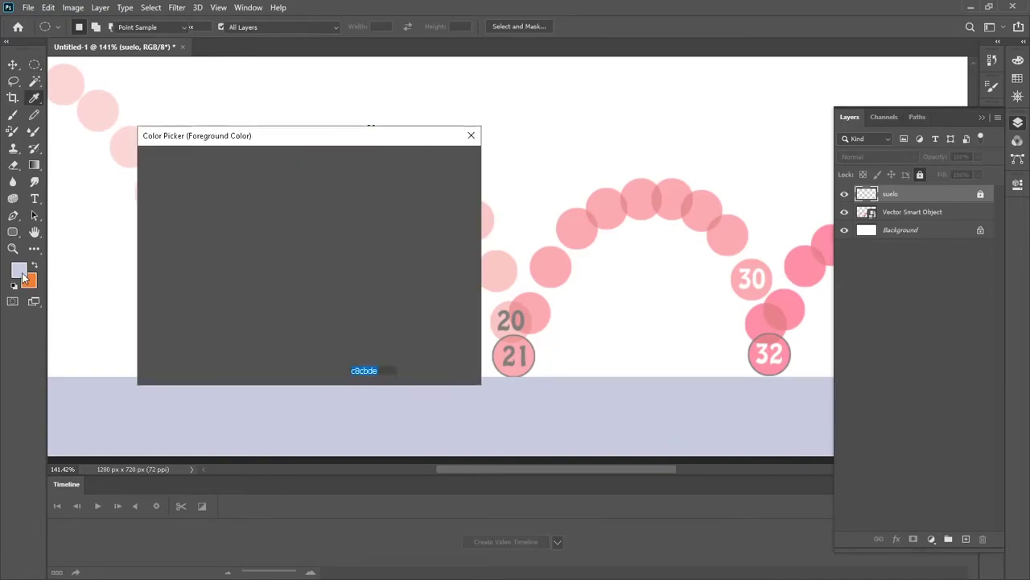
pyautogui.click(322, 167)
pyautogui.moveTo(290, 170)
pyautogui.mouseDown()
pyautogui.moveTo(285, 184)
pyautogui.moveTo(287, 172)
pyautogui.moveTo(303, 227)
pyautogui.mouseUp()
pyautogui.write('ff0000')
pyautogui.press('Return')
pyautogui.click(966, 538)
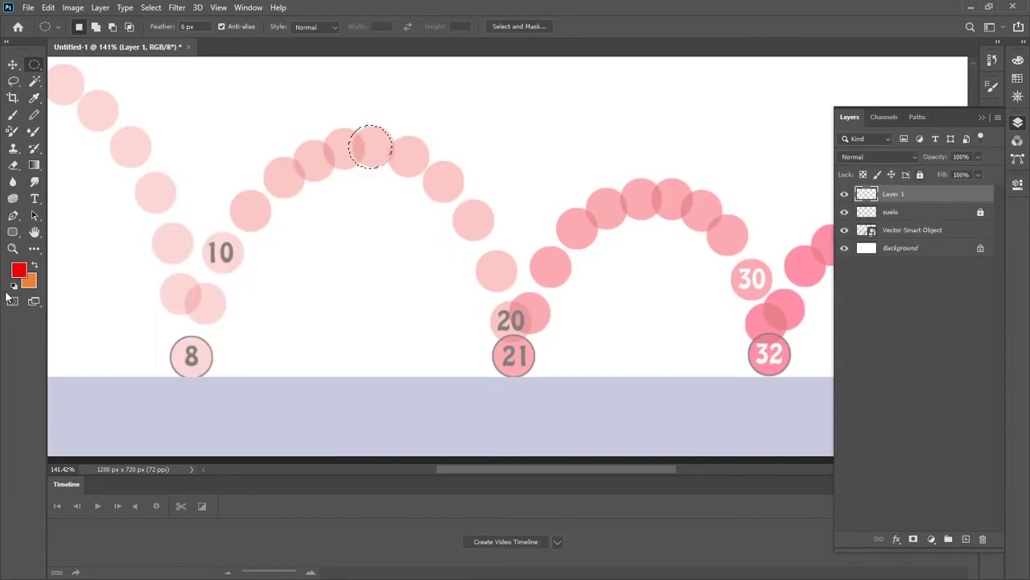
# Rename the new layer above suelo as pelota.
pyautogui.doubleClick(892, 194)
pyautogui.write('pelota')
pyautogui.press('Return')
# Set the foreground colour to bright cyan, fill the circular selection with it on the pelota layer, and deselect it.
pyautogui.click(18, 270)
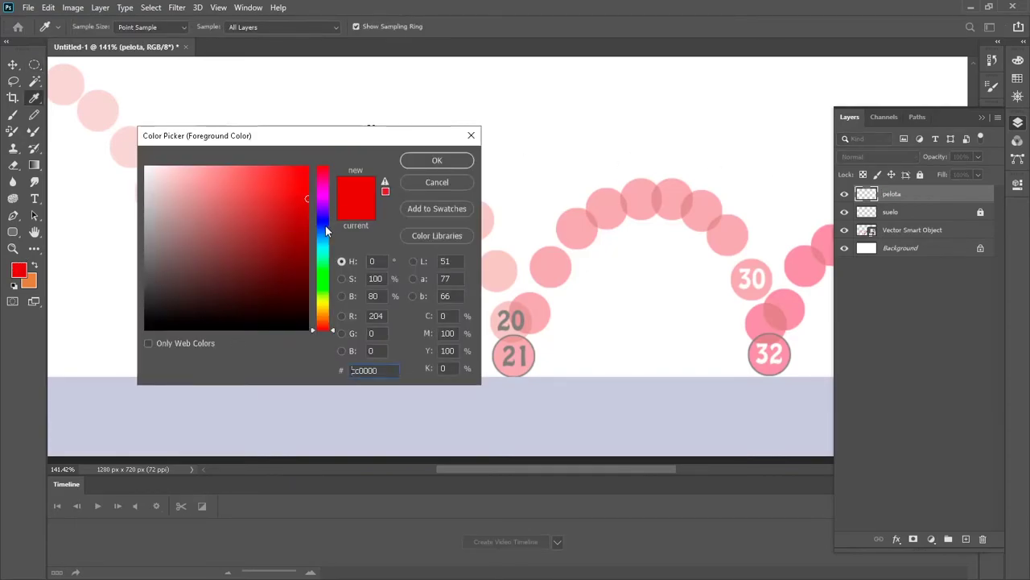
pyautogui.click(325, 242)
pyautogui.moveTo(326, 244); pyautogui.dragTo(326, 250)
pyautogui.click(283, 169)
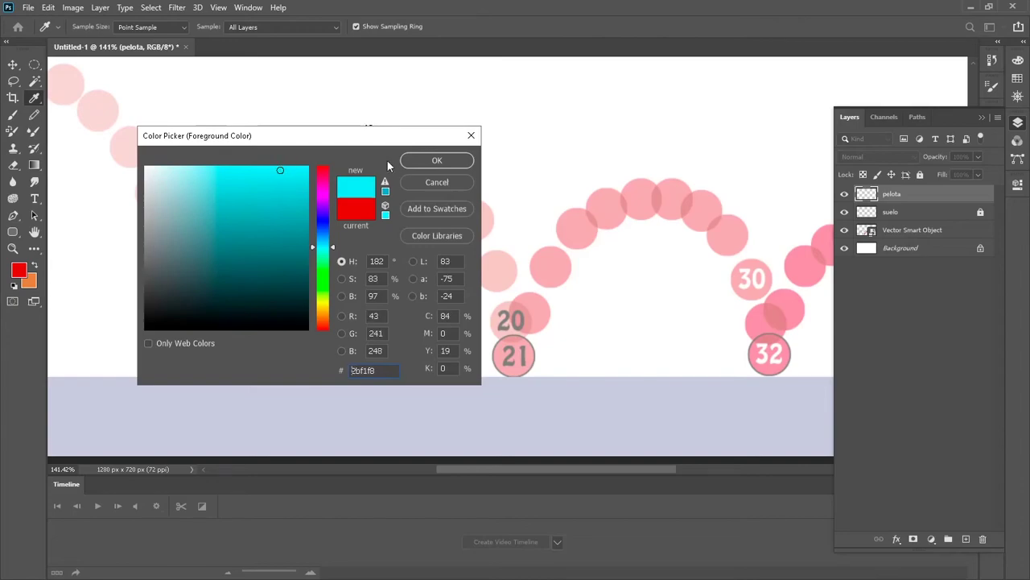
pyautogui.click(402, 160)
pyautogui.hotkey('shift', 'F5')
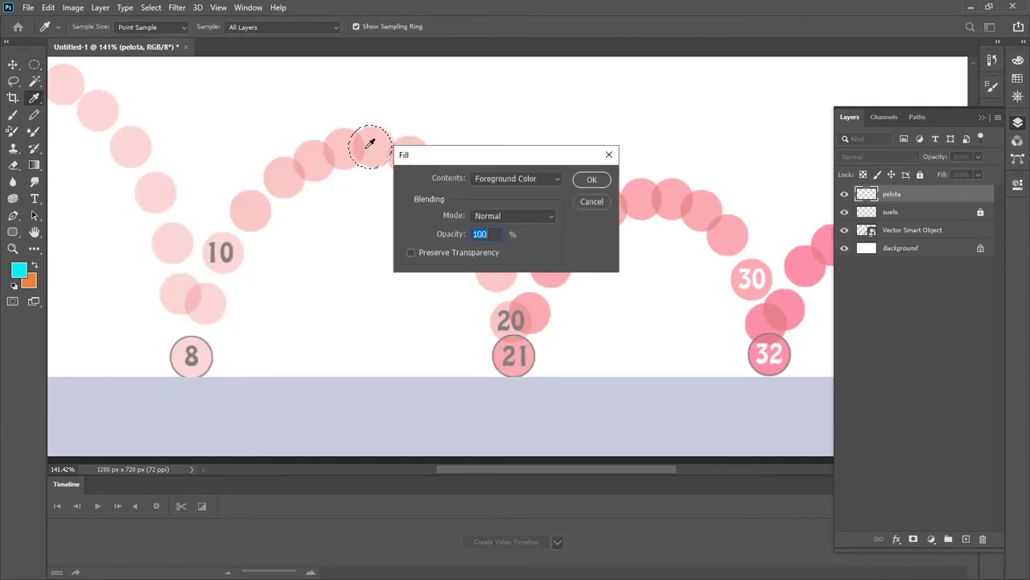
pyautogui.press('Return')
pyautogui.hotkey('ctrl', 'd')
pyautogui.press('z')
pyautogui.moveTo(419, 166); pyautogui.dragTo(414, 204)
# Set the foreground colour to dark blue, lock the pelota layer's transparent pixels, and refill the ball with the blue.
pyautogui.click(18, 273)
pyautogui.click(313, 227)
pyautogui.moveTo(297, 245); pyautogui.dragTo(289, 232)
pyautogui.click(415, 162)
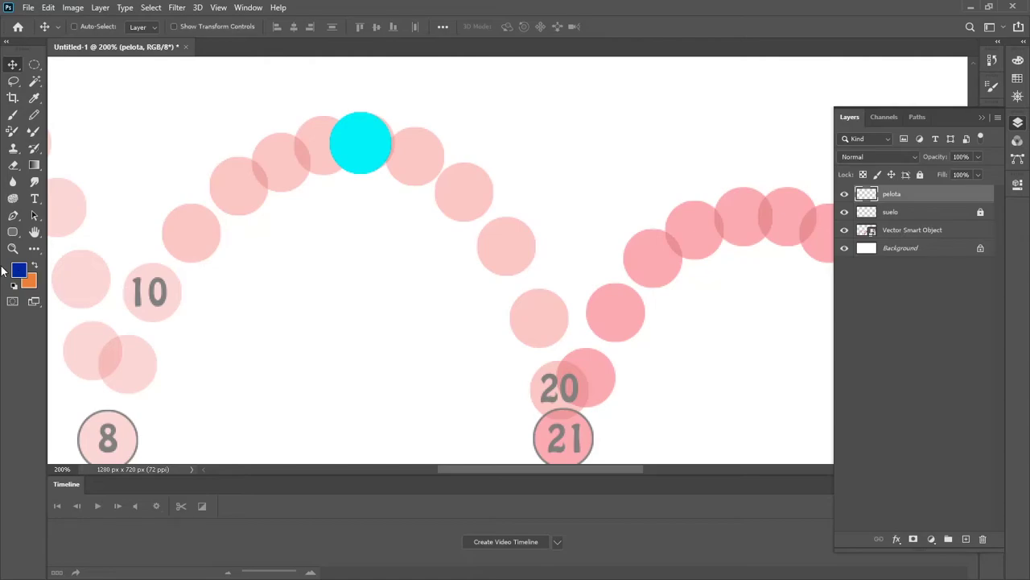
pyautogui.click(863, 174)
pyautogui.hotkey('shift', 'F5')
pyautogui.press('Return')
# Move the blue ball onto the guide's first circle at the left edge of the canvas.
pyautogui.press('z')
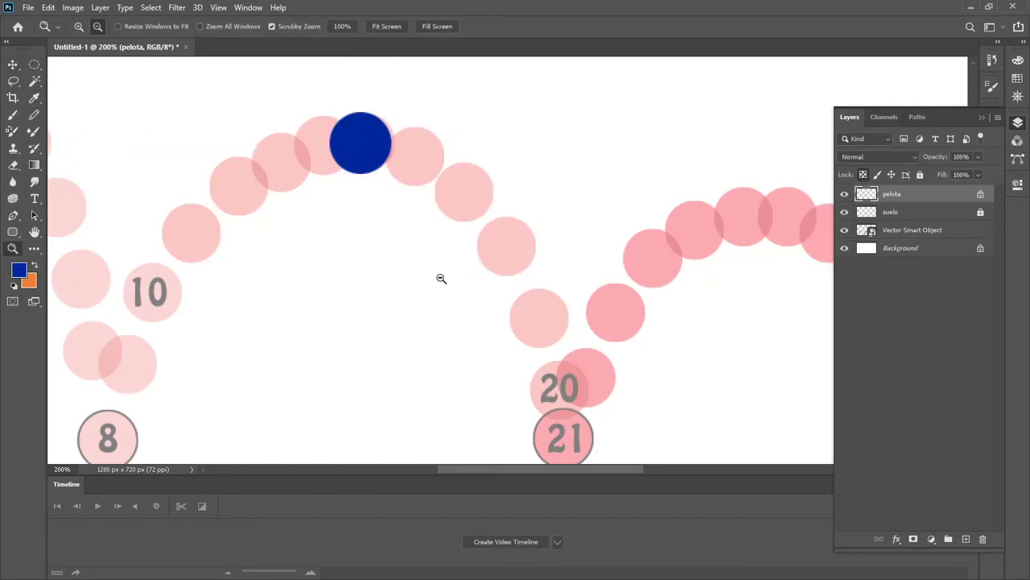
pyautogui.keyDown('alt'); pyautogui.click(442, 278); pyautogui.keyUp('alt')
pyautogui.keyDown('alt'); pyautogui.click(441, 279); pyautogui.keyUp('alt')
pyautogui.moveTo(460, 212); pyautogui.dragTo(732, 192)
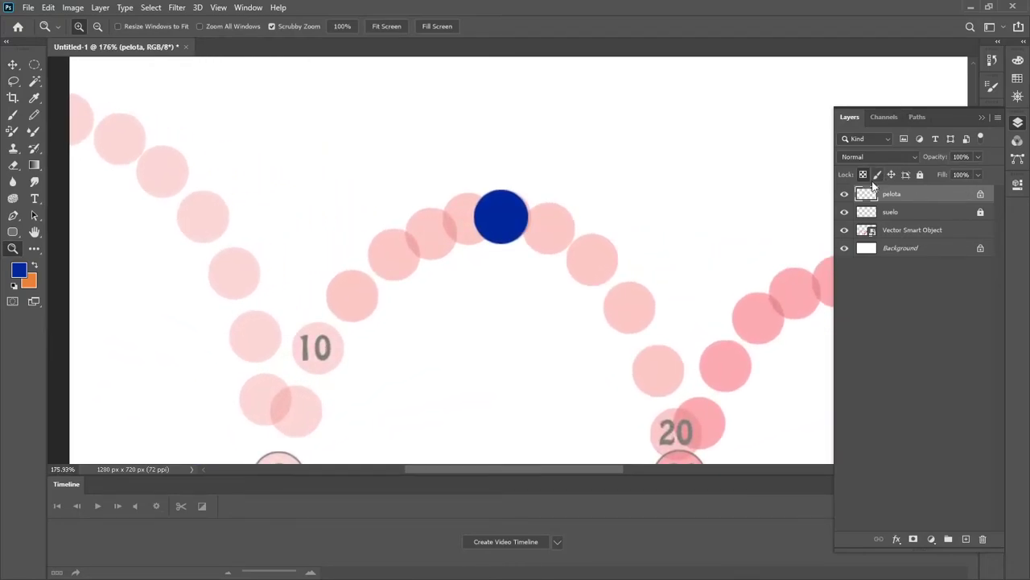
pyautogui.keyDown('alt'); pyautogui.click(478, 292); pyautogui.keyUp('alt')
pyautogui.keyDown('alt'); pyautogui.click(479, 293); pyautogui.keyUp('alt')
pyautogui.click(491, 289)
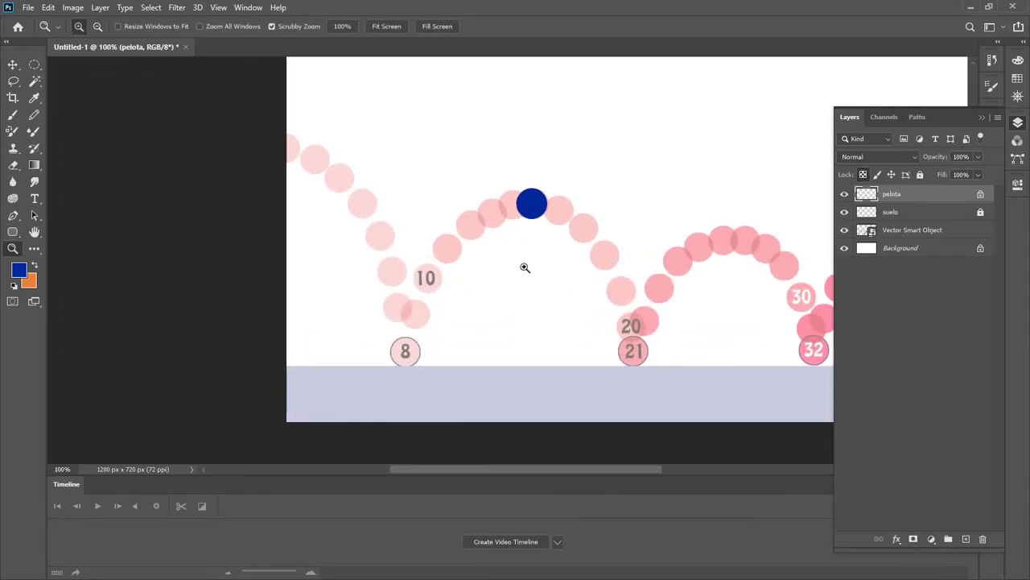
pyautogui.press('v')
pyautogui.moveTo(513, 212); pyautogui.dragTo(249, 159)
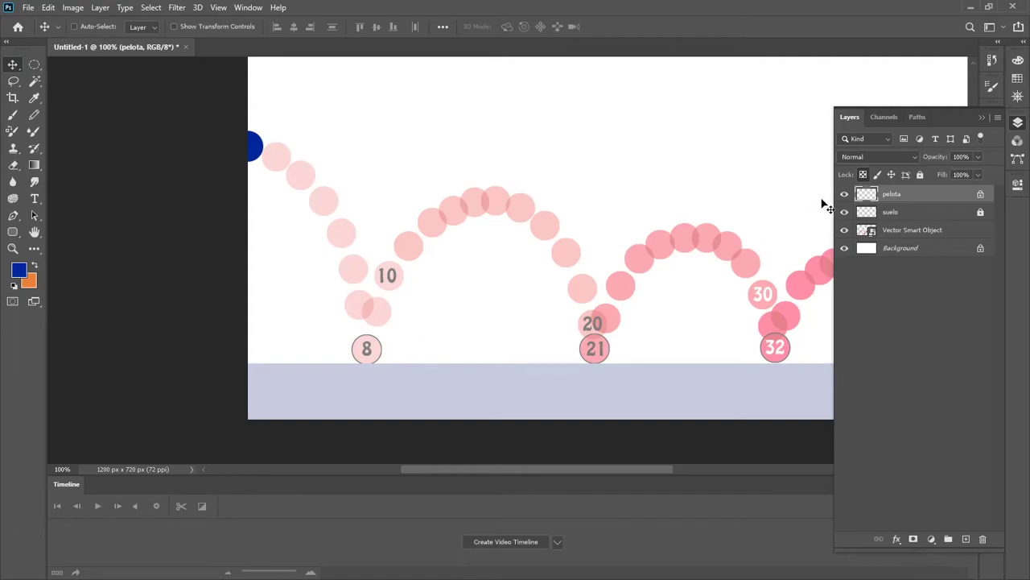
# Create a timeline, convert it to a frame animation, and set the first frame's delay to 0.42 seconds.
pyautogui.click(505, 541)
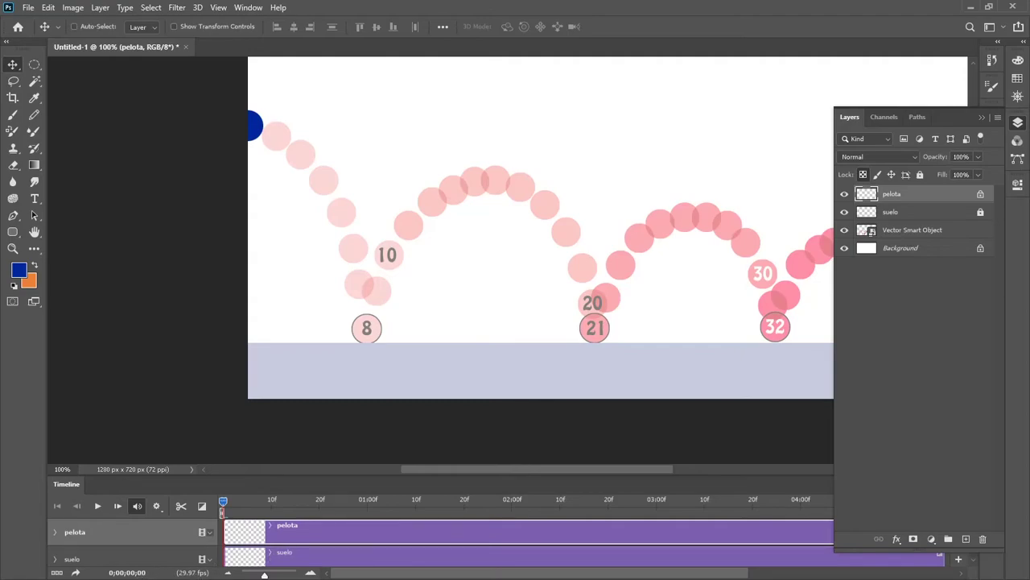
pyautogui.click(57, 573)
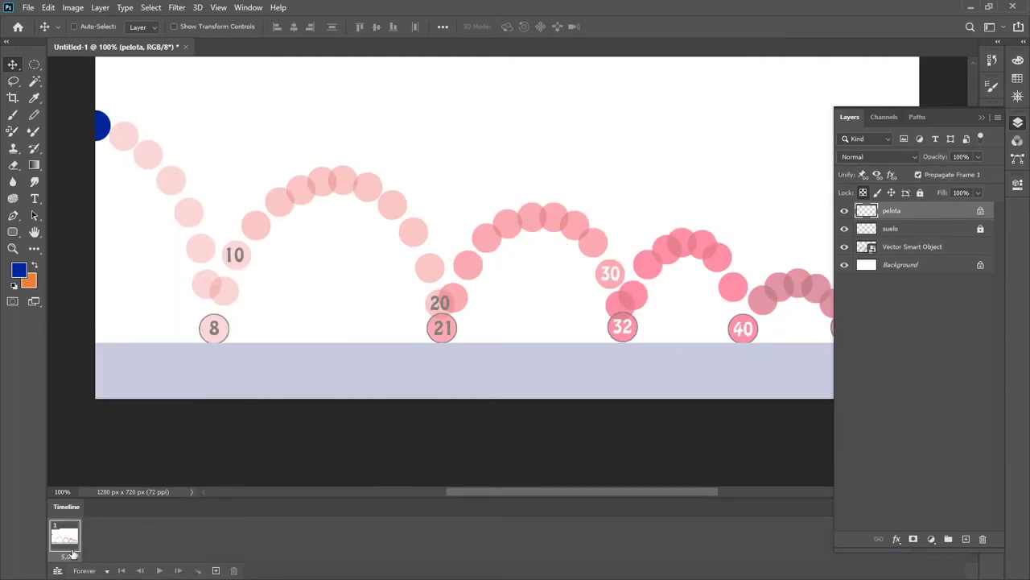
pyautogui.click(78, 552)
pyautogui.click(164, 549)
pyautogui.click(77, 553)
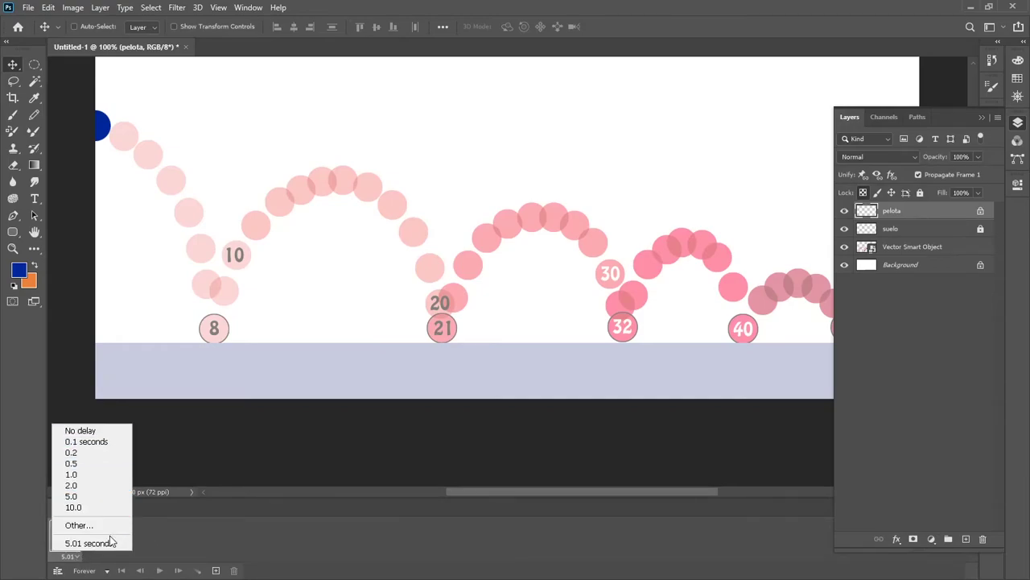
pyautogui.click(106, 525)
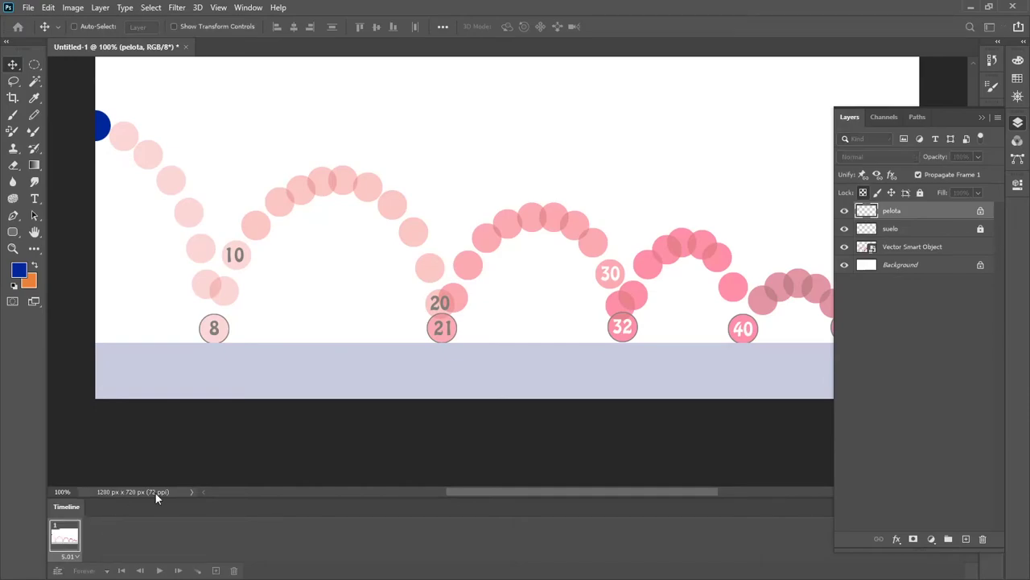
pyautogui.moveTo(396, 192); pyautogui.dragTo(406, 283)
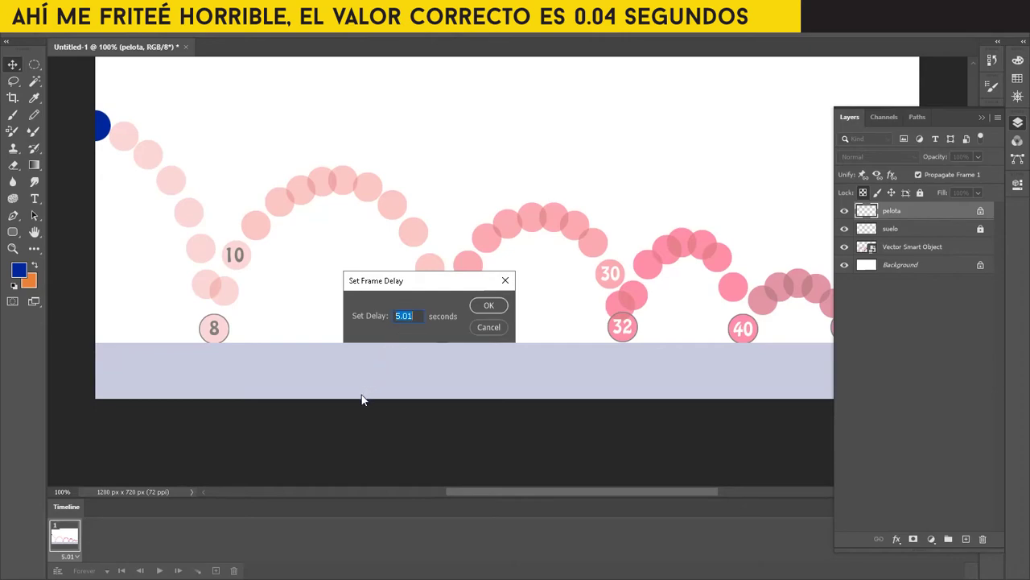
pyautogui.write('0.42')
pyautogui.click(488, 306)
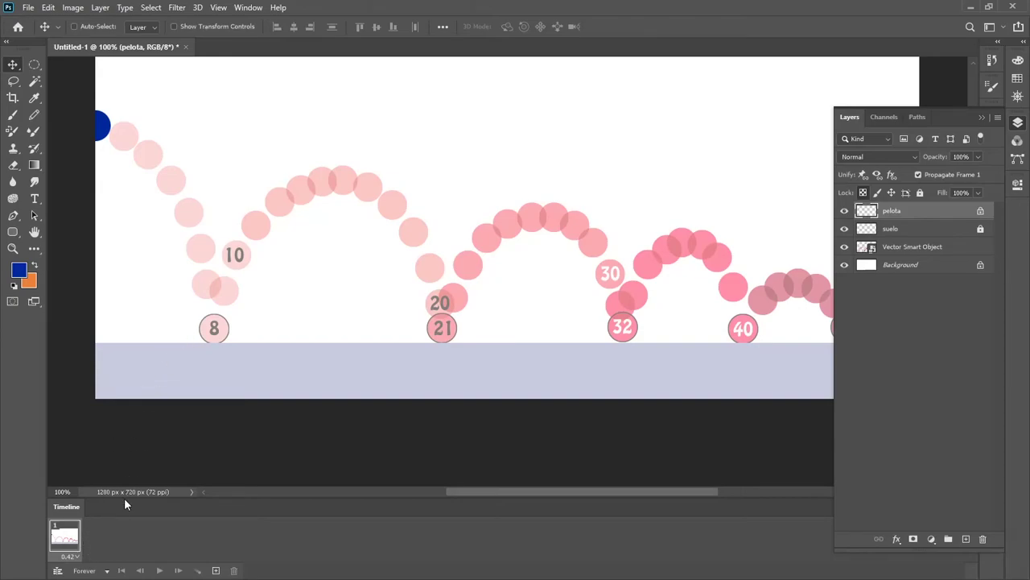
# Add frame 2 as a copy of the first frame and move the ball onto the guide's second circle.
pyautogui.click(216, 571)
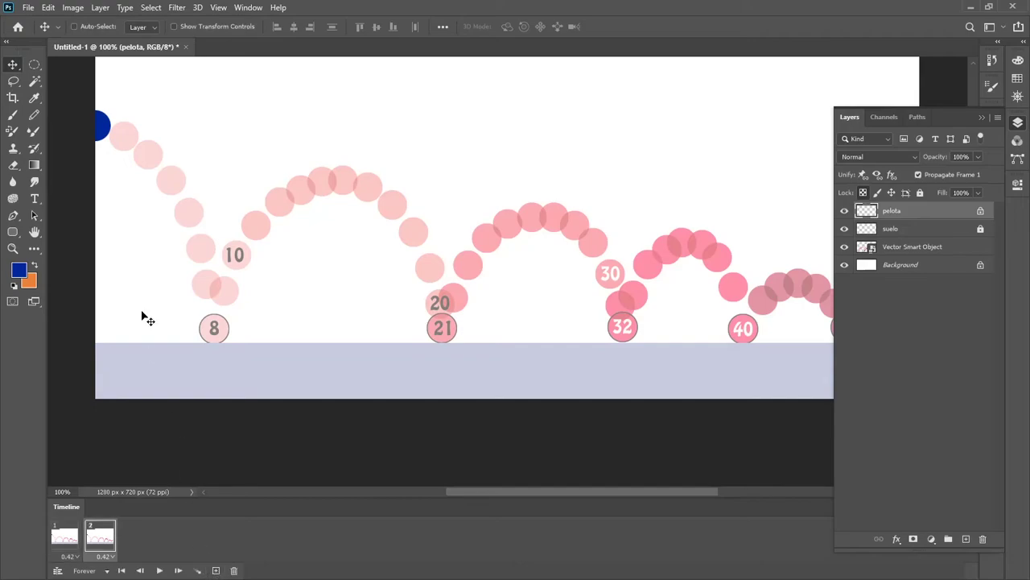
pyautogui.press('z')
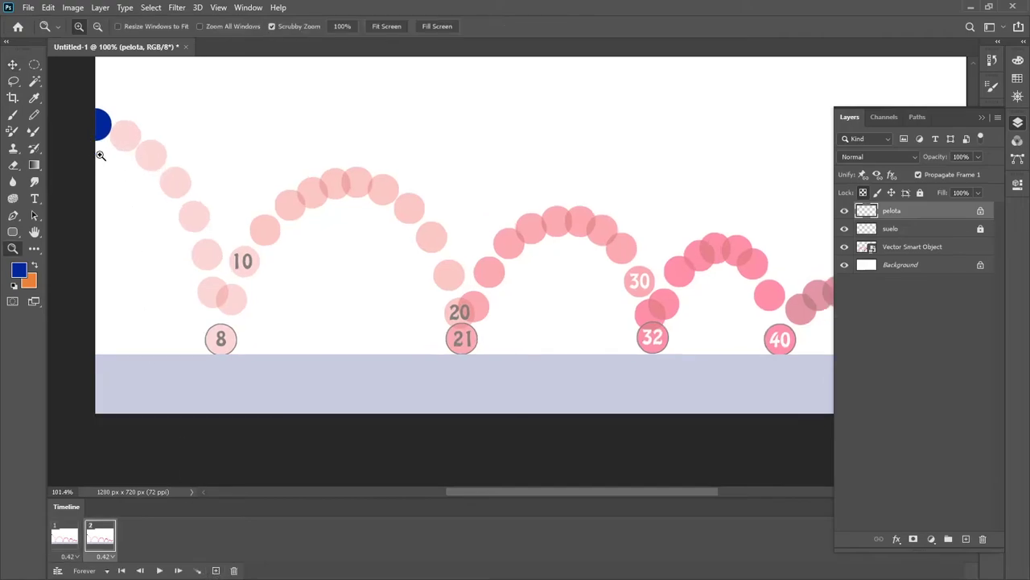
pyautogui.moveTo(112, 143); pyautogui.dragTo(134, 168)
pyautogui.press('v')
pyautogui.moveTo(90, 113); pyautogui.dragTo(185, 145)
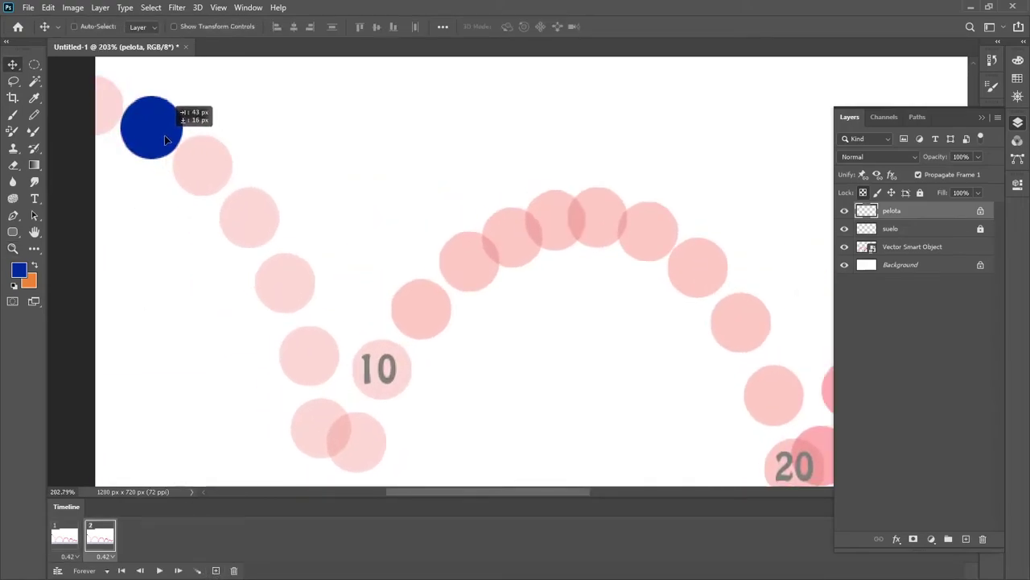
pyautogui.press('z')
pyautogui.keyDown('alt'); pyautogui.click(280, 269); pyautogui.keyUp('alt')
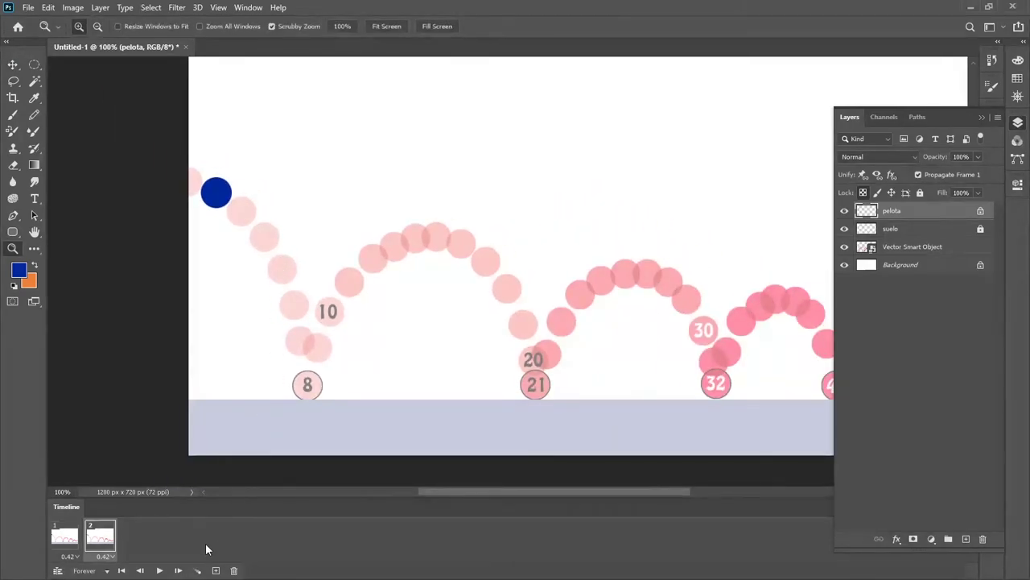
# Add frame 3 and align the ball precisely over the guide's third circle.
pyautogui.click(216, 571)
pyautogui.press('v')
pyautogui.moveTo(214, 203); pyautogui.dragTo(395, 290)
pyautogui.press('z')
pyautogui.keyDown('alt'); pyautogui.click(395, 290); pyautogui.keyUp('alt')
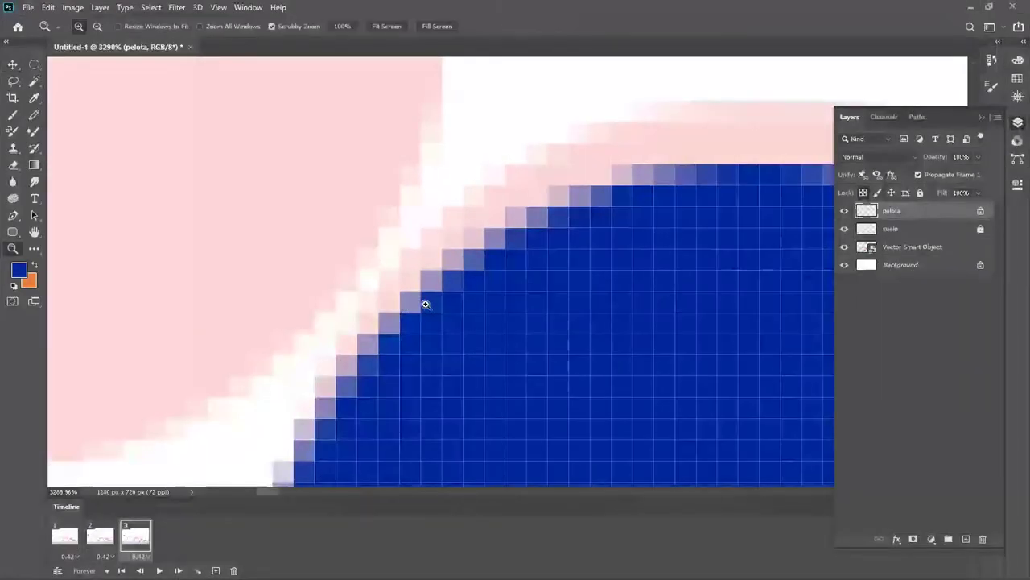
pyautogui.keyDown('alt'); pyautogui.click(460, 329); pyautogui.keyUp('alt')
pyautogui.press('v')
pyautogui.moveTo(464, 295); pyautogui.dragTo(369, 268)
pyautogui.press('z')
pyautogui.keyDown('alt'); pyautogui.click(474, 319); pyautogui.keyUp('alt')
pyautogui.keyDown('alt'); pyautogui.click(442, 311); pyautogui.keyUp('alt')
pyautogui.keyDown('alt'); pyautogui.click(473, 342); pyautogui.keyUp('alt')
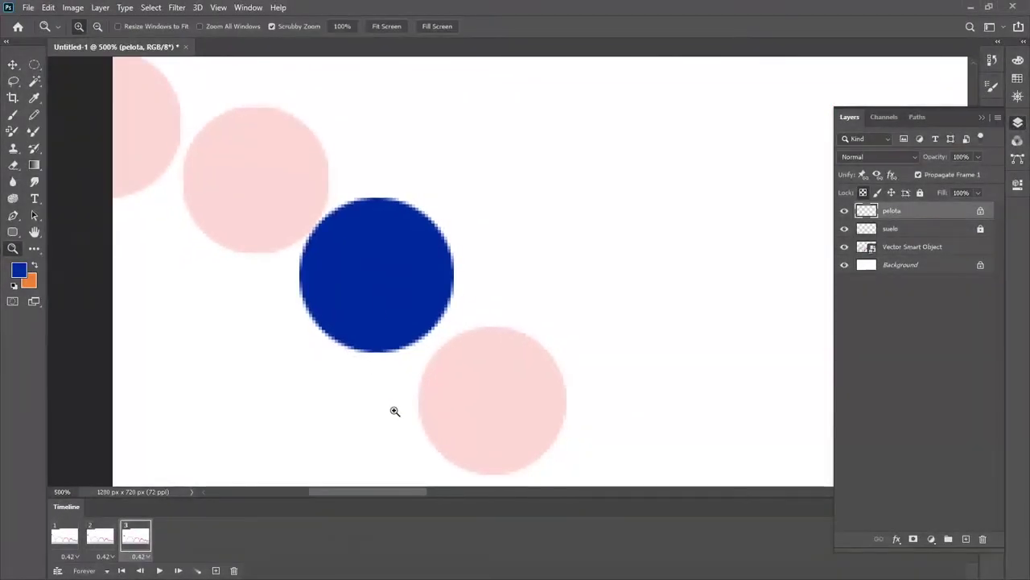
# Add frames 4 and 5, moving the ball down to the guide's fourth and fifth circles.
pyautogui.click(215, 570)
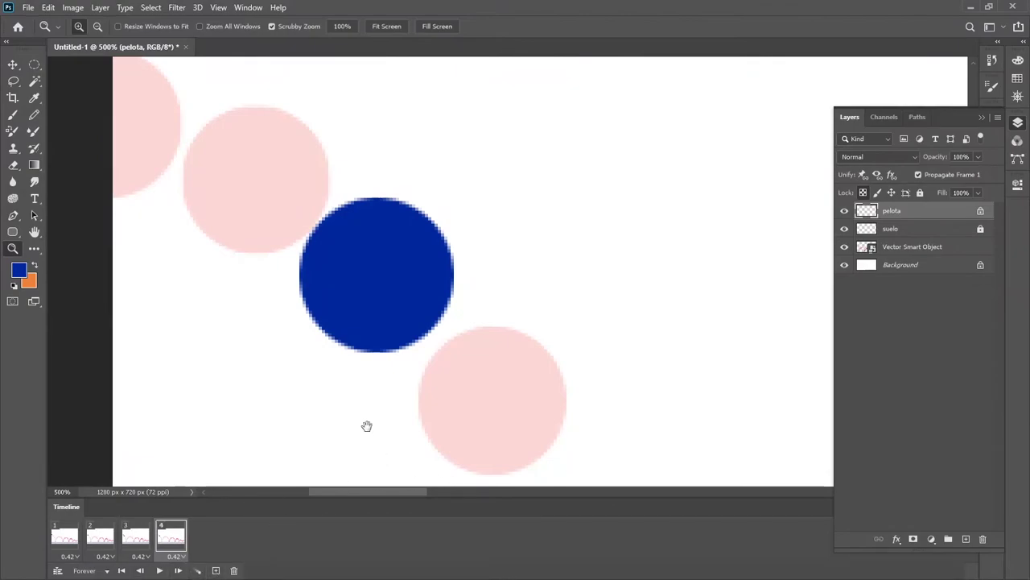
pyautogui.moveTo(375, 438); pyautogui.dragTo(294, 335)
pyautogui.press('v')
pyautogui.moveTo(331, 213); pyautogui.dragTo(444, 338)
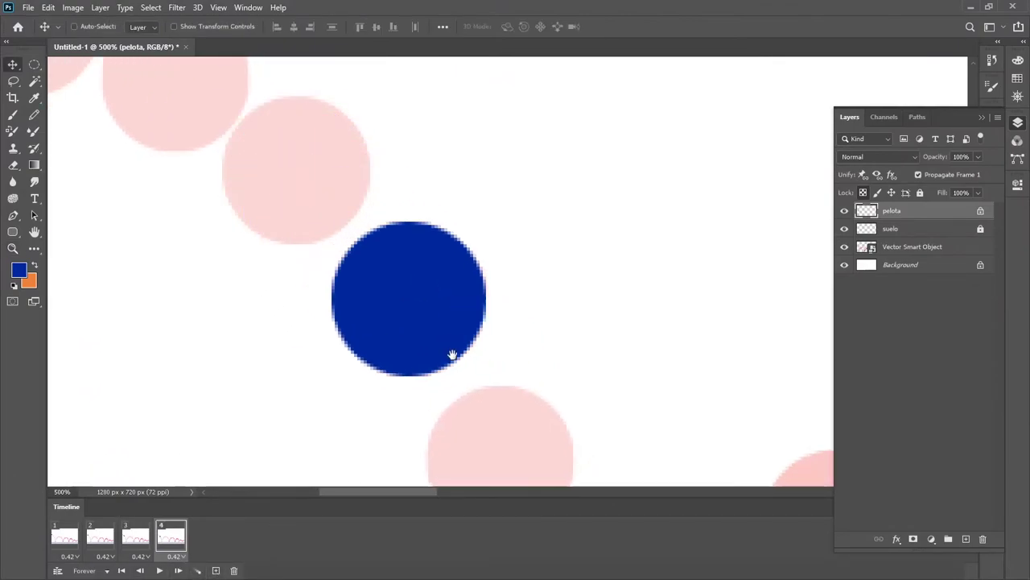
pyautogui.moveTo(435, 416); pyautogui.dragTo(386, 340)
pyautogui.click(216, 570)
pyautogui.moveTo(388, 249); pyautogui.dragTo(447, 405)
pyautogui.moveTo(448, 405); pyautogui.dragTo(391, 306)
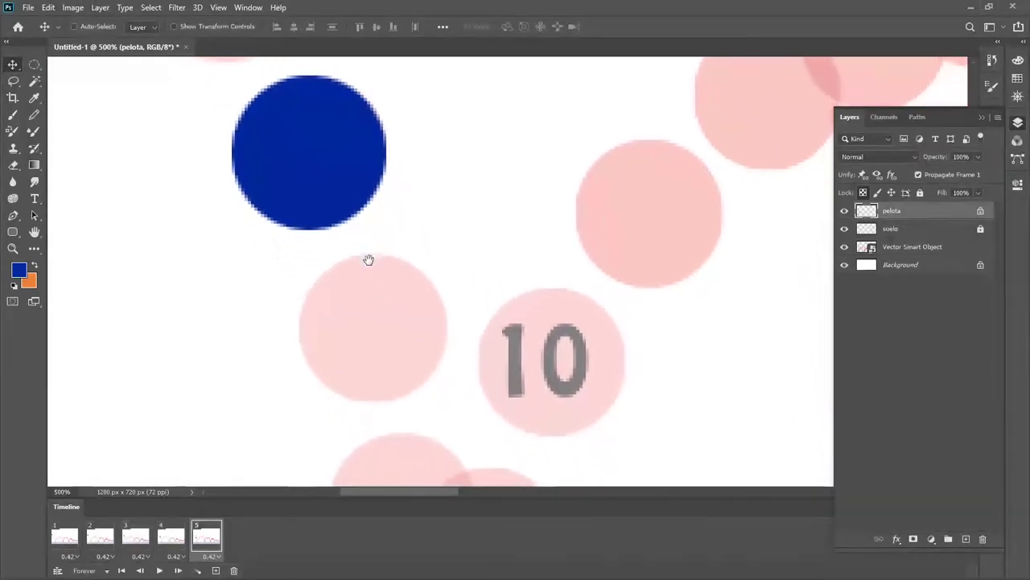
# Add frames 6 and 7, moving the ball down to the guide's sixth and seventh circles.
pyautogui.click(216, 570)
pyautogui.moveTo(351, 180); pyautogui.dragTo(418, 352)
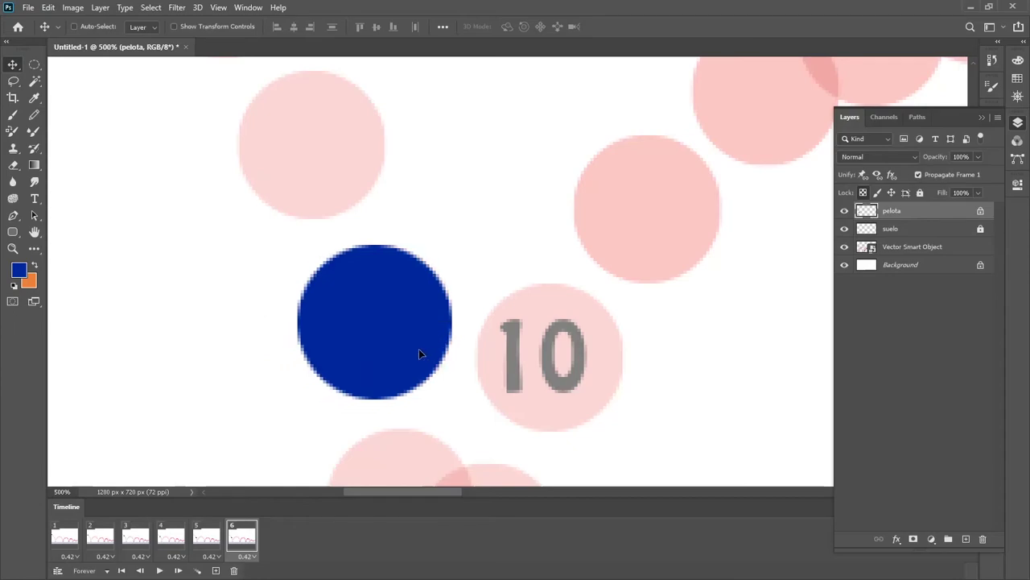
pyautogui.click(216, 570)
pyautogui.moveTo(391, 432); pyautogui.dragTo(434, 302)
pyautogui.moveTo(435, 218); pyautogui.dragTo(457, 249)
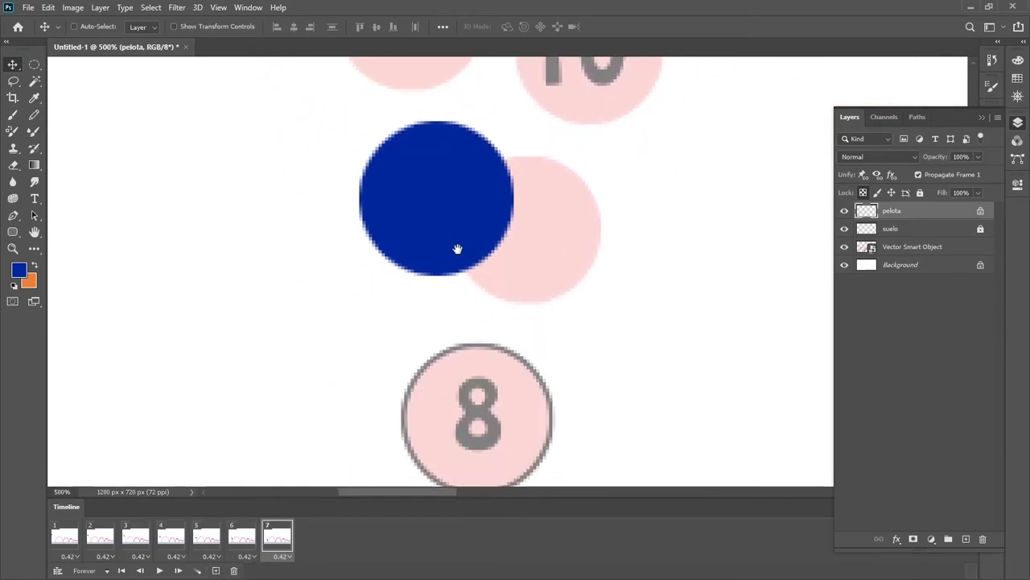
# Add frame 8 and move the ball onto the guide circle labelled 8, touching the floor.
pyautogui.click(216, 570)
pyautogui.scroll(-3, 469, 156)
pyautogui.moveTo(469, 156); pyautogui.dragTo(278, 348)
pyautogui.hotkey('ctrl', 'z')
pyautogui.hotkey('ctrl', 'z')
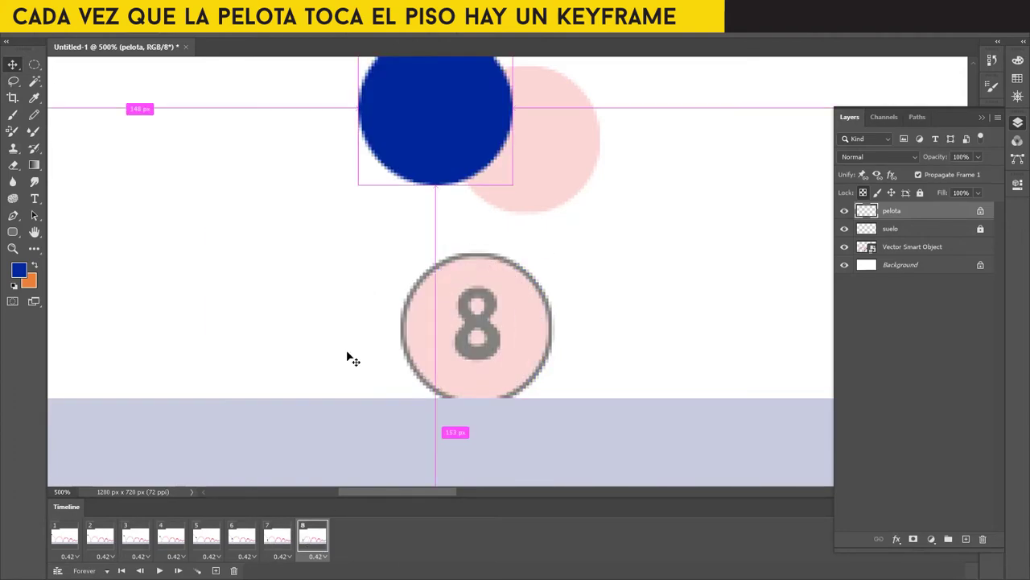
pyautogui.moveTo(458, 148); pyautogui.dragTo(497, 364)
pyautogui.press('z')
pyautogui.keyDown('alt'); pyautogui.click(505, 323); pyautogui.keyUp('alt')
pyautogui.keyDown('alt'); pyautogui.click(505, 323); pyautogui.keyUp('alt')
pyautogui.keyDown('alt'); pyautogui.click(506, 322); pyautogui.keyUp('alt')
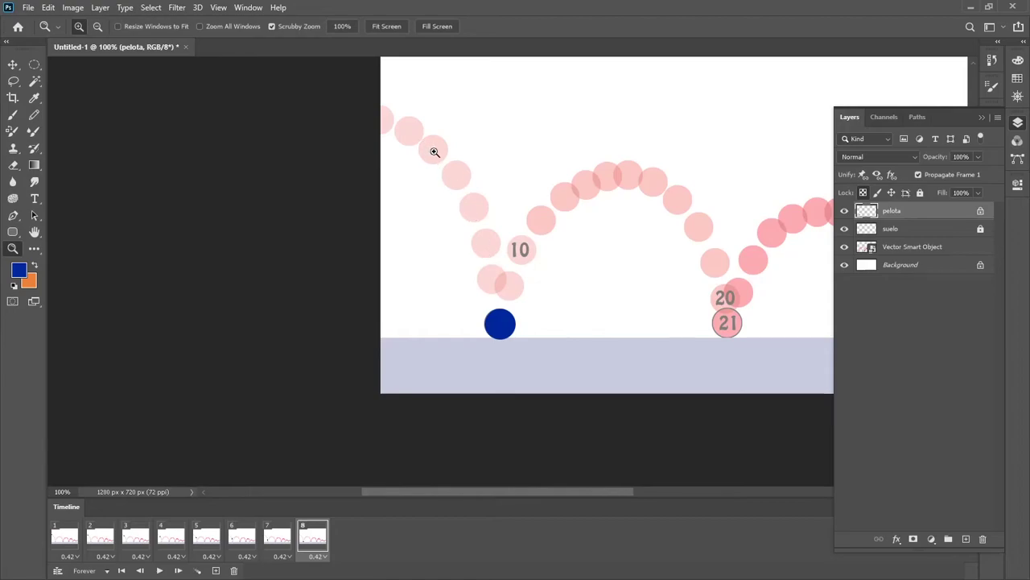
pyautogui.click(519, 312)
pyautogui.moveTo(561, 338); pyautogui.dragTo(406, 338)
pyautogui.press('v')
pyautogui.hotkey('ctrl', 'z')
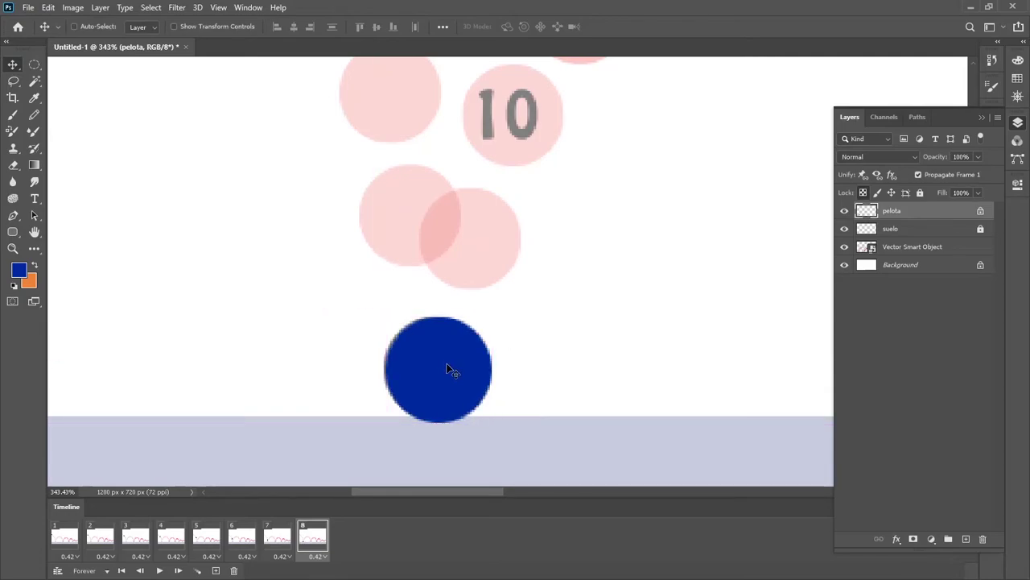
pyautogui.press('z')
pyautogui.keyDown('alt'); pyautogui.click(480, 317); pyautogui.keyUp('alt')
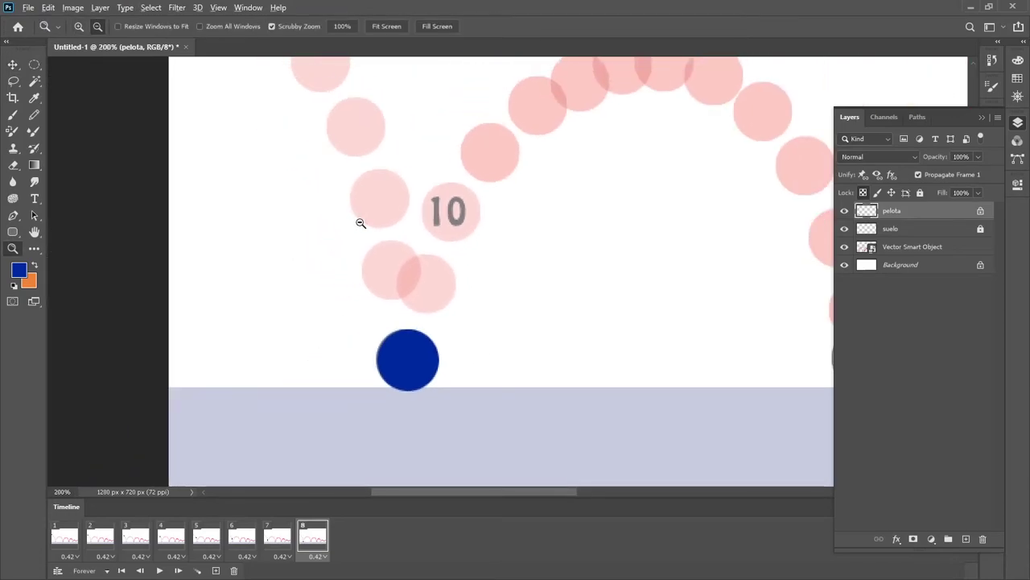
pyautogui.keyDown('alt'); pyautogui.click(360, 223); pyautogui.keyUp('alt')
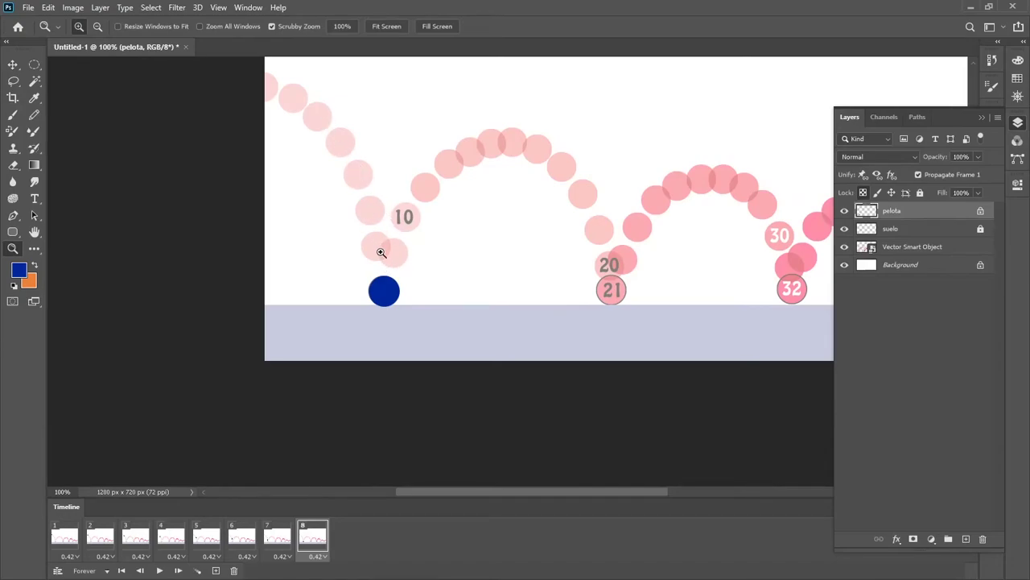
# Add frames 9 and 10, moving the ball up to the ninth guide circle and the one labelled 10.
pyautogui.moveTo(423, 277); pyautogui.dragTo(472, 220)
pyautogui.moveTo(320, 292); pyautogui.dragTo(311, 374)
pyautogui.click(215, 570)
pyautogui.moveTo(268, 343); pyautogui.dragTo(374, 227)
pyautogui.press('v')
pyautogui.click(216, 570)
# Add frames 11 to 14, moving the ball one guide circle per frame up towards the peak of the first bounce.
pyautogui.click(216, 570)
pyautogui.scroll(2, 346, 322)
pyautogui.hscroll(2, 346, 322)
pyautogui.moveTo(305, 361); pyautogui.dragTo(517, 165)
pyautogui.click(216, 570)
pyautogui.click(216, 570)
pyautogui.click(216, 570)
pyautogui.hscroll(5, 456, 242)
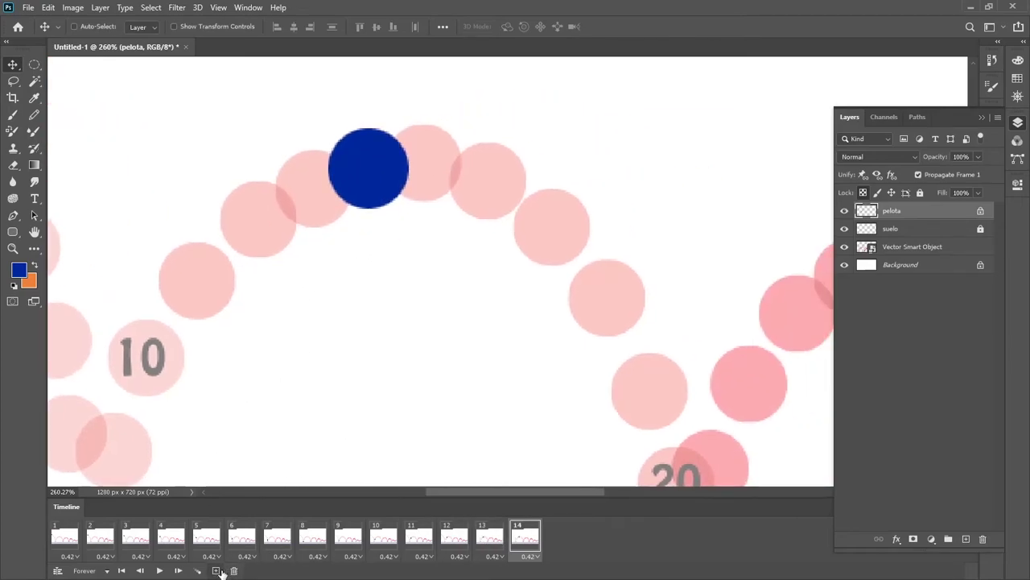
# Add frames 15 and 16, moving the ball over the bounce's peak to the next two guide circles.
pyautogui.click(215, 570)
pyautogui.moveTo(394, 199); pyautogui.dragTo(444, 185)
pyautogui.scroll(-3, 488, 202)
pyautogui.hscroll(2, 488, 202)
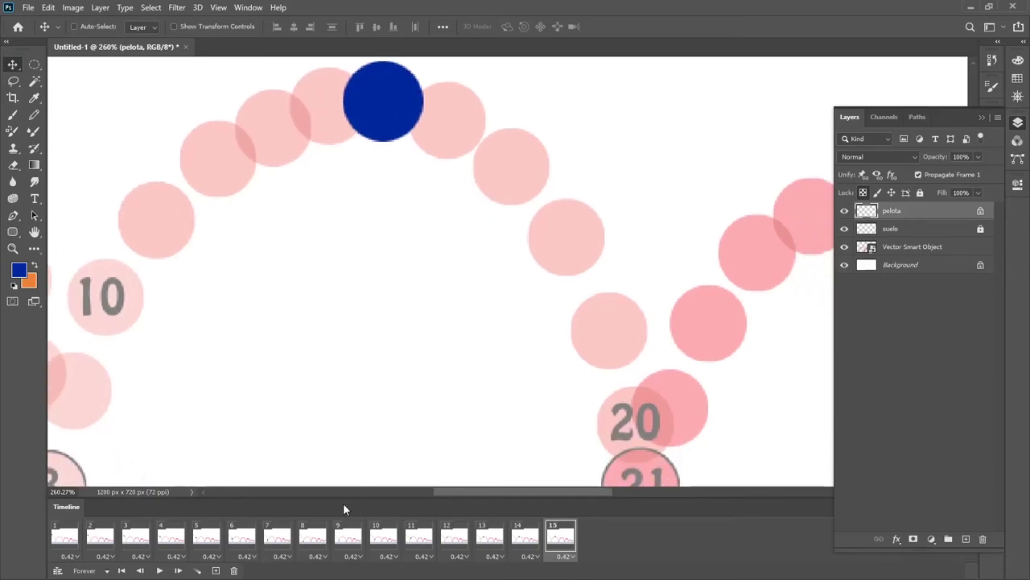
pyautogui.click(216, 570)
pyautogui.moveTo(410, 133); pyautogui.dragTo(478, 153)
pyautogui.scroll(-3, 460, 241)
pyautogui.hscroll(2, 459, 242)
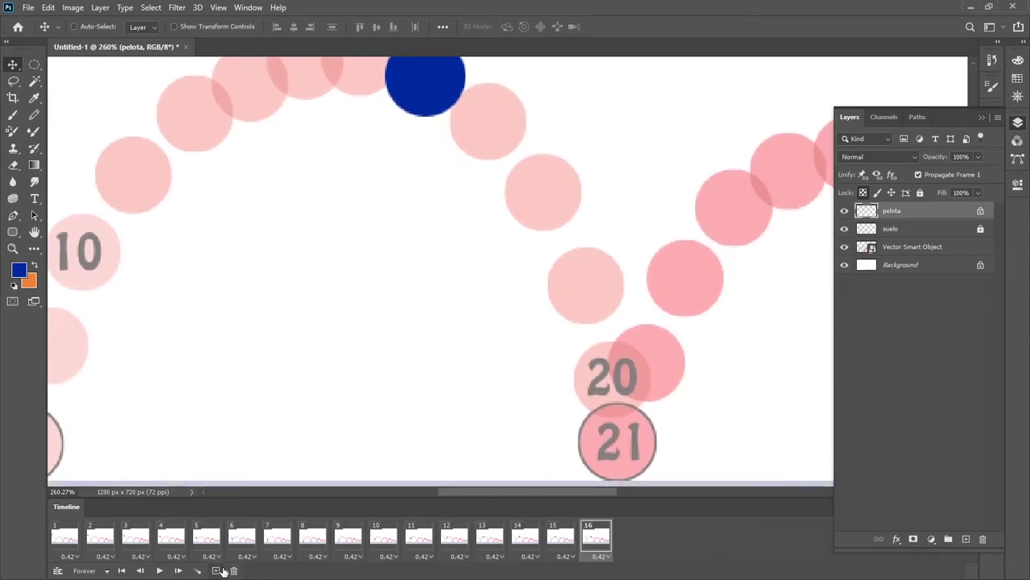
# Add frames 17 to 19, moving the ball down the arc one guide circle per frame.
pyautogui.click(215, 570)
pyautogui.moveTo(455, 90); pyautogui.dragTo(607, 366)
pyautogui.click(216, 570)
pyautogui.click(216, 570)
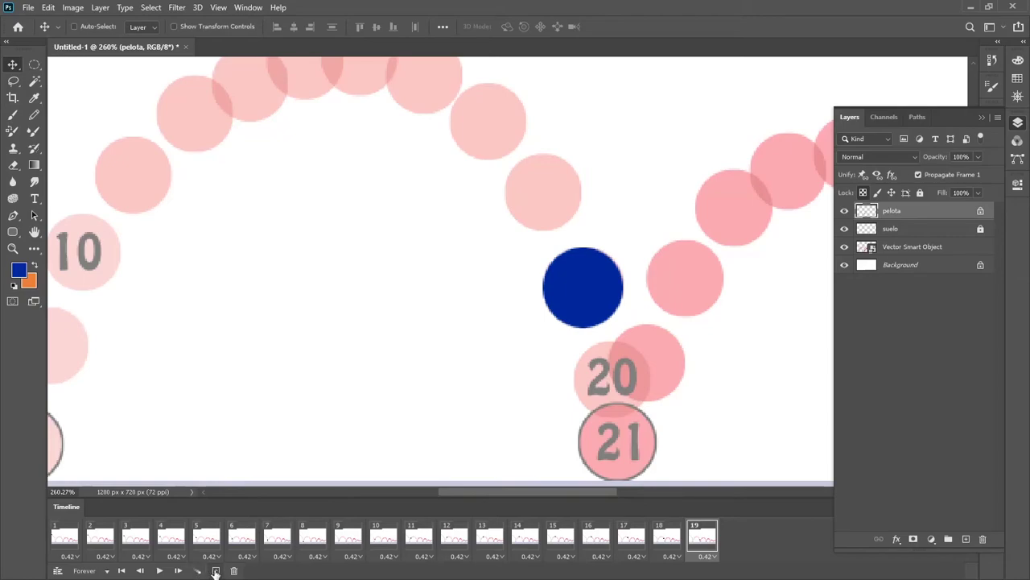
# Add frames 20 and 21, placing the ball on the guide circles labelled 20 and 21, down to the floor.
pyautogui.click(216, 570)
pyautogui.moveTo(608, 301); pyautogui.dragTo(634, 392)
pyautogui.moveTo(622, 380); pyautogui.dragTo(421, 228)
pyautogui.click(216, 570)
pyautogui.press('z')
pyautogui.keyDown('alt'); pyautogui.click(534, 313); pyautogui.keyUp('alt')
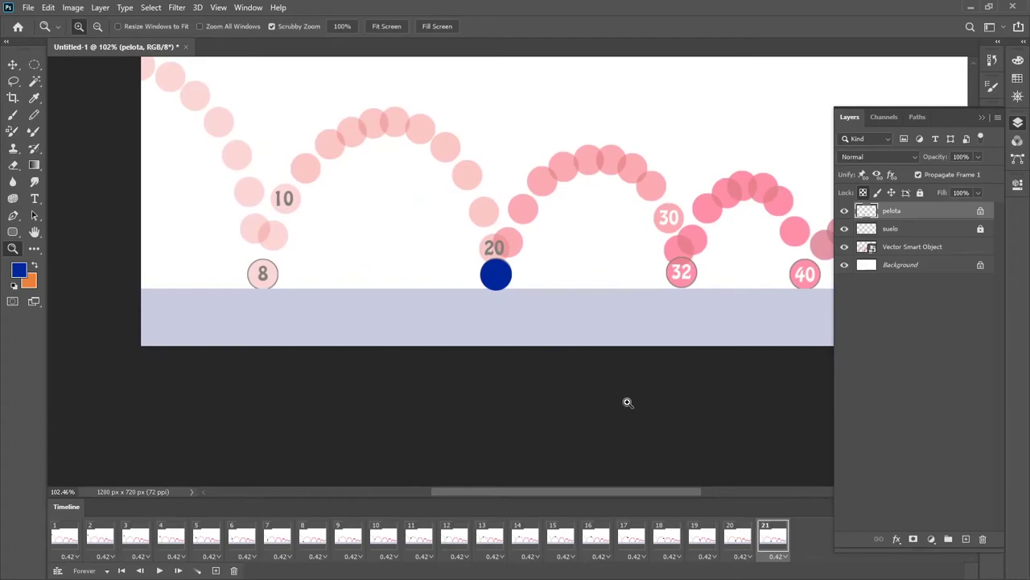
# Add frames 22 to 27, moving the ball up the second bounce and over its peak, one guide circle per frame.
pyautogui.moveTo(502, 282); pyautogui.dragTo(524, 283)
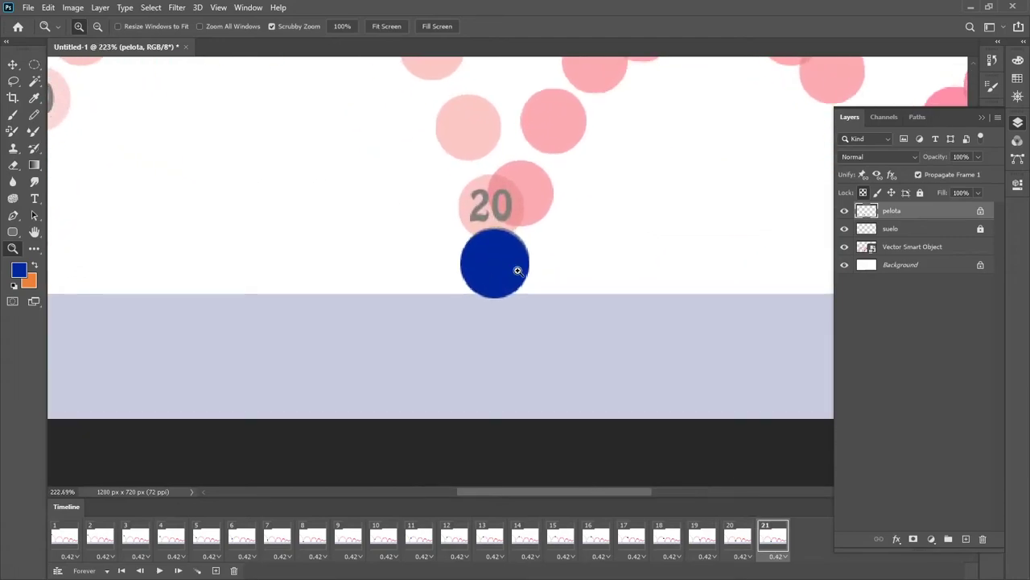
pyautogui.scroll(-2, 492, 335)
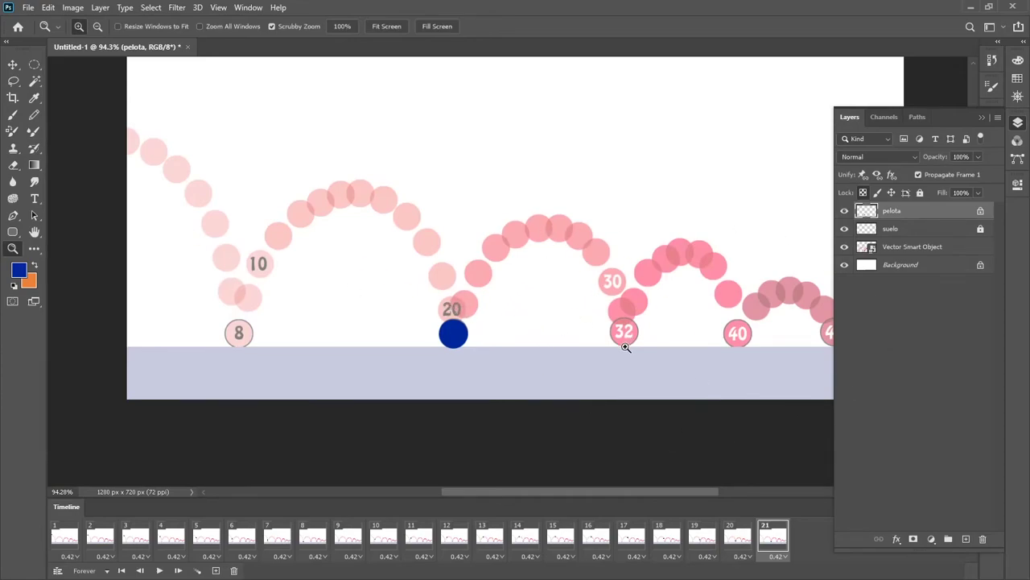
pyautogui.scroll(-1, 327, 251)
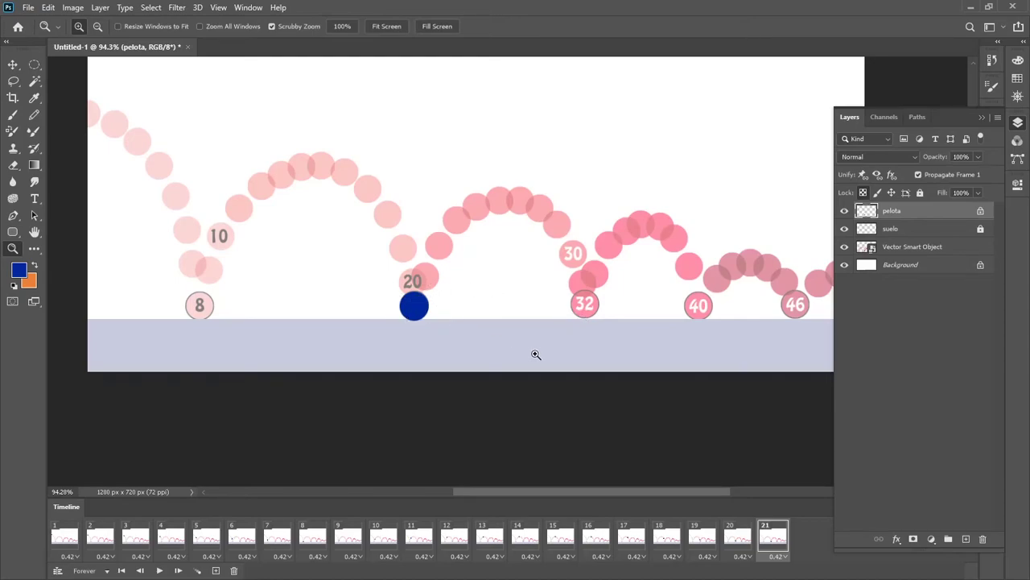
pyautogui.click(217, 572)
pyautogui.click(492, 324)
pyautogui.press('v')
pyautogui.moveTo(410, 410)
pyautogui.mouseDown()
pyautogui.moveTo(472, 322)
pyautogui.moveTo(403, 410)
pyautogui.mouseUp()
pyautogui.moveTo(355, 350); pyautogui.dragTo(402, 245)
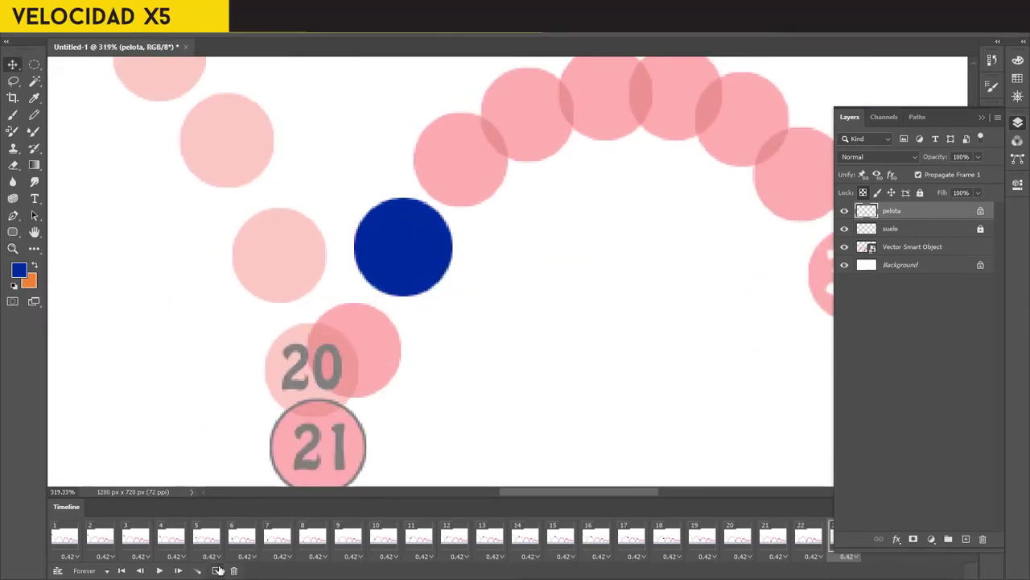
pyautogui.click(217, 571)
pyautogui.moveTo(480, 178); pyautogui.dragTo(578, 178)
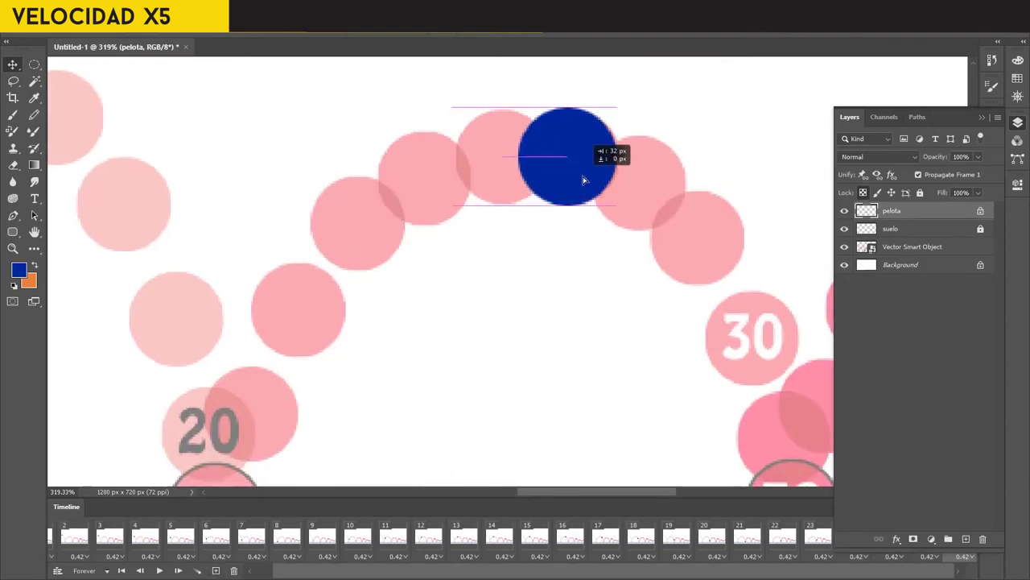
# Add frames 28 to 32, moving the ball one guide circle per frame down to the floor circle labelled 32.
pyautogui.hscroll(5, 578, 178)
pyautogui.click(217, 572)
pyautogui.moveTo(368, 127); pyautogui.dragTo(518, 340)
pyautogui.click(216, 571)
pyautogui.hscroll(2, 515, 242)
pyautogui.click(217, 571)
pyautogui.click(217, 571)
pyautogui.scroll(-2, 518, 341)
pyautogui.hscroll(2, 519, 340)
pyautogui.click(216, 572)
# Add frames 33 to 40, moving the ball along the third bounce arc down to the floor circle labelled 40.
pyautogui.moveTo(420, 253); pyautogui.dragTo(830, 287)
pyautogui.click(216, 572)
pyautogui.click(216, 571)
pyautogui.click(216, 571)
pyautogui.click(217, 572)
pyautogui.click(216, 571)
pyautogui.click(217, 571)
pyautogui.click(216, 572)
pyautogui.scroll(-1, 845, 338)
pyautogui.hscroll(3, 845, 338)
pyautogui.click(217, 571)
pyautogui.moveTo(570, 242); pyautogui.dragTo(605, 394)
# Add frames 41 to 46, moving the ball over the fourth, lower arc down to the floor circle labelled 46.
pyautogui.click(217, 572)
pyautogui.moveTo(608, 348); pyautogui.dragTo(669, 261)
pyautogui.hscroll(3, 669, 261)
pyautogui.click(216, 572)
pyautogui.moveTo(414, 311)
pyautogui.mouseDown()
pyautogui.moveTo(464, 270)
pyautogui.moveTo(513, 255)
pyautogui.moveTo(572, 274)
pyautogui.moveTo(632, 329)
pyautogui.mouseUp()
pyautogui.click(216, 571)
pyautogui.click(216, 572)
pyautogui.click(216, 571)
pyautogui.click(216, 571)
# Add frames 47 to 49, moving the ball up the last guide circles to the canvas edge.
pyautogui.moveTo(677, 359)
pyautogui.mouseDown()
pyautogui.moveTo(712, 435)
pyautogui.moveTo(783, 338)
pyautogui.moveTo(853, 297)
pyautogui.moveTo(956, 264)
pyautogui.mouseUp()
pyautogui.click(216, 571)
pyautogui.click(216, 572)
pyautogui.click(216, 572)
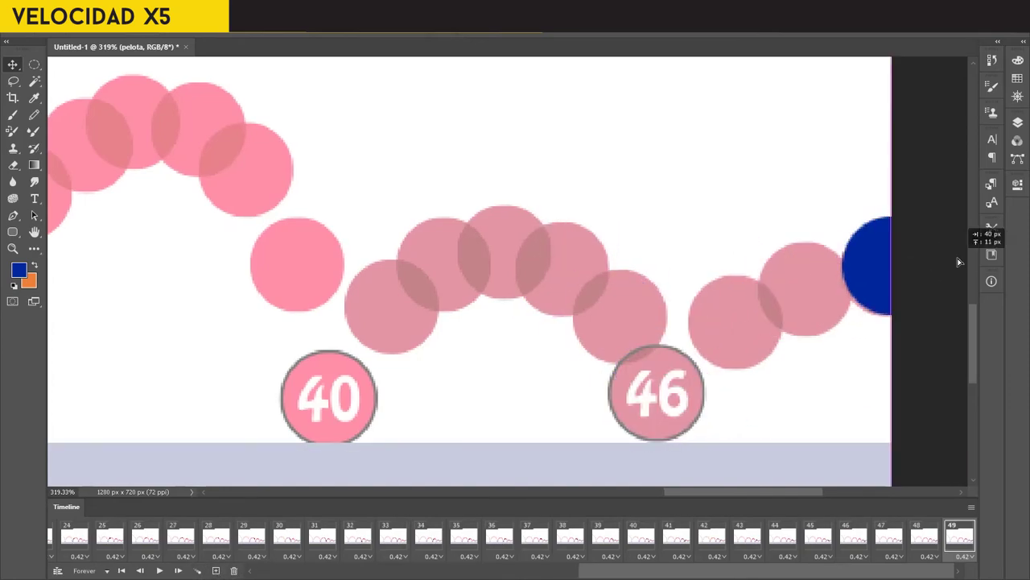
pyautogui.press('z')
pyautogui.hotkey('ctrl', '-')
pyautogui.hotkey('ctrl', '-')
pyautogui.hotkey('ctrl', '-')
pyautogui.hotkey('ctrl', '-')
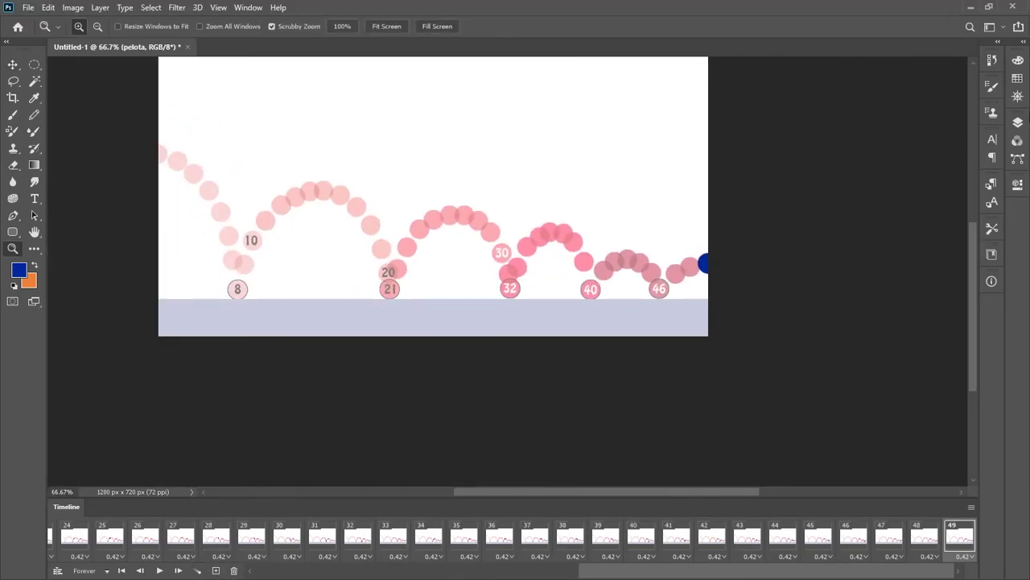
pyautogui.click(1017, 123)
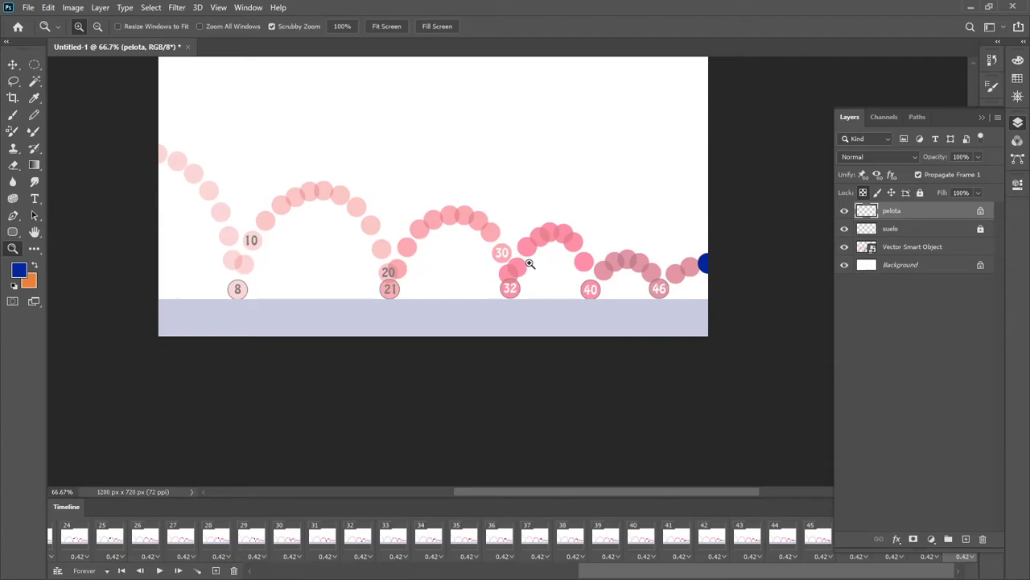
pyautogui.click(982, 118)
# Select all frames from 1 to 49 and set their frame delay to 0.042 seconds.
pyautogui.moveTo(884, 574); pyautogui.dragTo(484, 574)
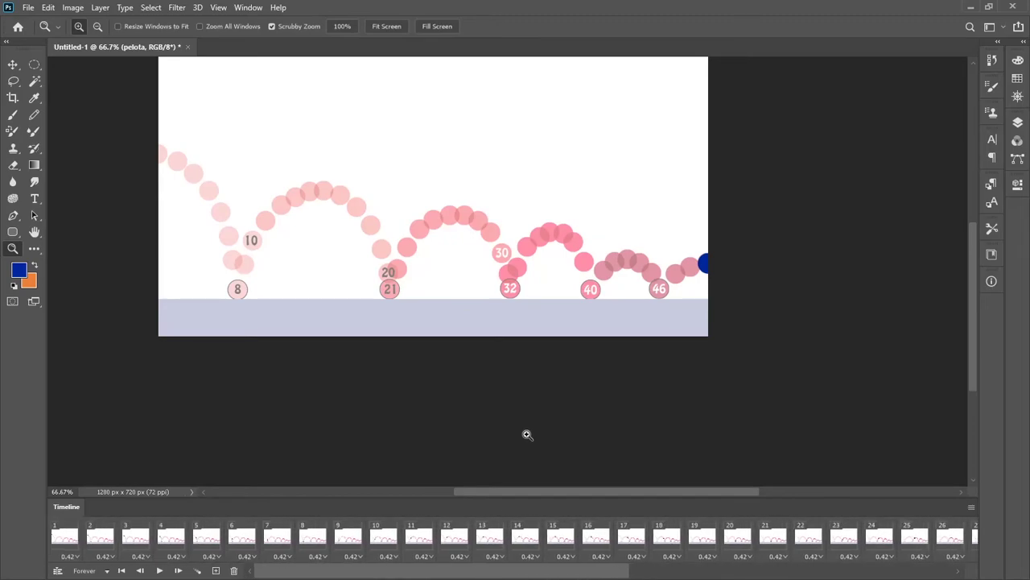
pyautogui.click(65, 539)
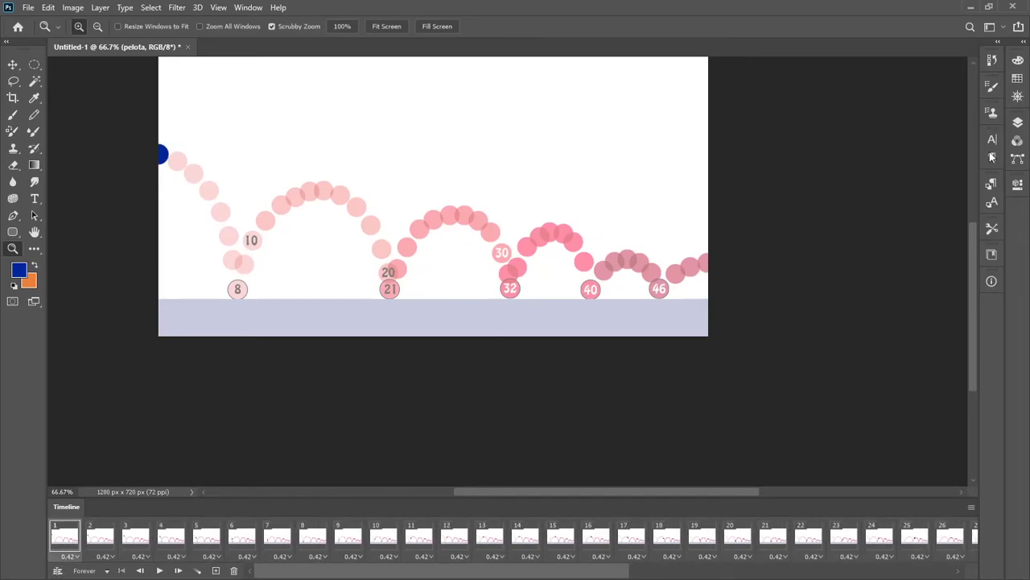
pyautogui.click(1018, 123)
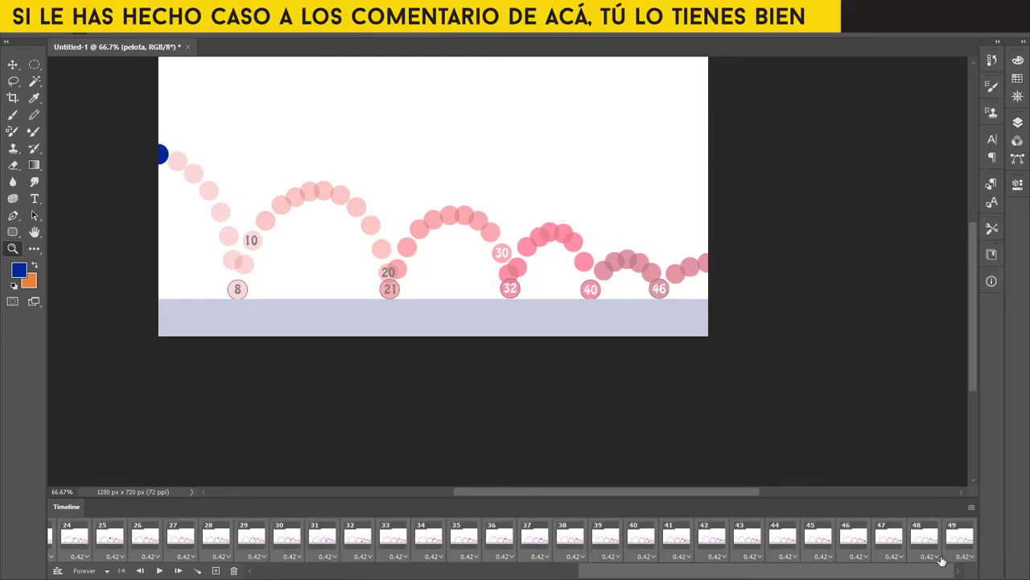
pyautogui.click(938, 557)
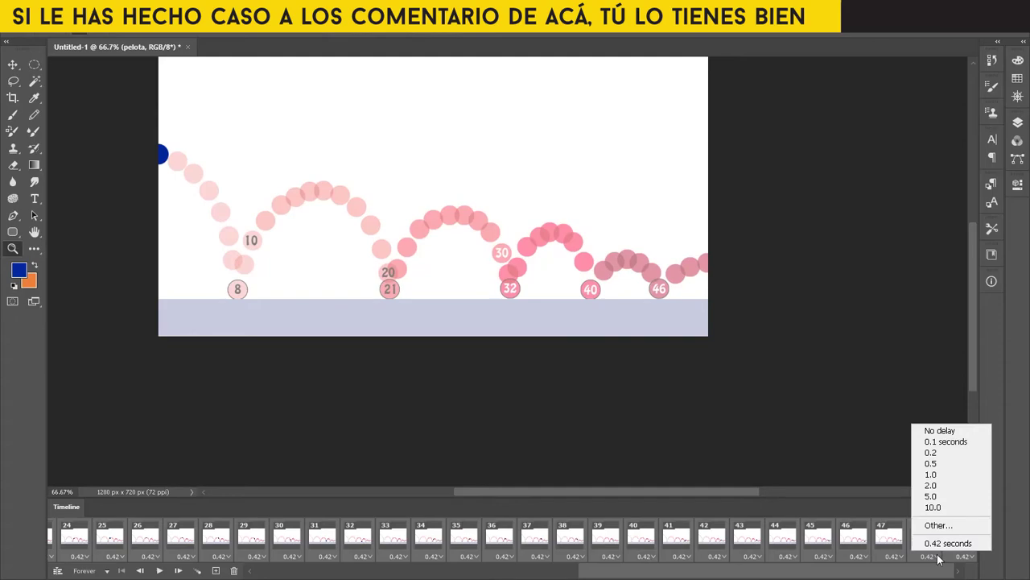
pyautogui.moveTo(596, 577); pyautogui.dragTo(266, 577)
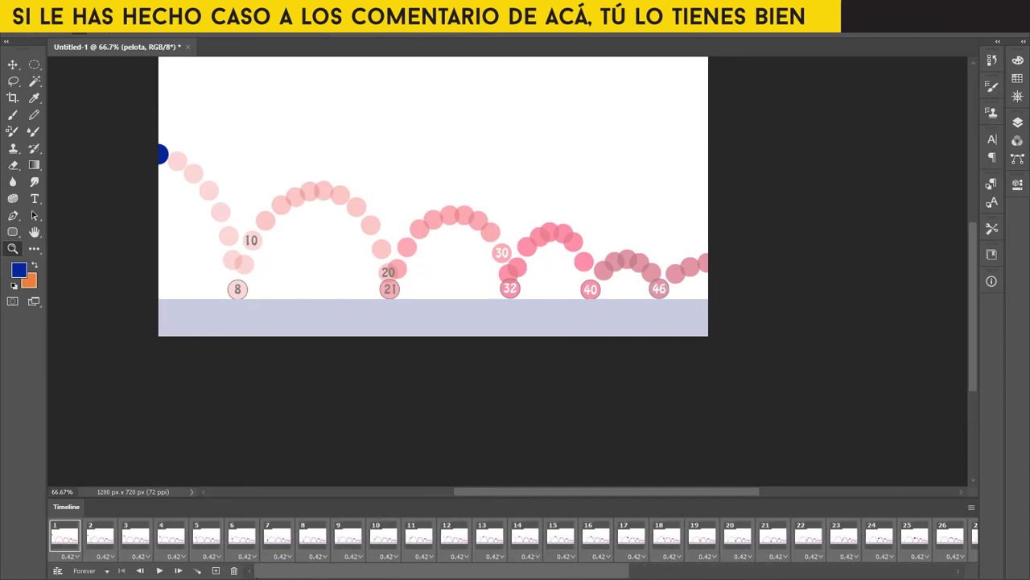
pyautogui.click(68, 556)
pyautogui.click(70, 543)
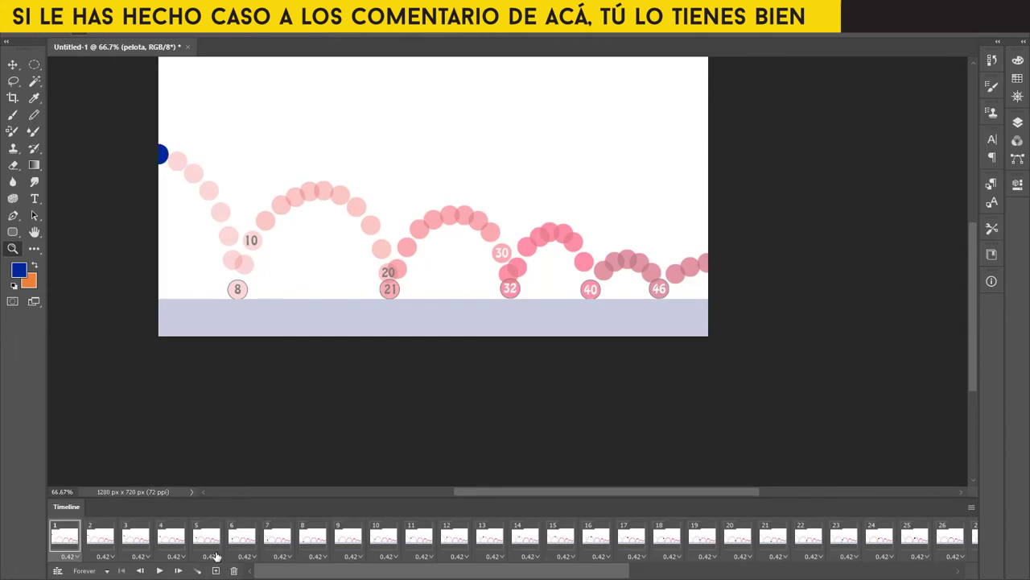
pyautogui.moveTo(380, 574); pyautogui.dragTo(813, 573)
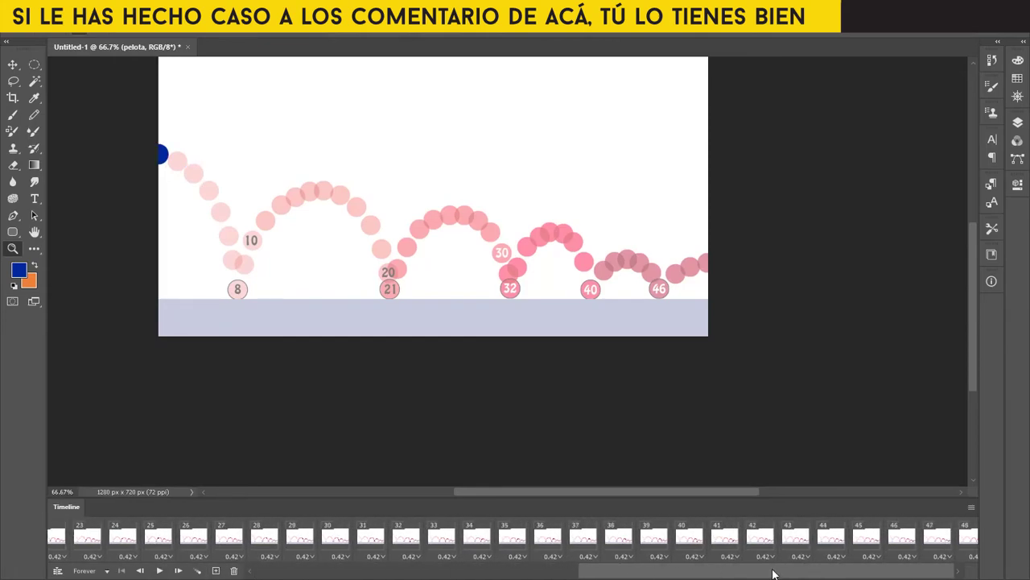
pyautogui.click(968, 556)
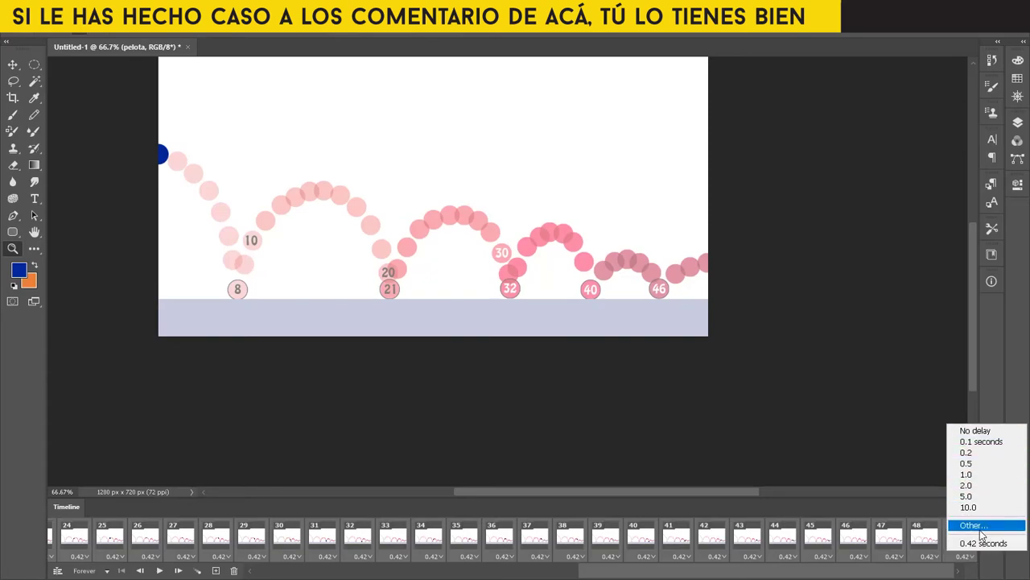
pyautogui.click(981, 530)
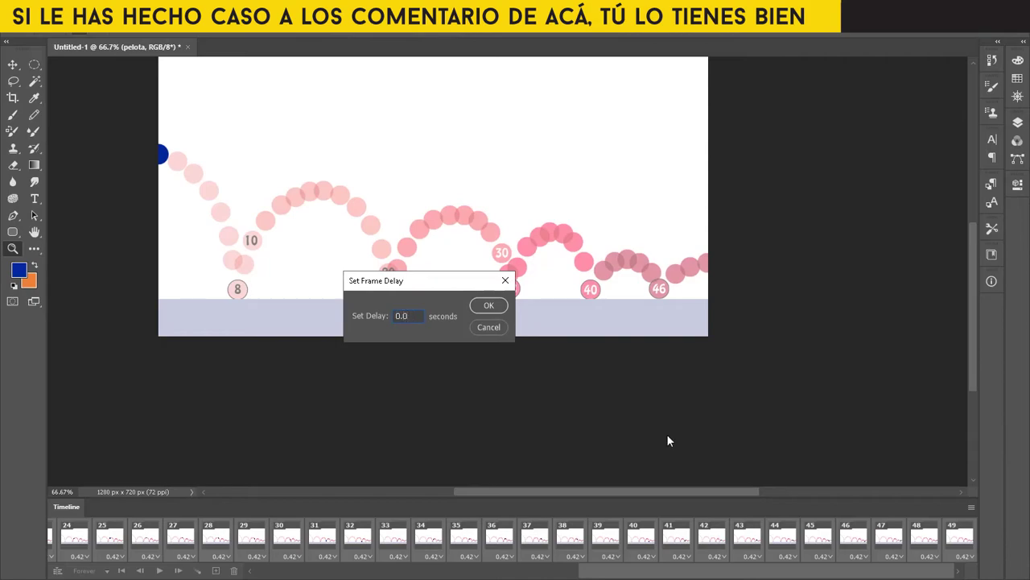
pyautogui.write('0.042')
pyautogui.press('Return')
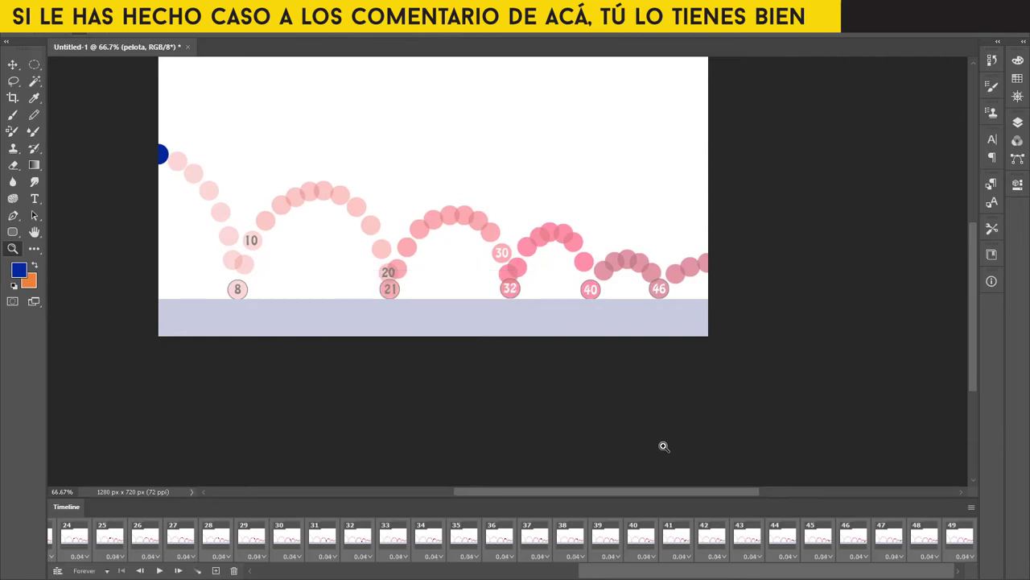
# Return to frame 1 and play the animation with the guide circles visible, stopping it after viewing.
pyautogui.moveTo(851, 576); pyautogui.dragTo(459, 577)
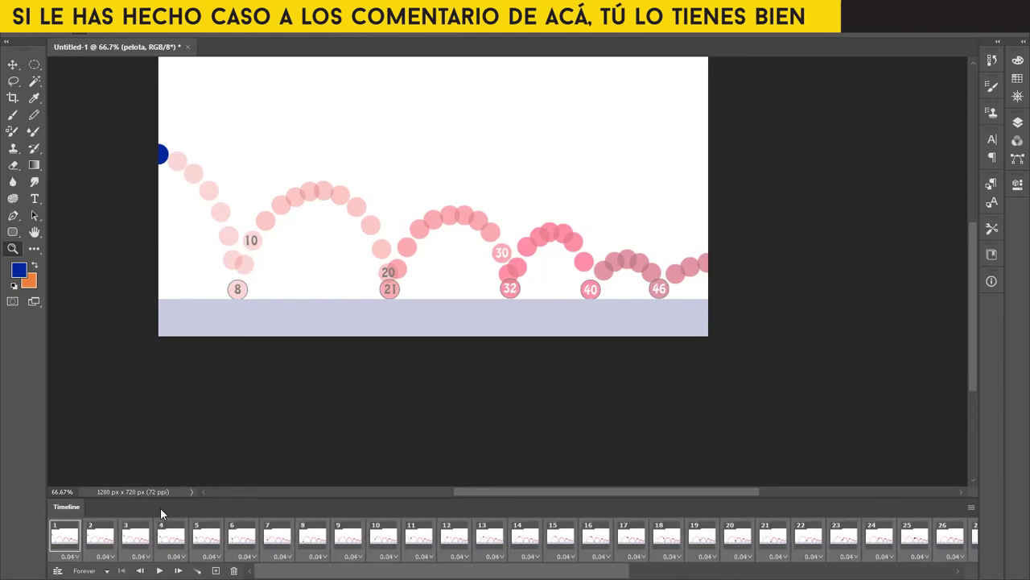
pyautogui.click(71, 546)
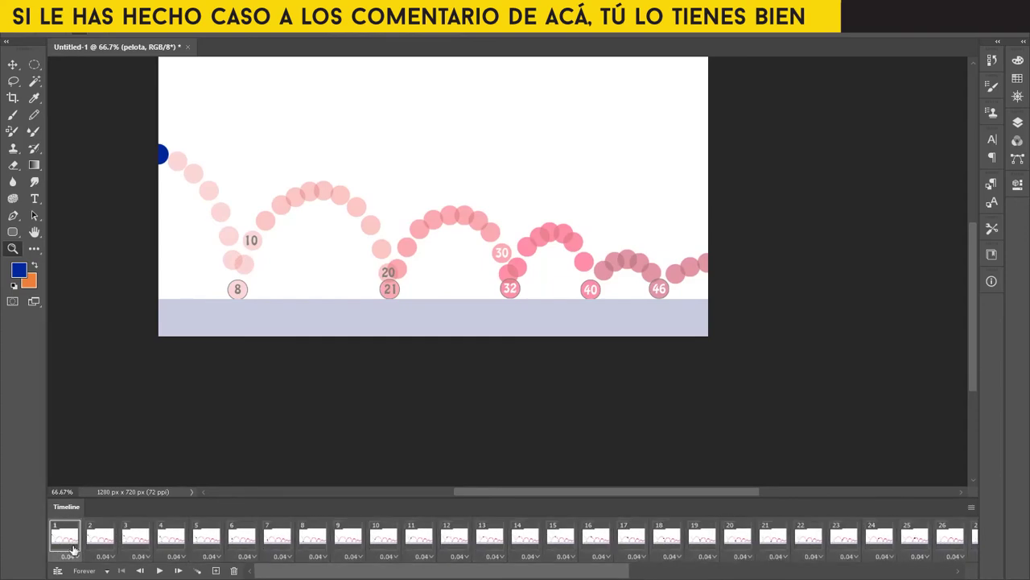
pyautogui.click(1017, 123)
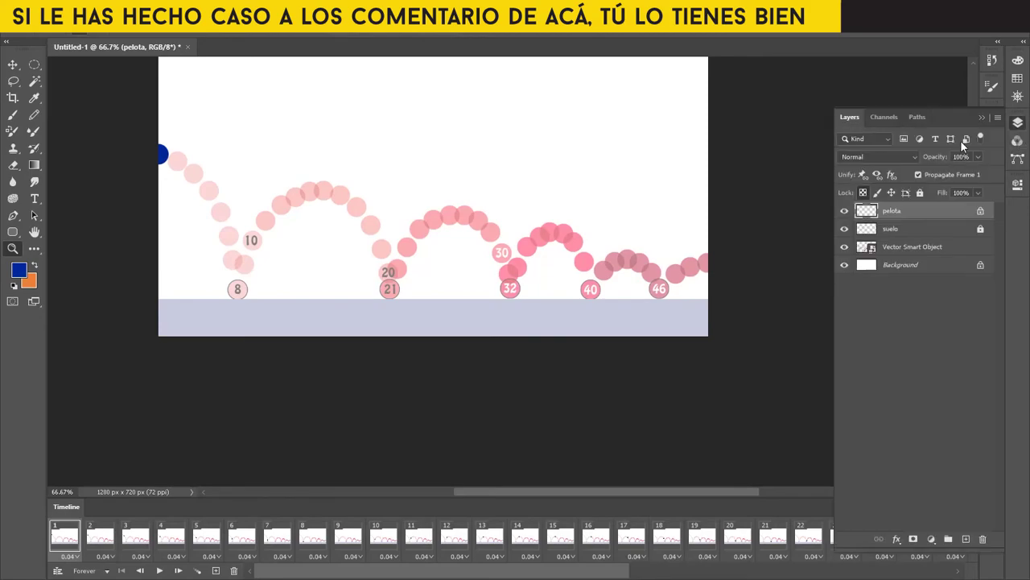
pyautogui.click(844, 247)
pyautogui.click(845, 247)
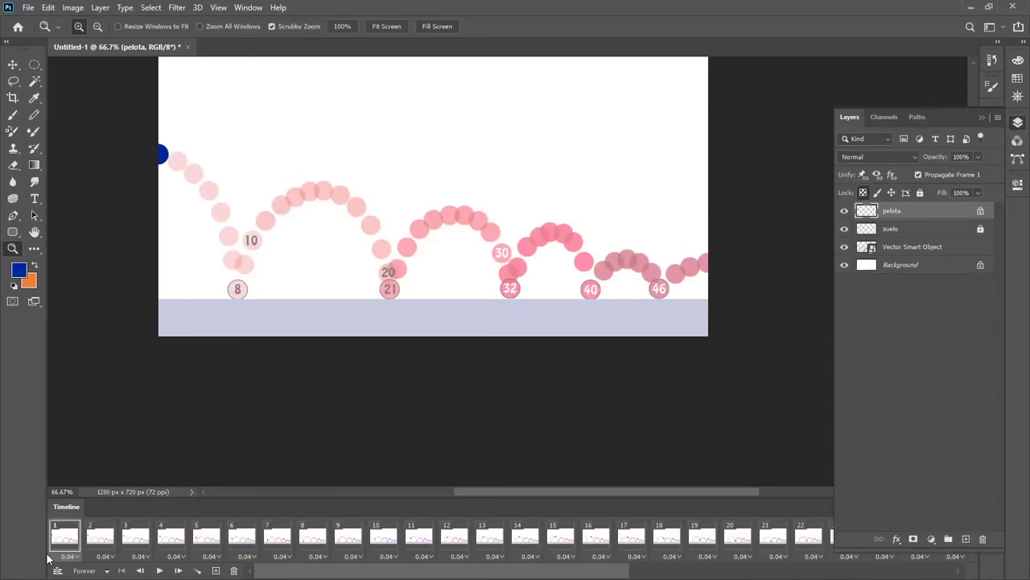
pyautogui.click(845, 249)
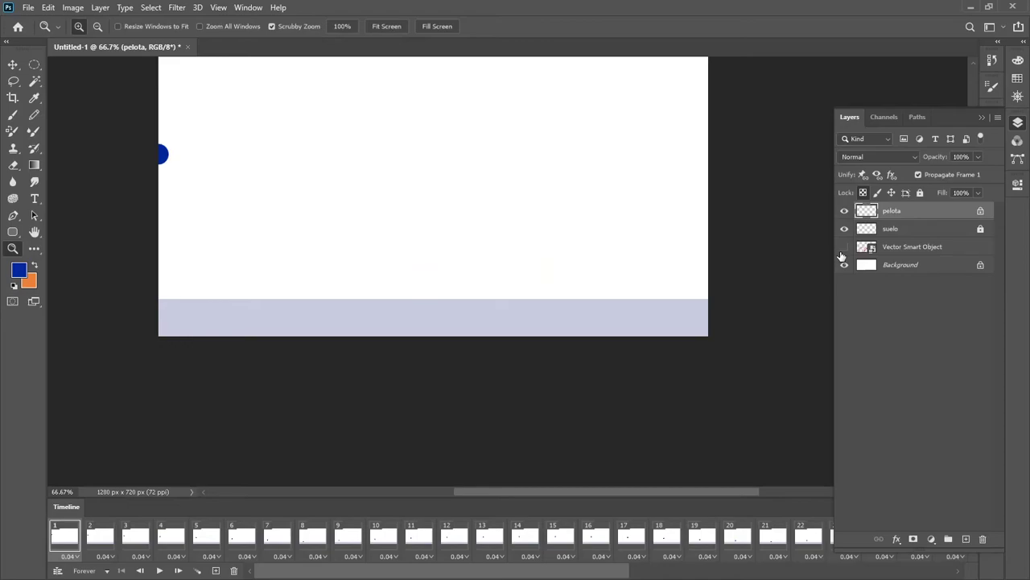
pyautogui.click(844, 247)
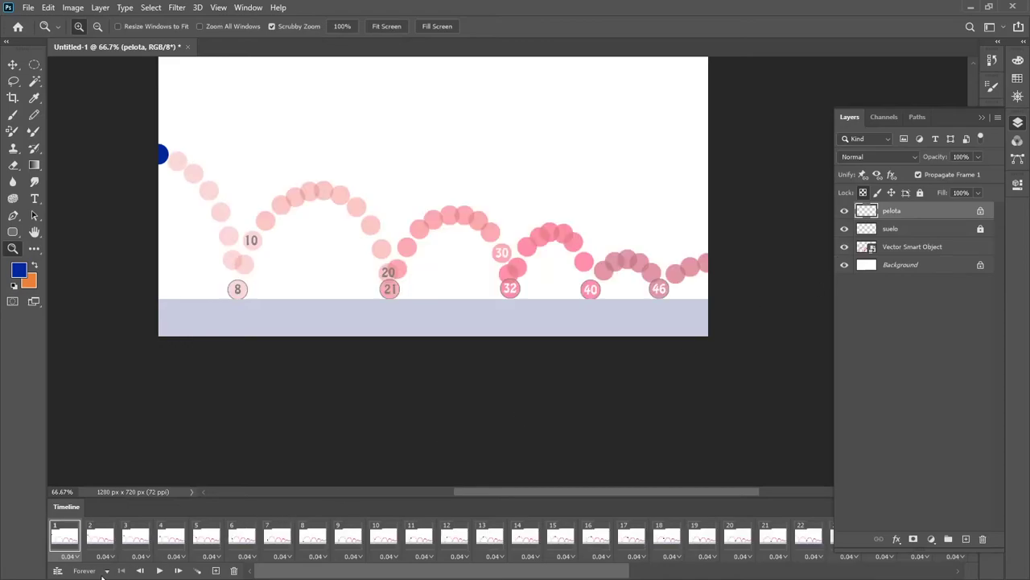
pyautogui.click(160, 570)
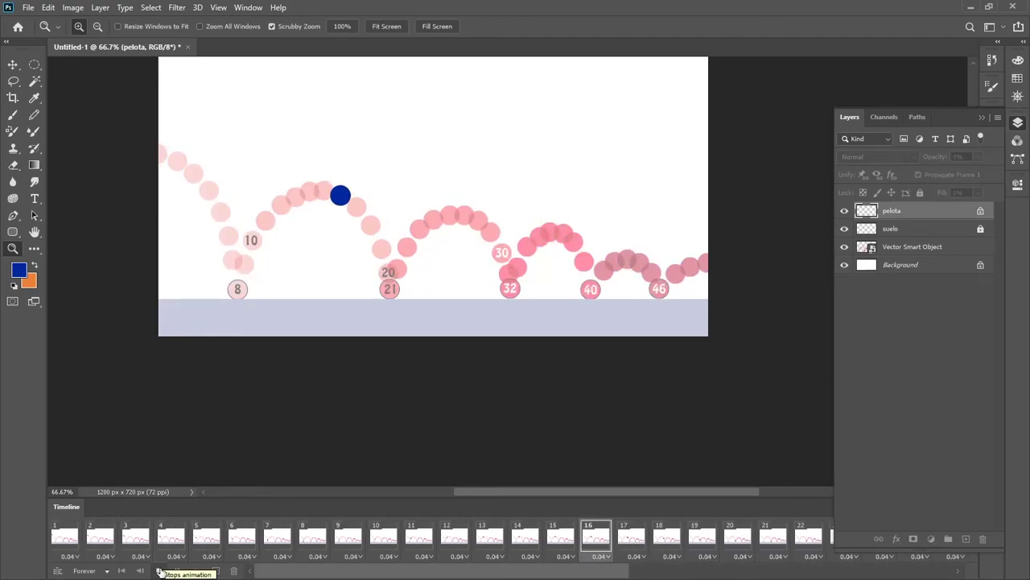
pyautogui.click(159, 570)
# Hide the Vector Smart Object guide layer from frame 1 and preview the animation without the guide.
pyautogui.click(845, 247)
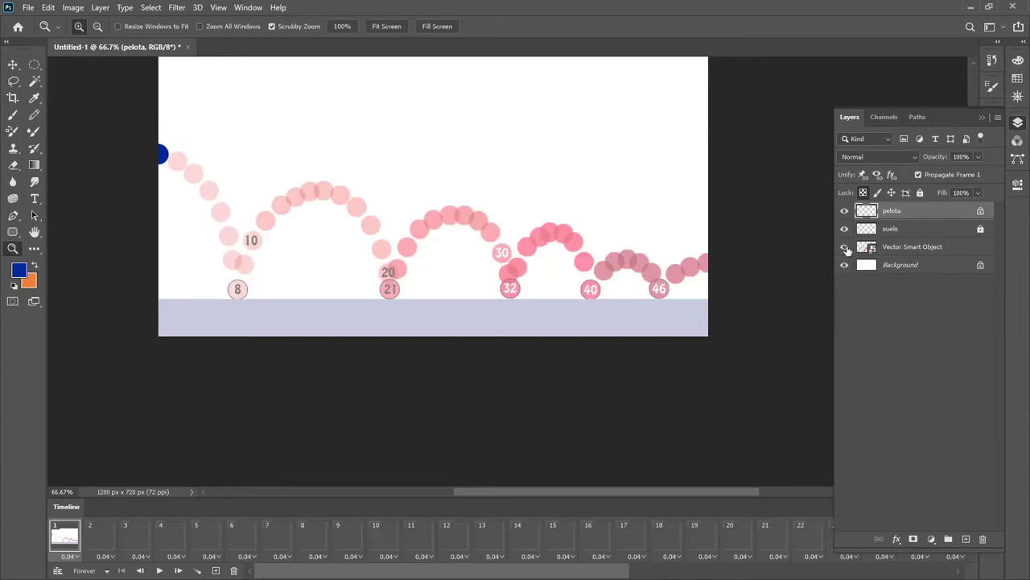
pyautogui.click(845, 247)
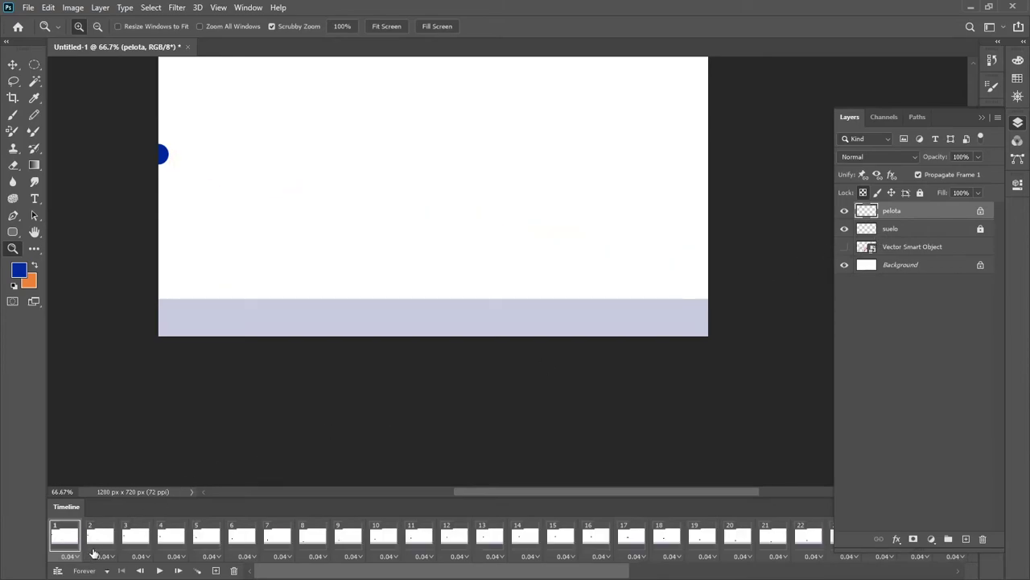
pyautogui.click(160, 570)
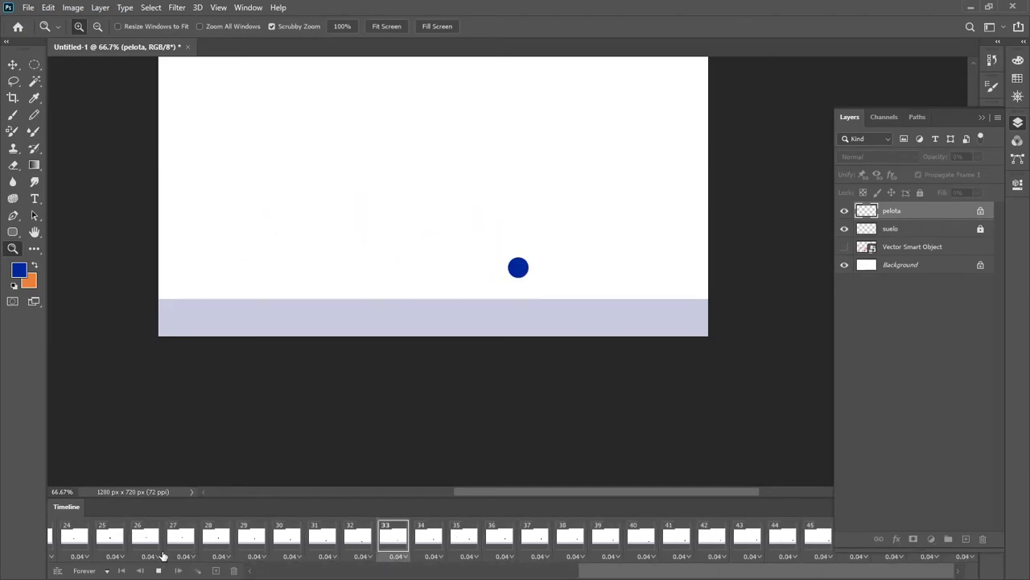
pyautogui.press('space')
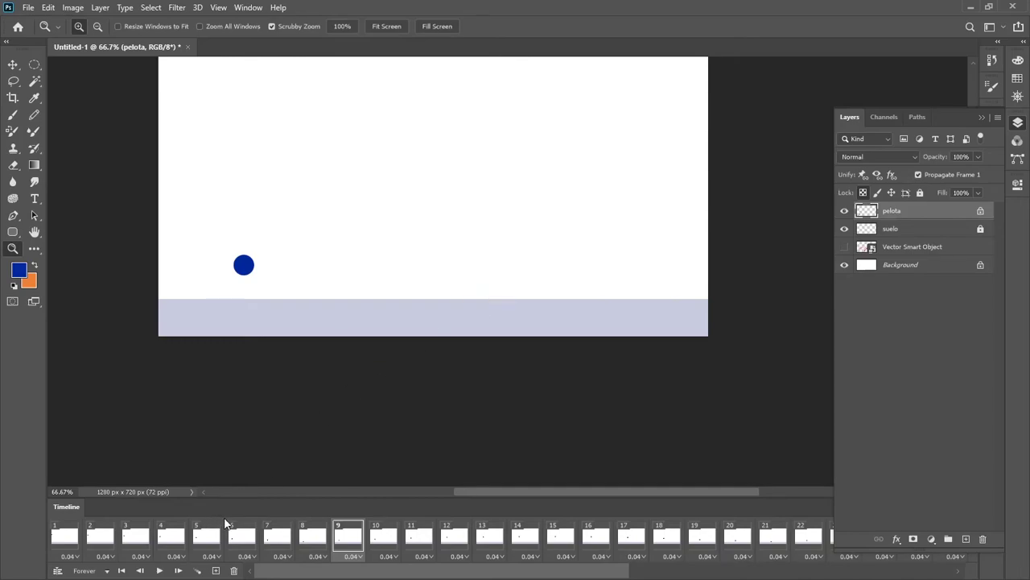
# In frame 8, show the Vector Smart Object guide and duplicate the pelota layer, with the original hidden.
pyautogui.click(300, 534)
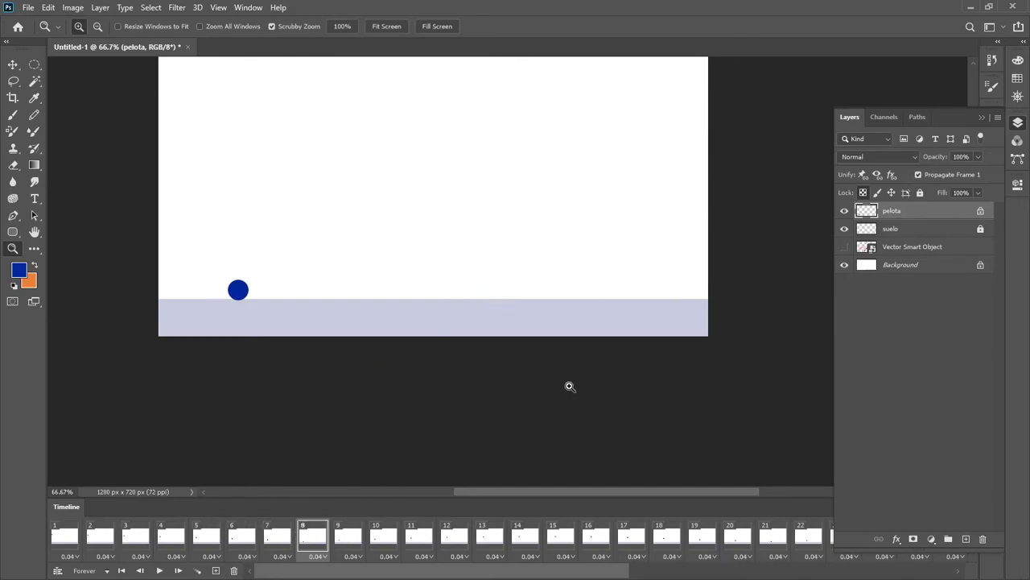
pyautogui.click(844, 247)
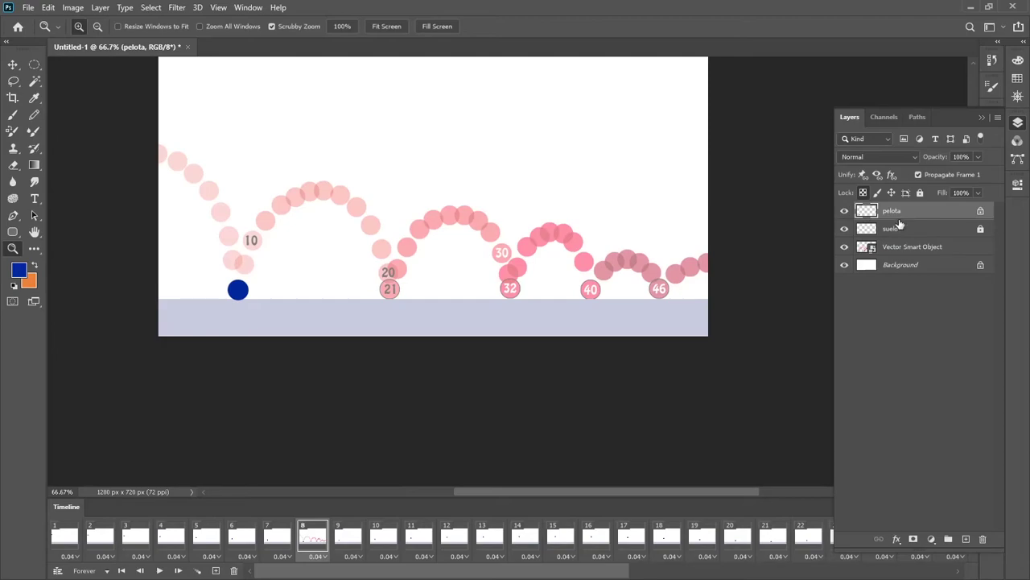
pyautogui.hotkey('ctrl', 'j')
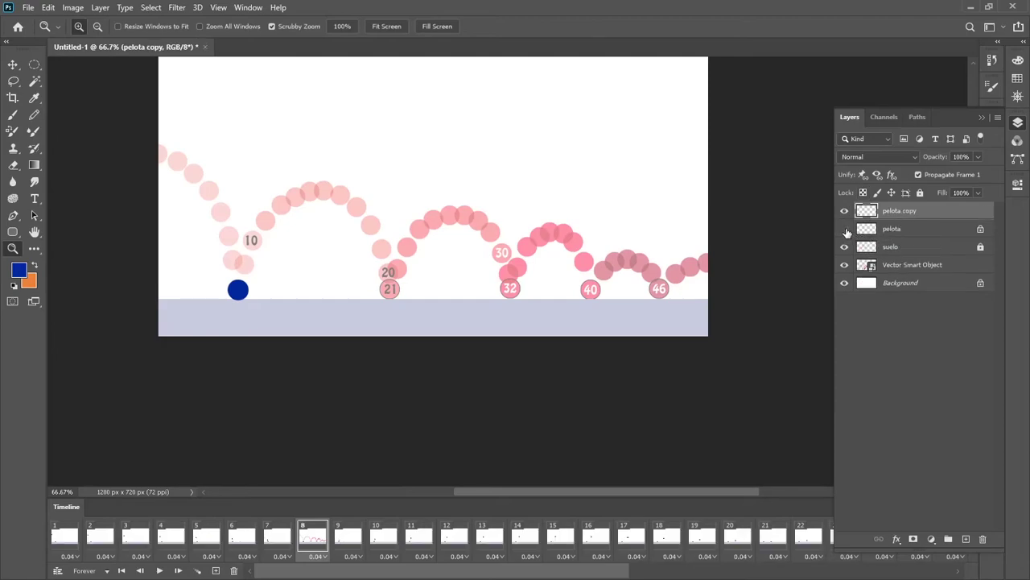
# Squash the pelota copy ball in frame 8 with Free Transform, making it shorter and wider while resting on the floor.
pyautogui.moveTo(251, 294); pyautogui.dragTo(297, 308)
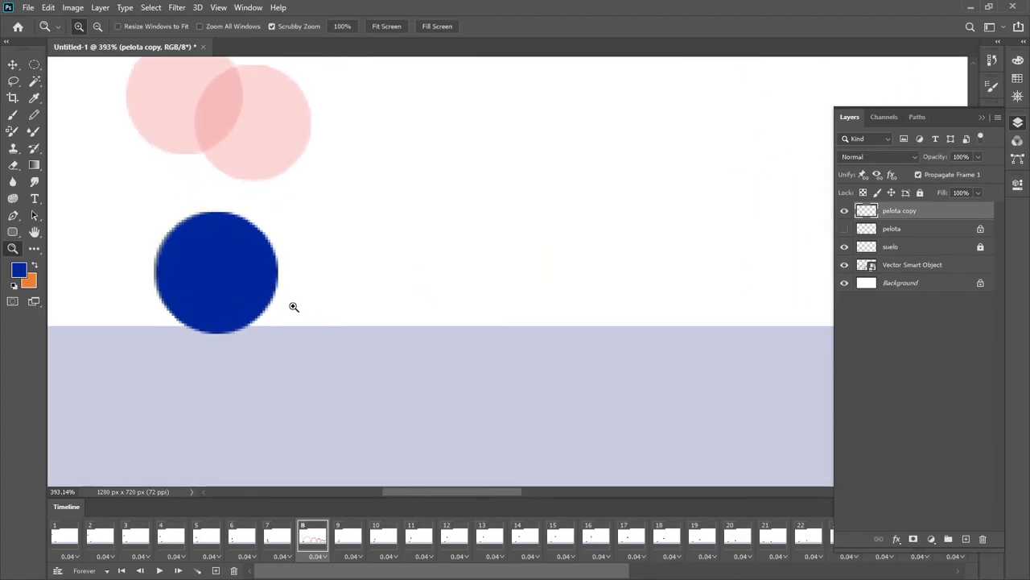
pyautogui.hotkey('ctrl', 't')
pyautogui.moveTo(216, 211); pyautogui.dragTo(216, 219)
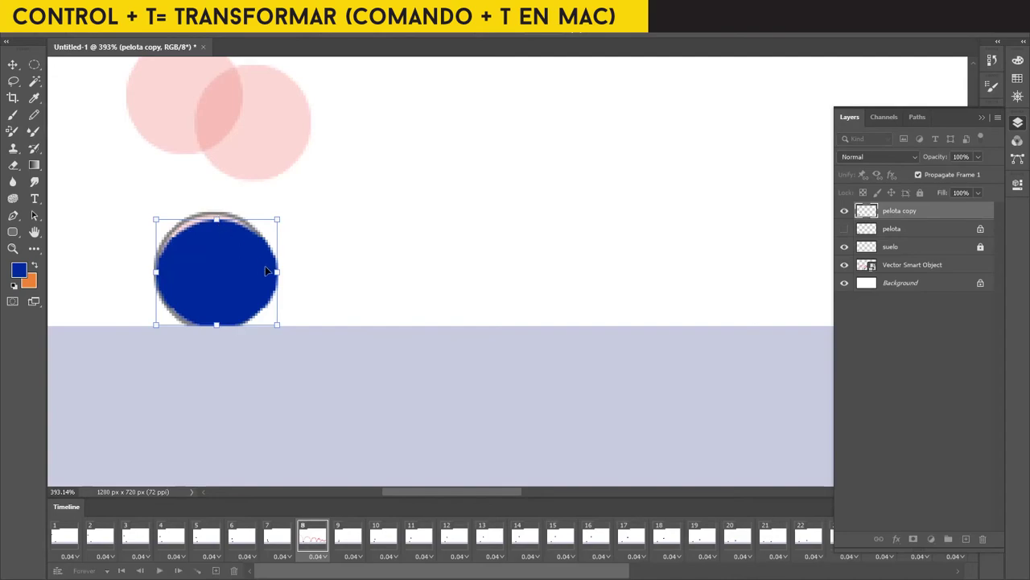
pyautogui.moveTo(276, 273); pyautogui.dragTo(297, 274)
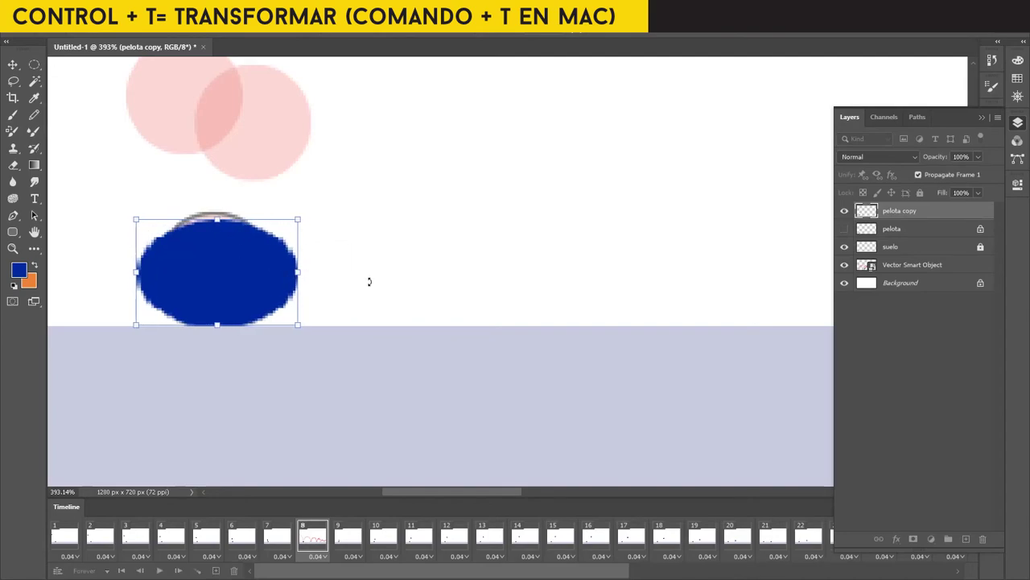
pyautogui.press('Return')
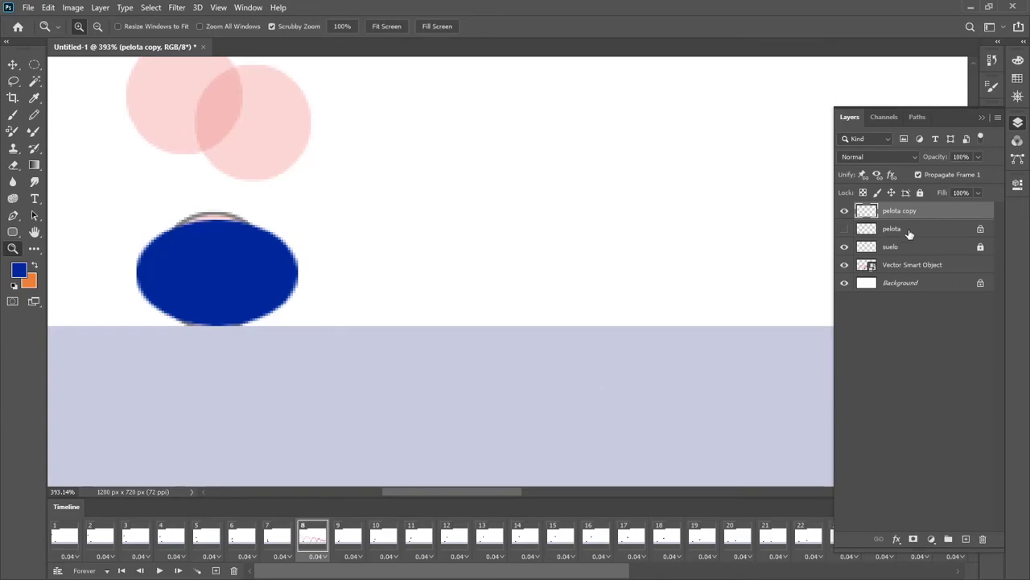
# In frame 21, move the squashed pelota copy onto the round ball's floor contact position and hide the pelota layer.
pyautogui.keyDown('alt'); pyautogui.click(502, 345); pyautogui.keyUp('alt')
pyautogui.keyDown('alt'); pyautogui.click(502, 344); pyautogui.keyUp('alt')
pyautogui.keyDown('alt'); pyautogui.click(502, 344); pyautogui.keyUp('alt')
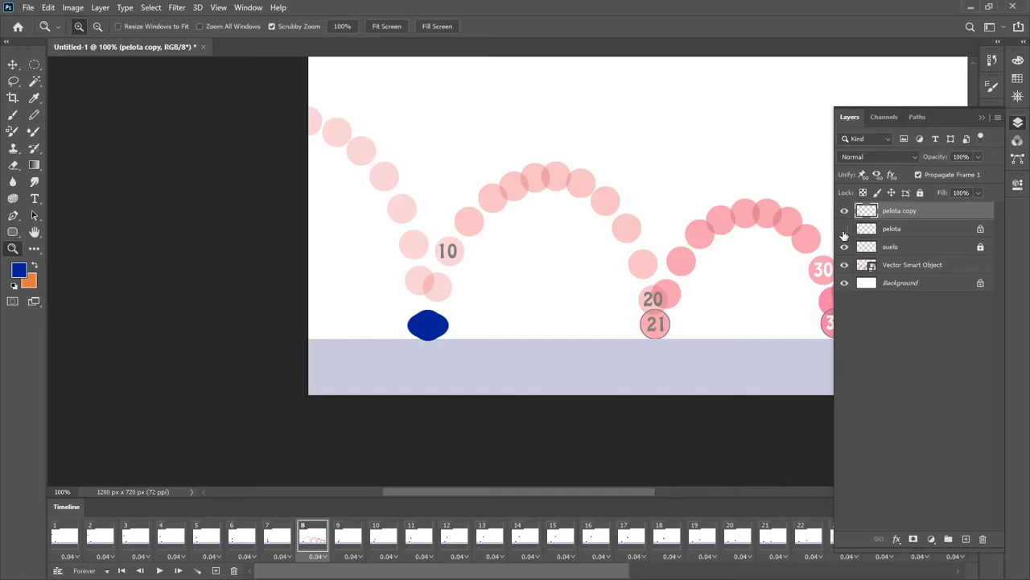
pyautogui.hscroll(3, 580, 315)
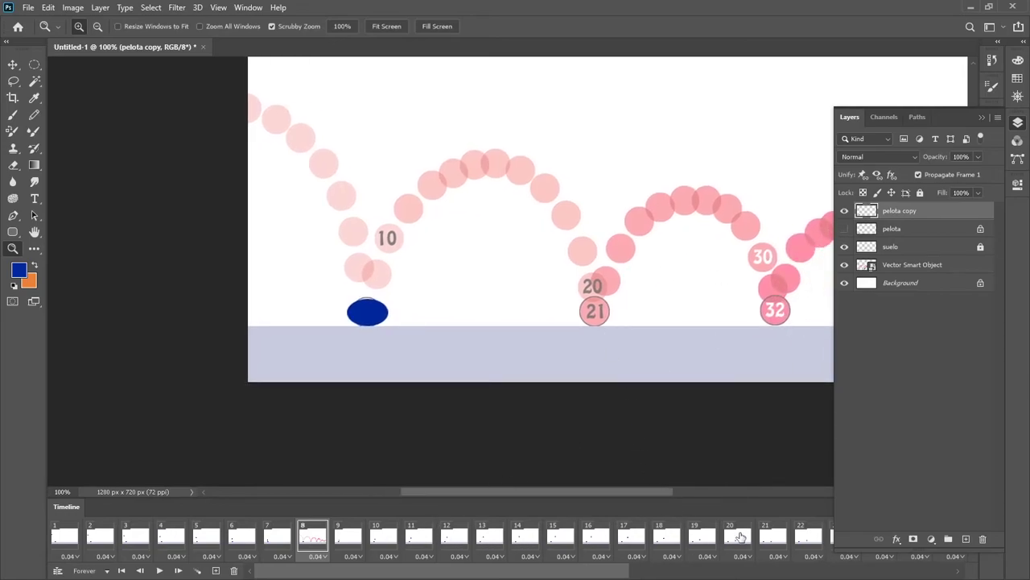
pyautogui.click(766, 537)
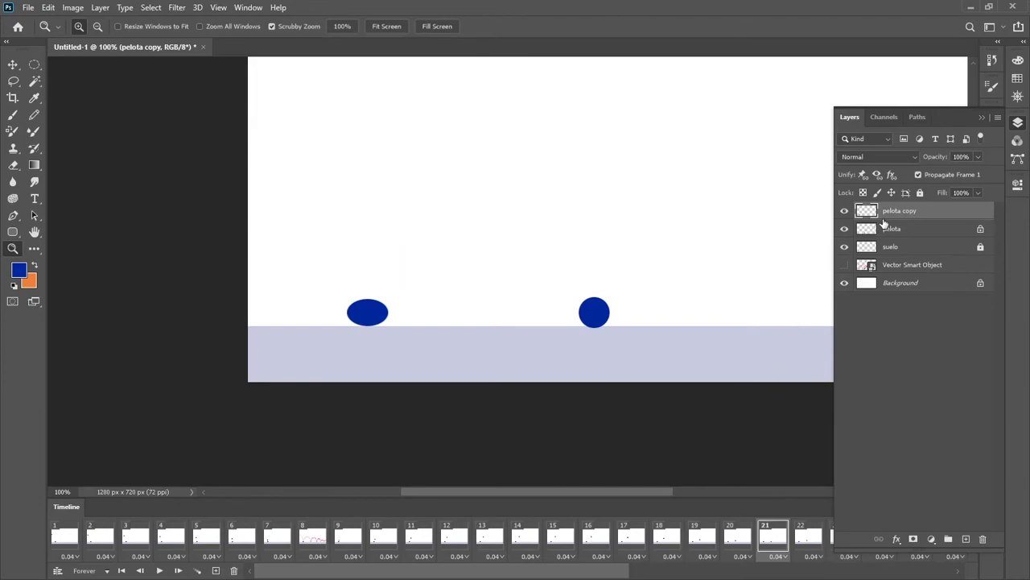
pyautogui.press('v')
pyautogui.moveTo(376, 320); pyautogui.dragTo(606, 339)
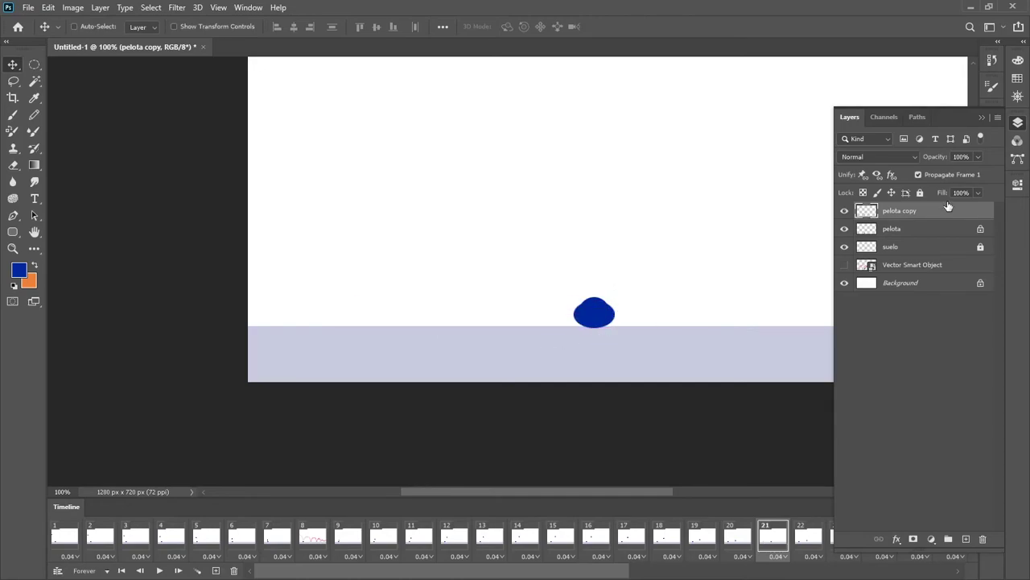
pyautogui.click(844, 228)
# Play the animation briefly from frame 21 and stop it.
pyautogui.moveTo(724, 293); pyautogui.dragTo(554, 304)
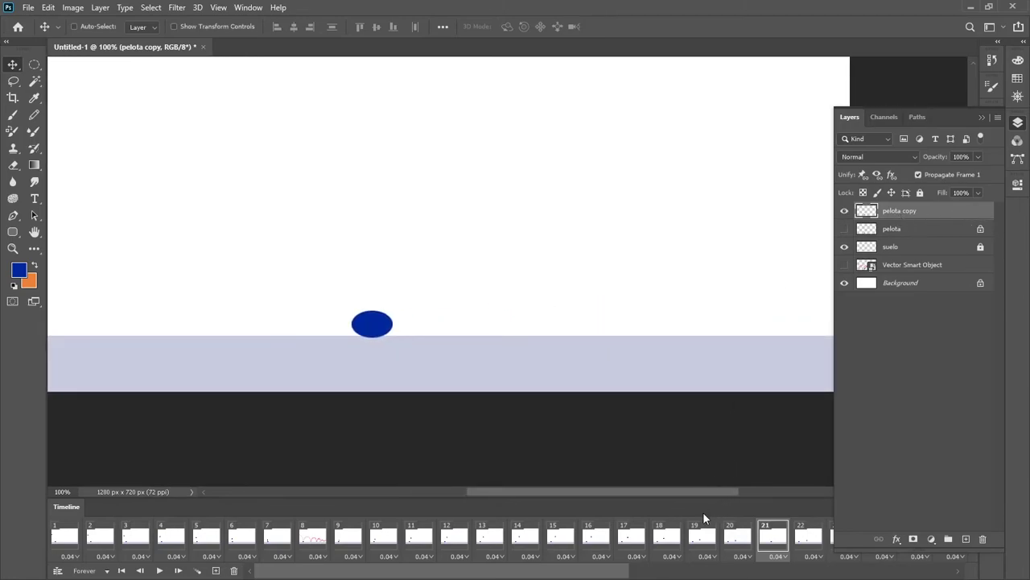
pyautogui.press('space')
pyautogui.press('space')
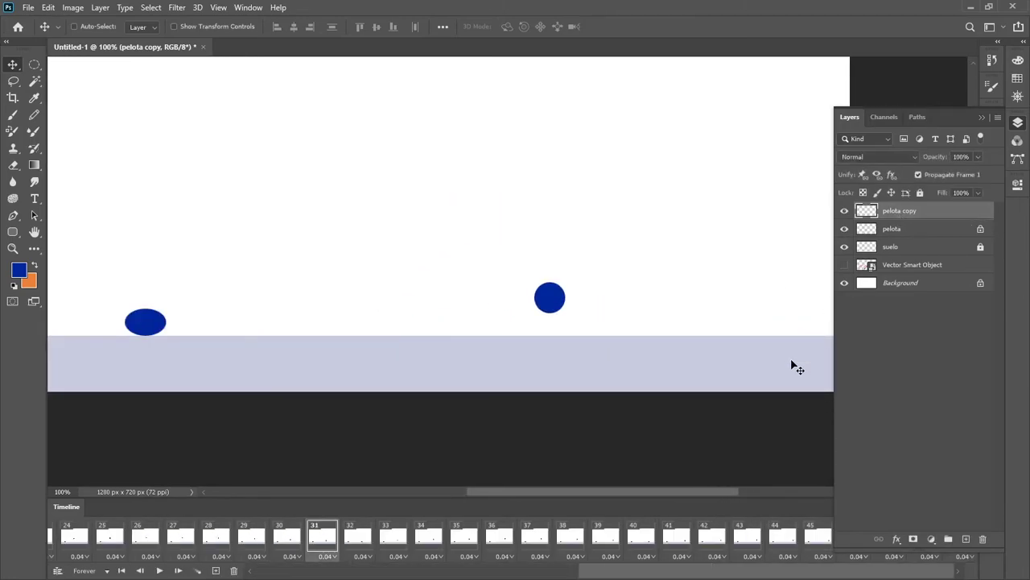
# Return to frame 1 and hide the pelota copy layer there.
pyautogui.moveTo(642, 572); pyautogui.dragTo(313, 572)
pyautogui.click(66, 538)
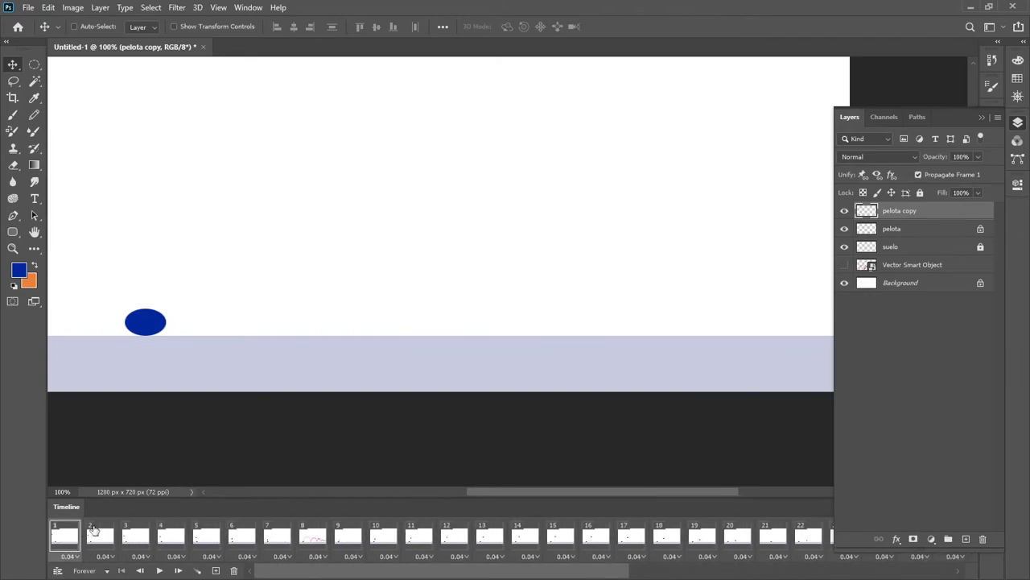
pyautogui.press('z')
pyautogui.keyDown('alt'); pyautogui.click(407, 272); pyautogui.keyUp('alt')
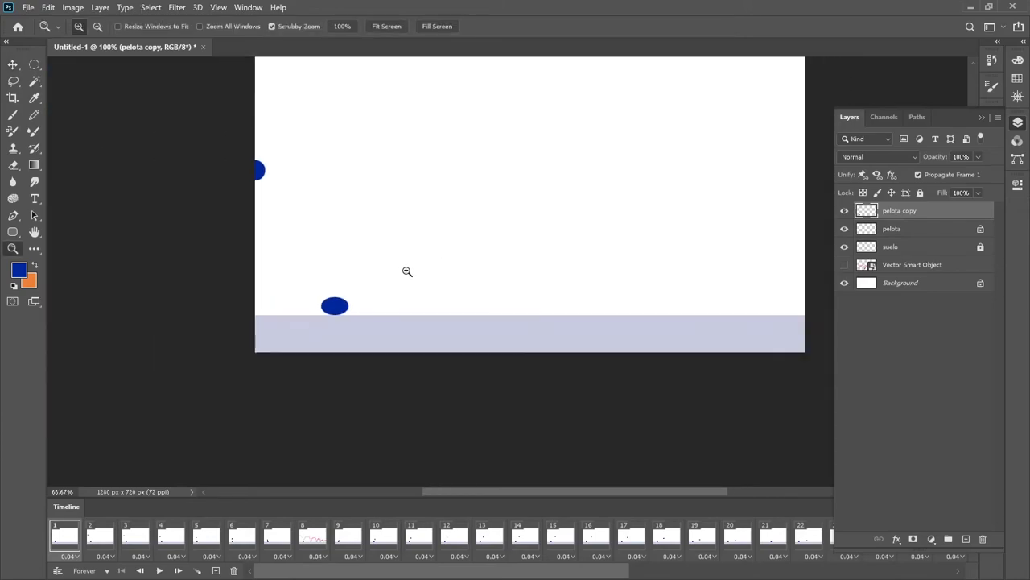
pyautogui.keyDown('alt'); pyautogui.click(472, 297); pyautogui.keyUp('alt')
pyautogui.click(480, 296)
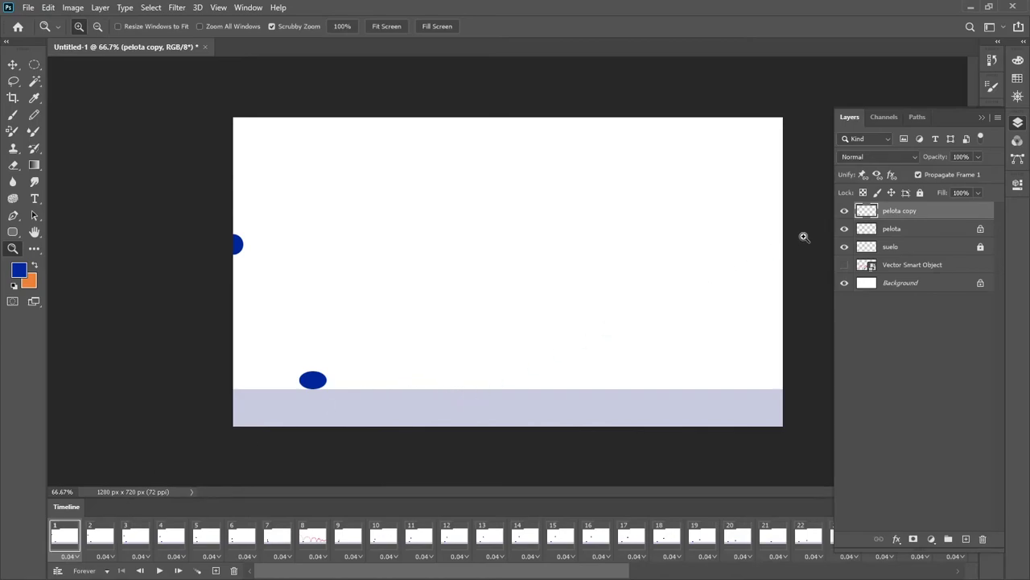
pyautogui.click(846, 214)
pyautogui.click(846, 214)
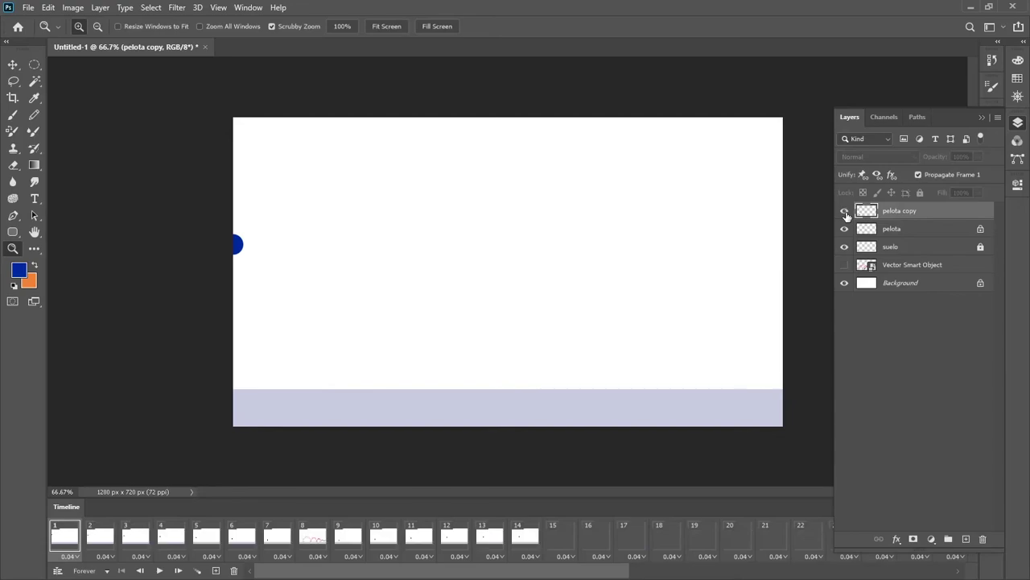
pyautogui.click(846, 214)
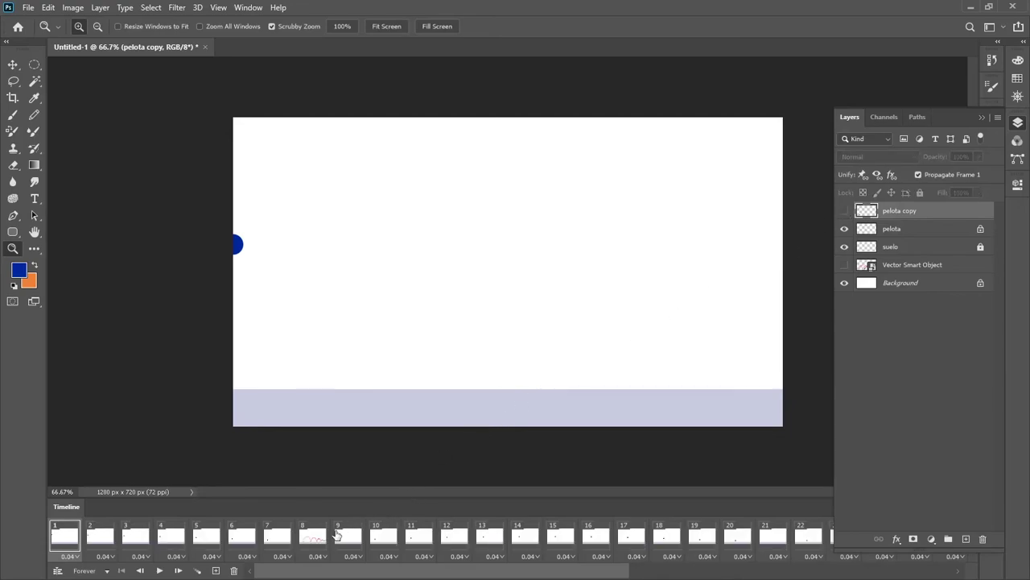
# In frame 8, show the pelota copy layer and hide the Vector Smart Object guide.
pyautogui.click(325, 539)
pyautogui.click(845, 214)
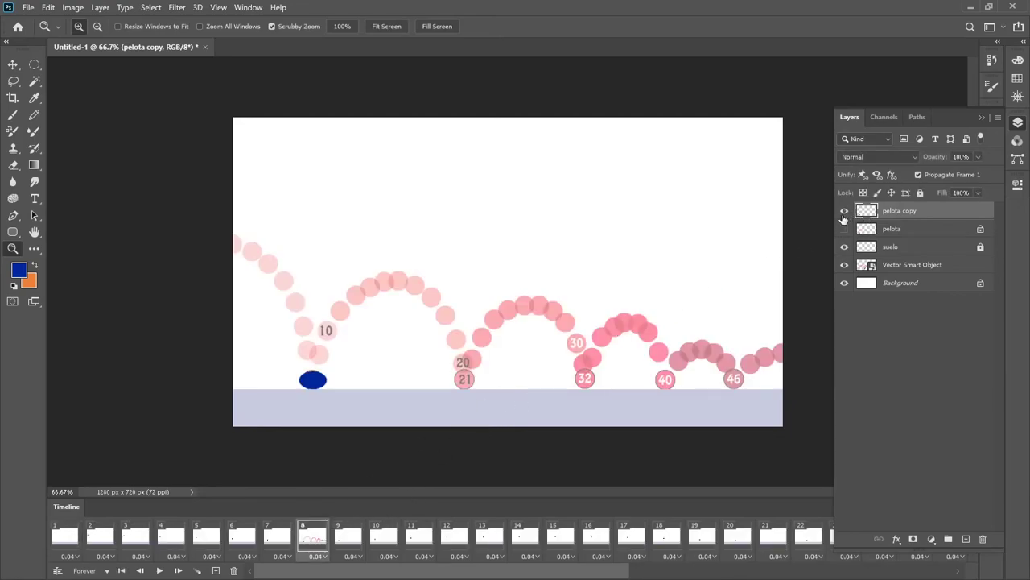
pyautogui.click(844, 266)
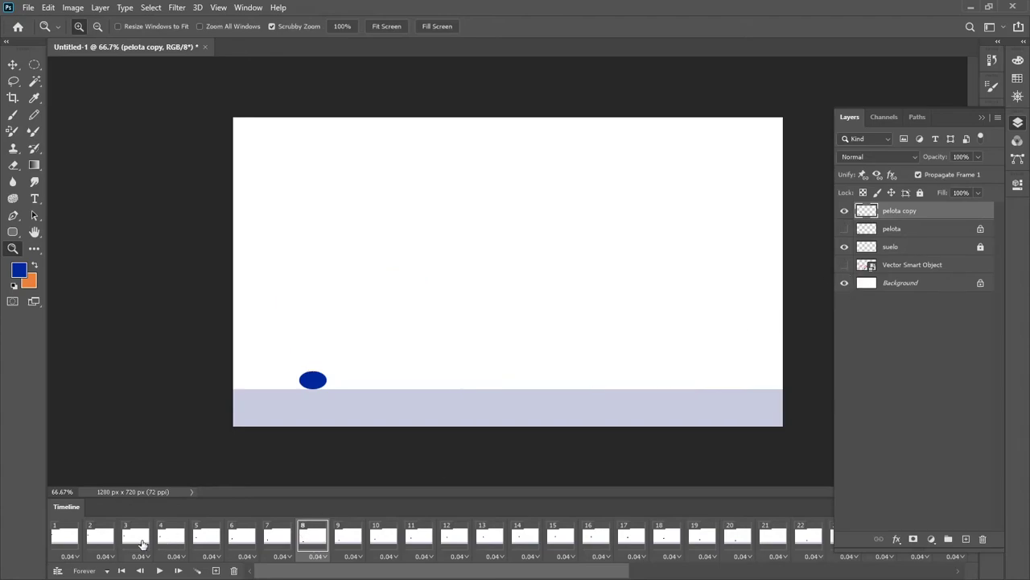
# Show the Vector Smart Object guide from frame 1, and make the pelota copy layer visible in frame 21.
pyautogui.click(65, 541)
pyautogui.click(844, 266)
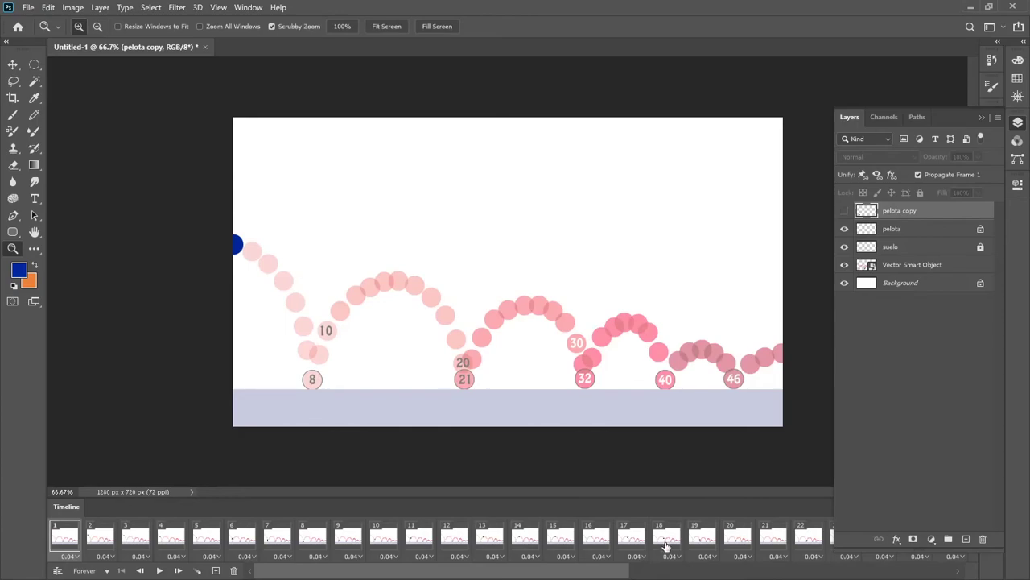
pyautogui.click(773, 538)
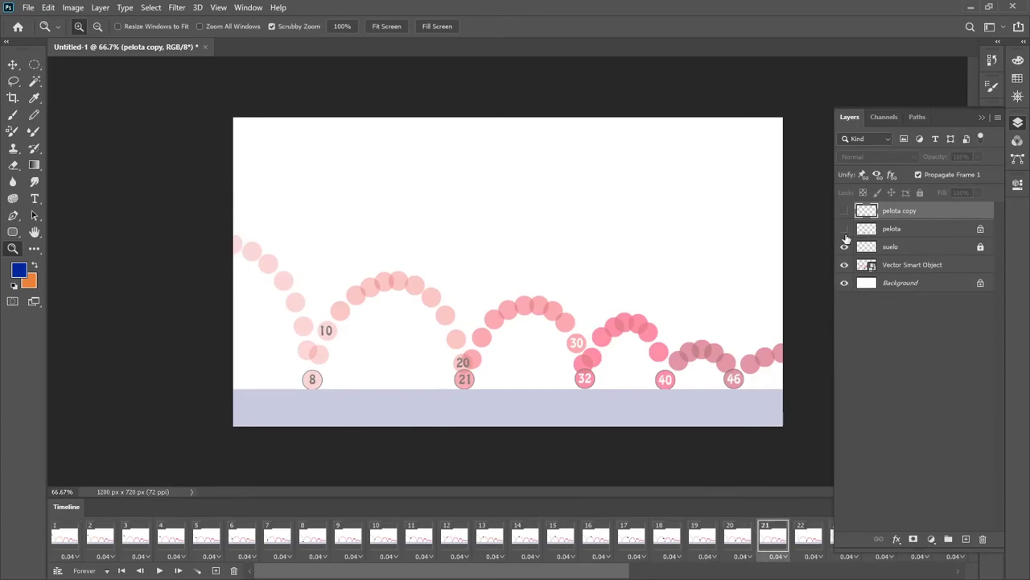
pyautogui.click(845, 211)
# In frame 32, replace the pelota layer with the squashed pelota copy and place it on guide circle 32.
pyautogui.moveTo(517, 576); pyautogui.dragTo(741, 571)
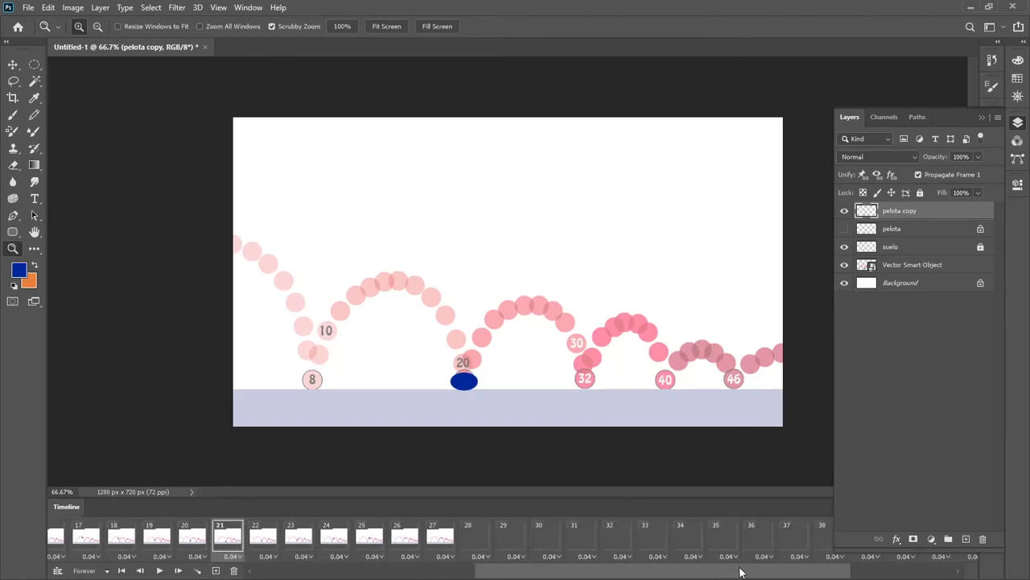
pyautogui.click(617, 537)
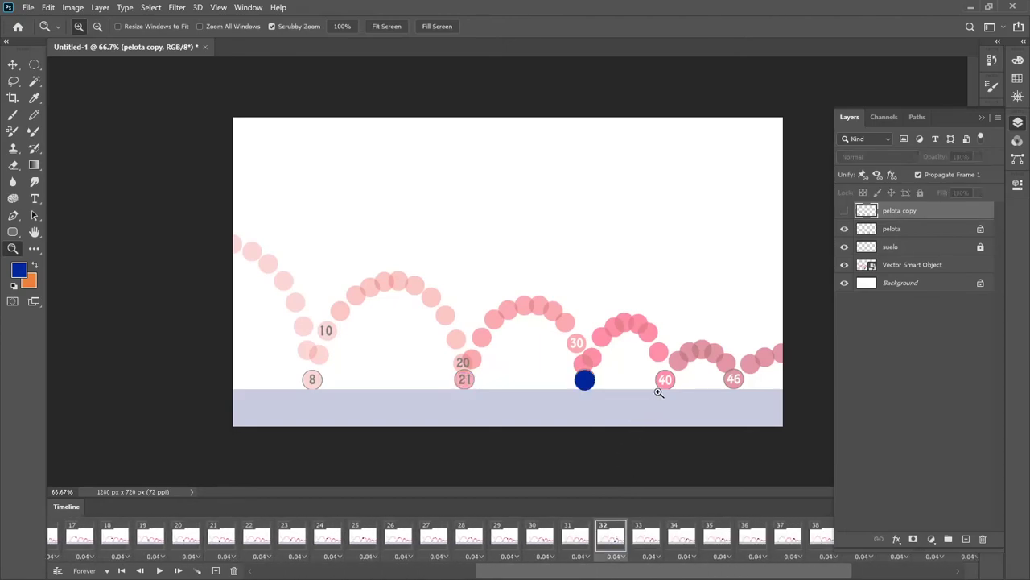
pyautogui.click(844, 229)
pyautogui.click(845, 210)
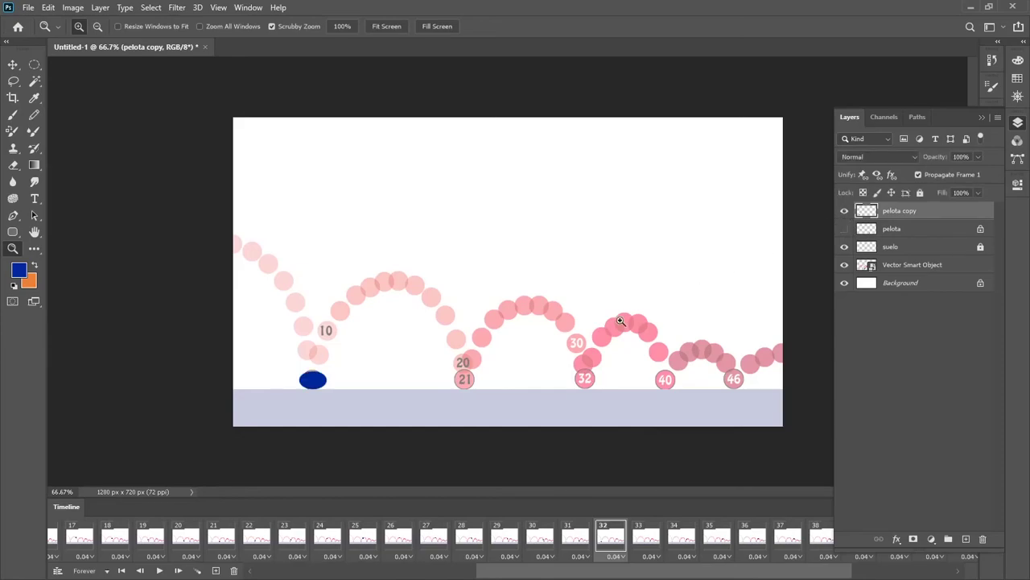
pyautogui.press('v')
pyautogui.moveTo(330, 393); pyautogui.dragTo(595, 390)
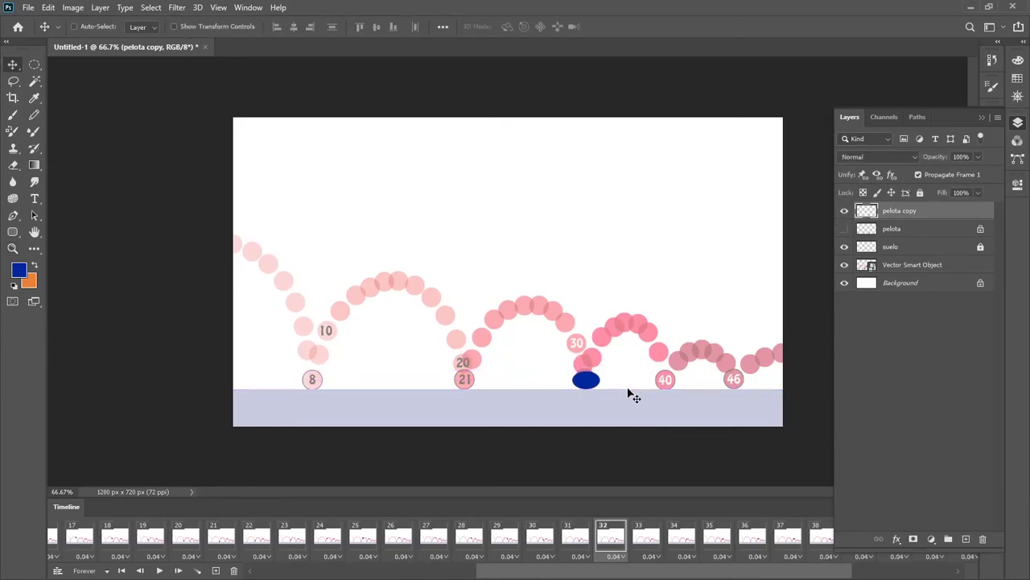
# In frame 40, hide the pelota layer, show the squashed pelota copy and move it onto guide circle 40.
pyautogui.moveTo(631, 576); pyautogui.dragTo(797, 574)
pyautogui.click(637, 538)
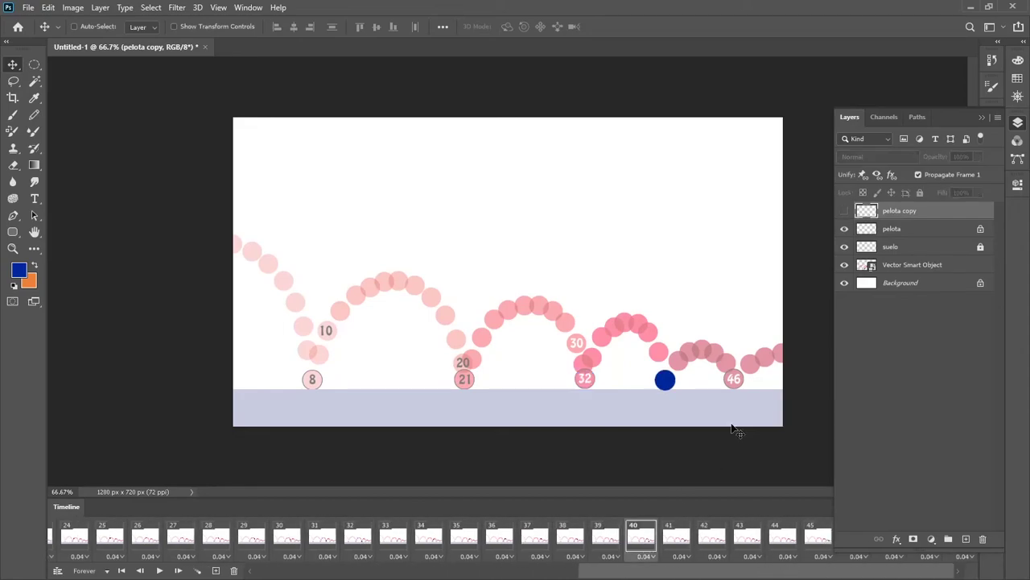
pyautogui.click(844, 228)
pyautogui.click(845, 210)
pyautogui.moveTo(321, 388); pyautogui.dragTo(675, 387)
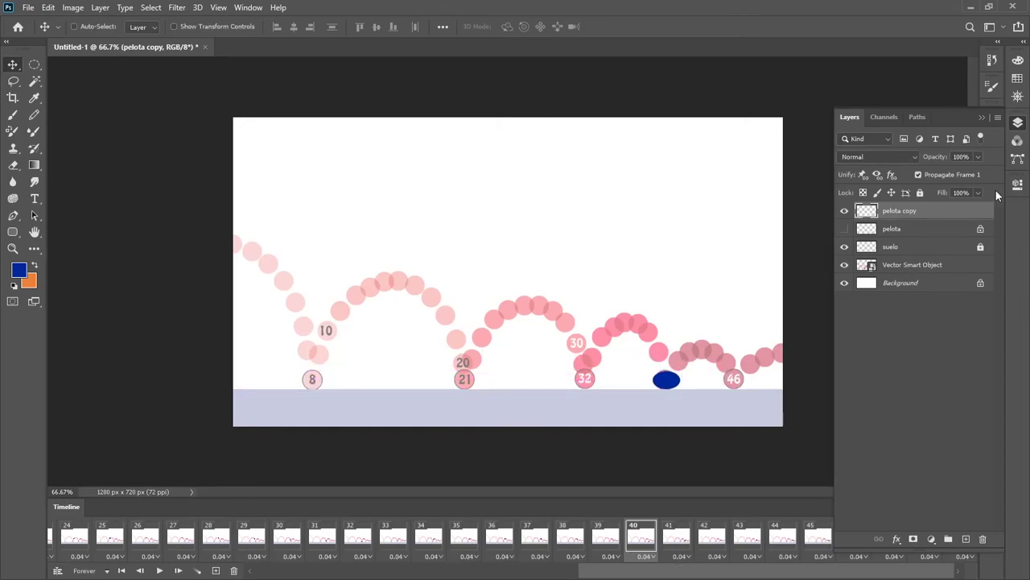
# In frame 46, swap the pelota layer for the squashed pelota copy, positioned on guide circle 46.
pyautogui.click(857, 556)
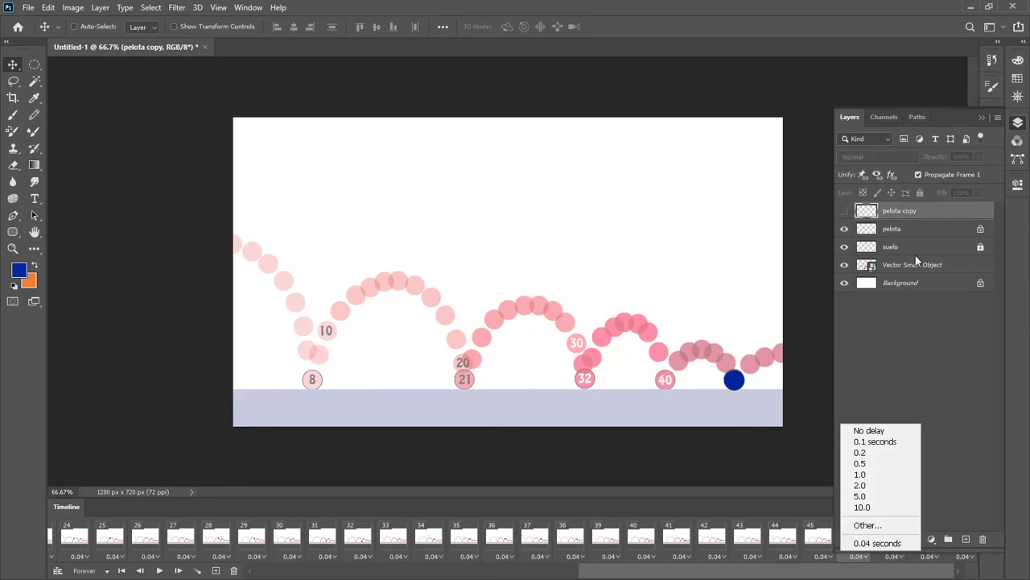
pyautogui.click(845, 232)
pyautogui.click(844, 229)
pyautogui.click(844, 210)
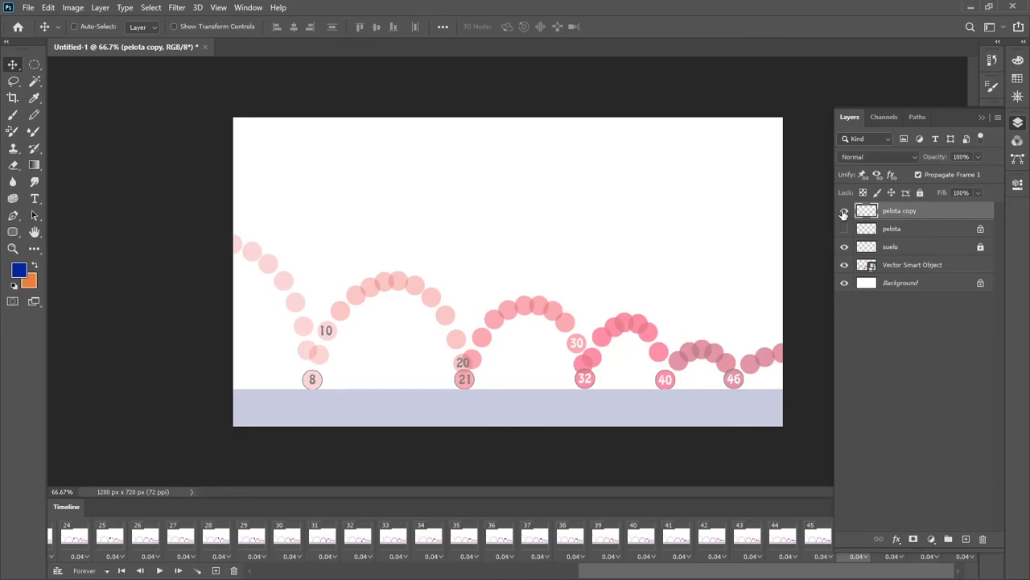
pyautogui.moveTo(318, 394); pyautogui.dragTo(729, 416)
pyautogui.click(845, 211)
pyautogui.click(843, 232)
pyautogui.click(841, 234)
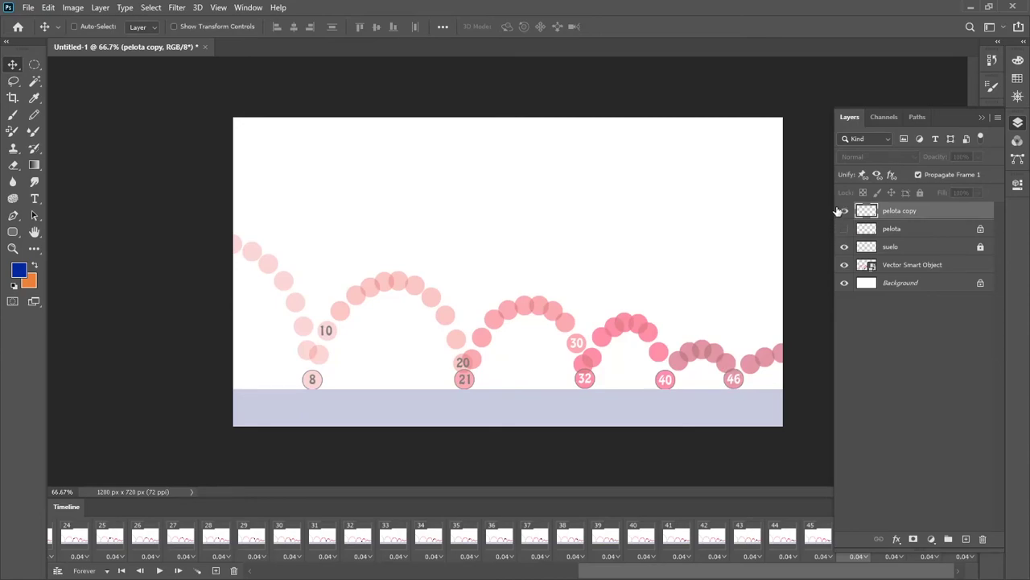
pyautogui.click(844, 211)
pyautogui.click(982, 118)
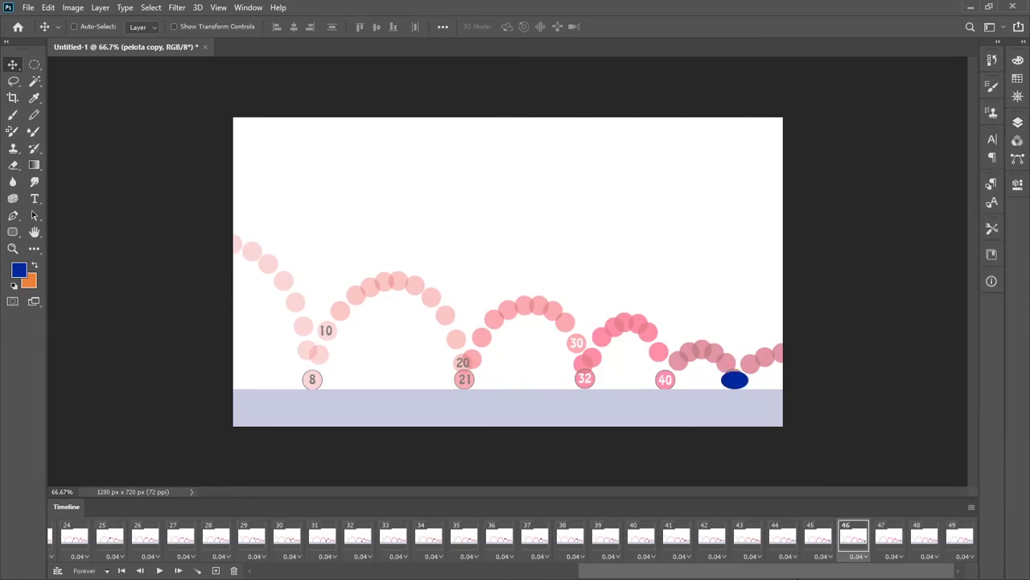
# Hide the Vector Smart Object guide layer in frame 46, keeping pelota copy and suelo visible.
pyautogui.moveTo(798, 574); pyautogui.dragTo(473, 575)
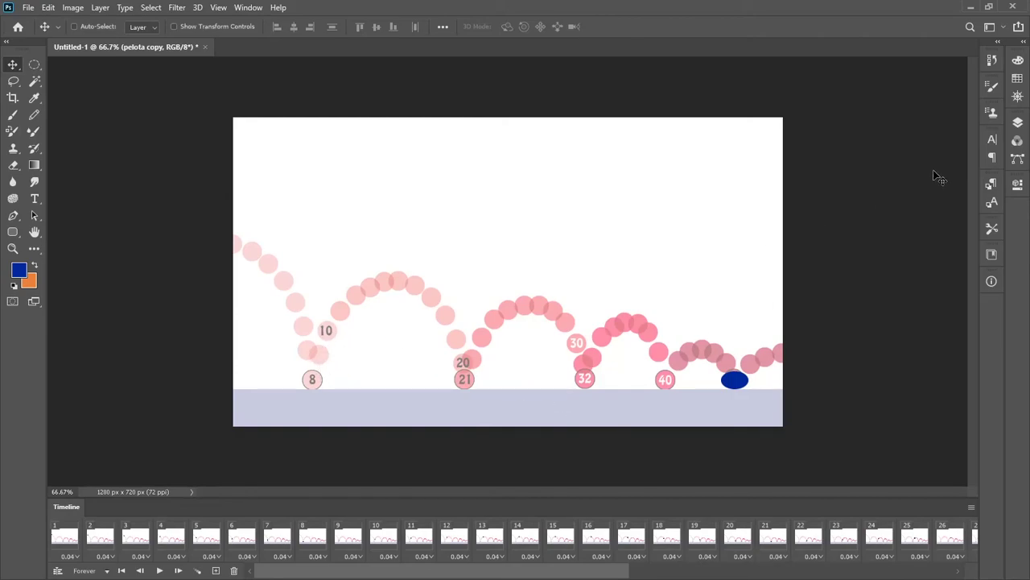
pyautogui.click(1017, 123)
pyautogui.click(845, 211)
pyautogui.click(845, 211)
pyautogui.click(844, 246)
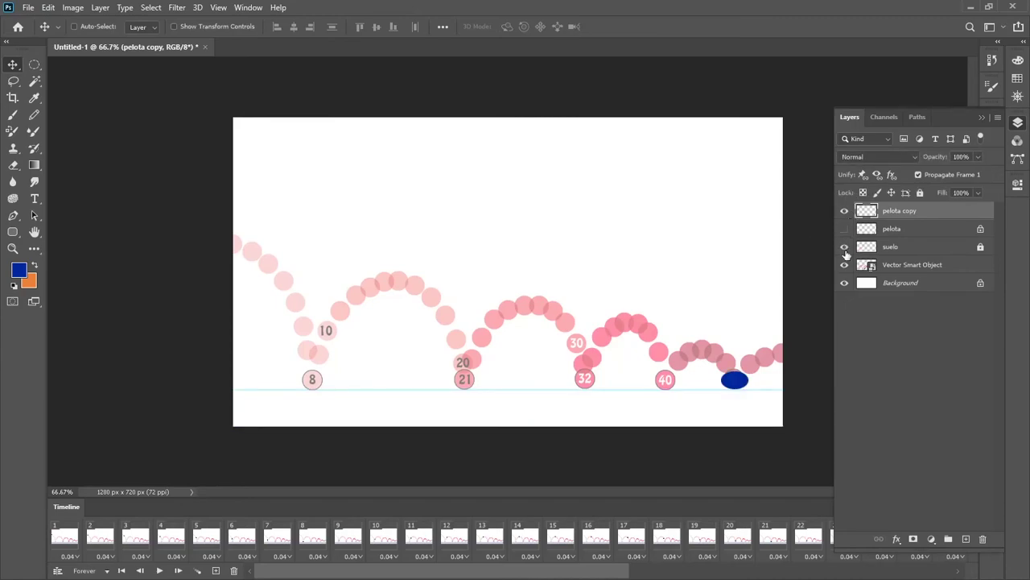
pyautogui.click(845, 248)
pyautogui.click(844, 265)
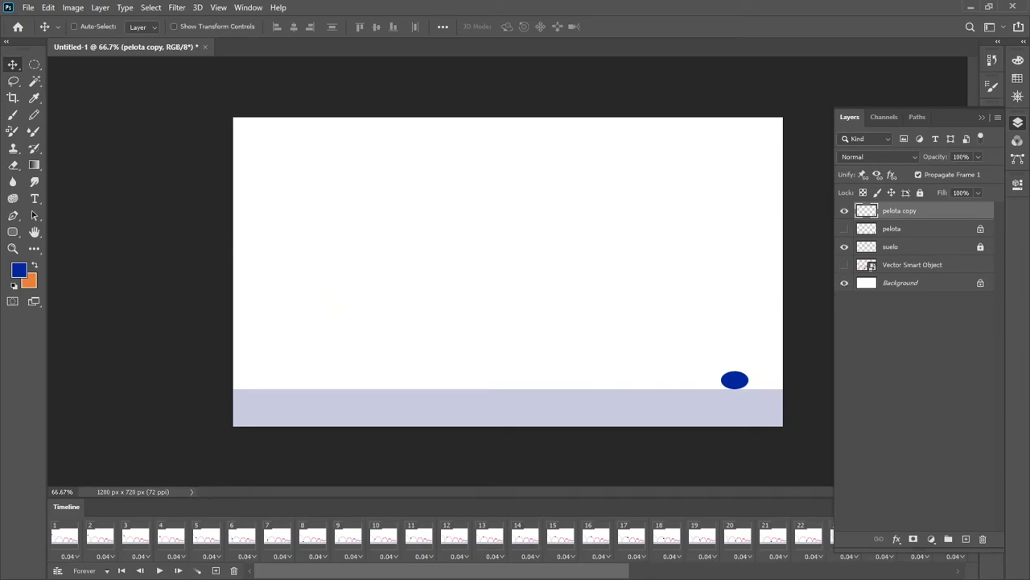
# Hide the Vector Smart Object guide from frame 1 and play the animation with the squashed impacts.
pyautogui.moveTo(478, 573); pyautogui.dragTo(439, 567)
pyautogui.click(64, 539)
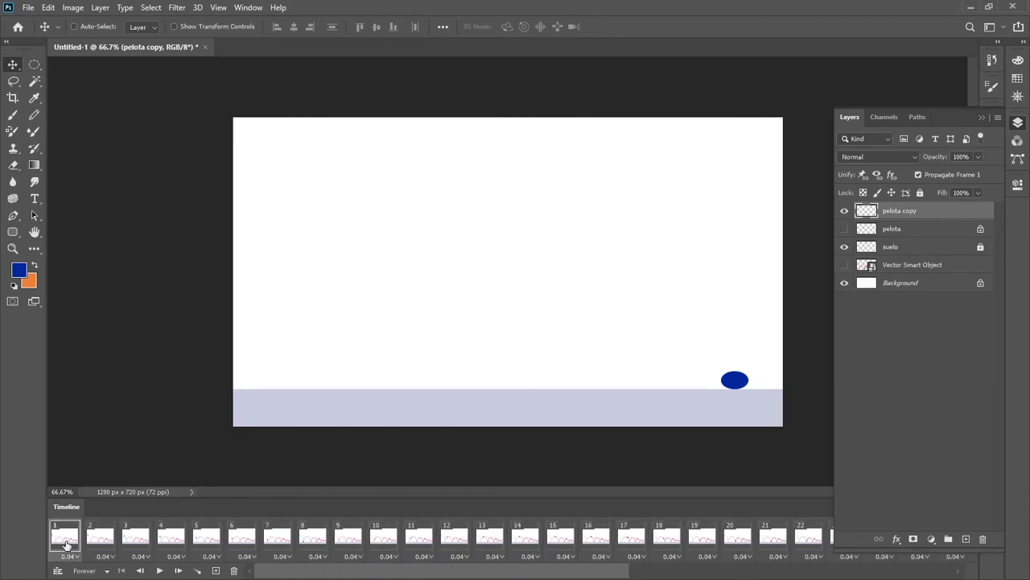
pyautogui.click(844, 266)
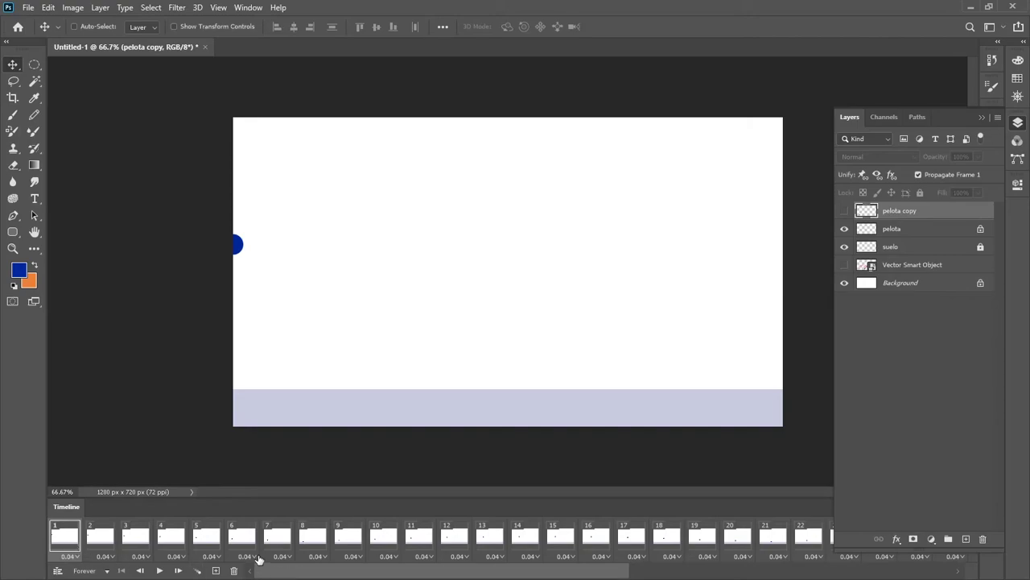
pyautogui.click(159, 570)
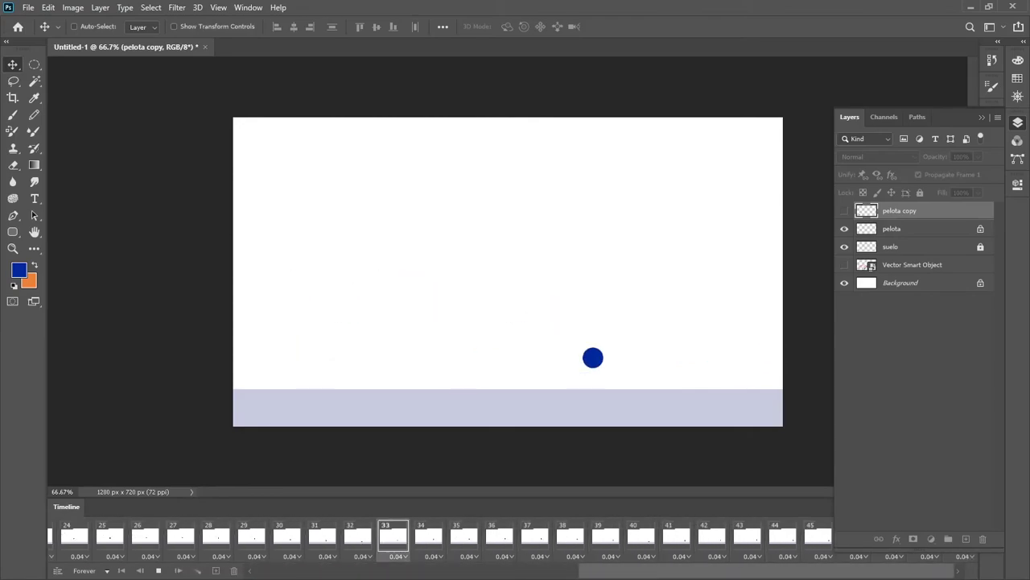
# Hide the Layers panel and set up a Save for Web (Legacy) export with the GIF 64 No Dither preset.
pyautogui.press('F7')
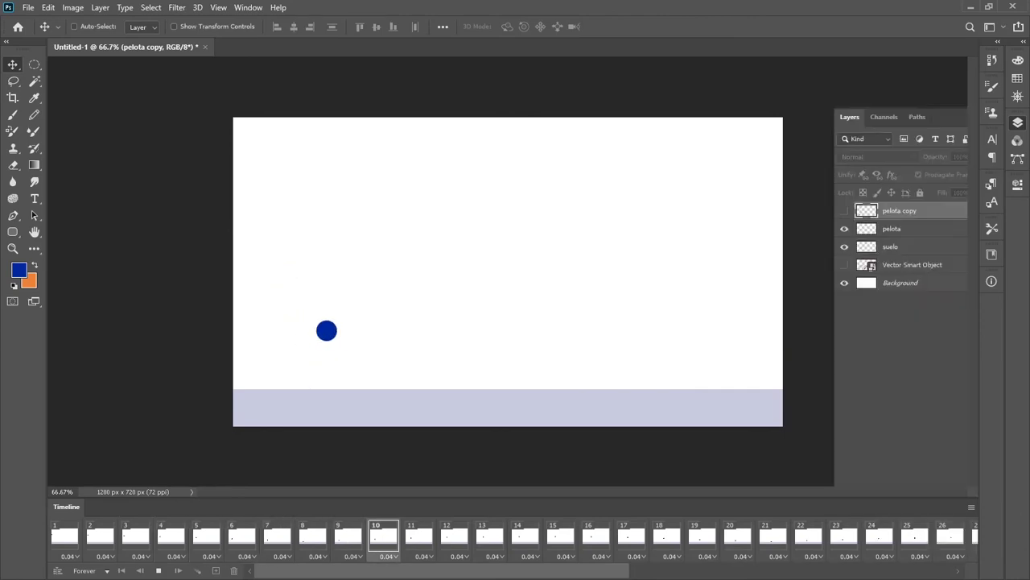
pyautogui.press('F7')
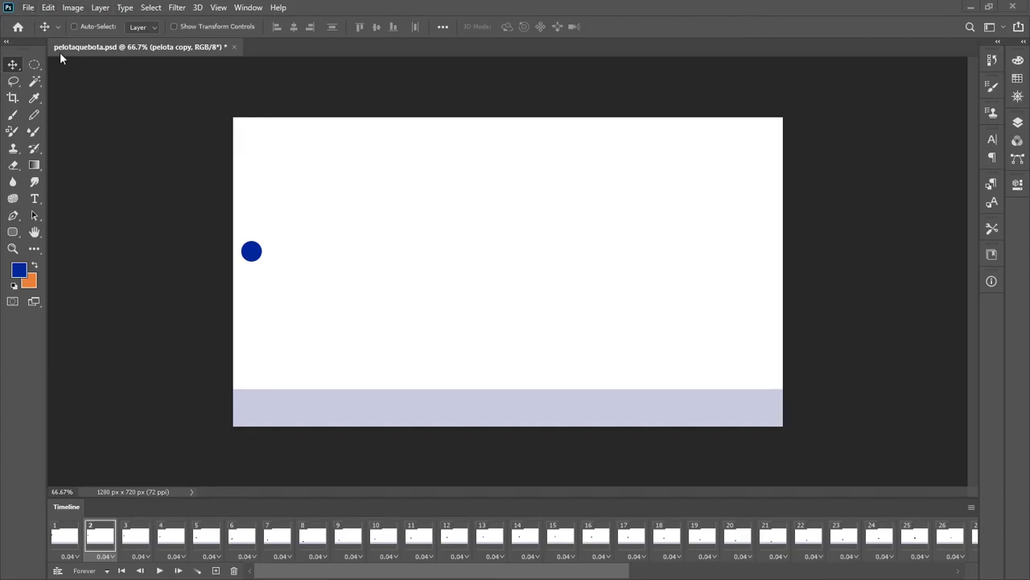
pyautogui.click(28, 8)
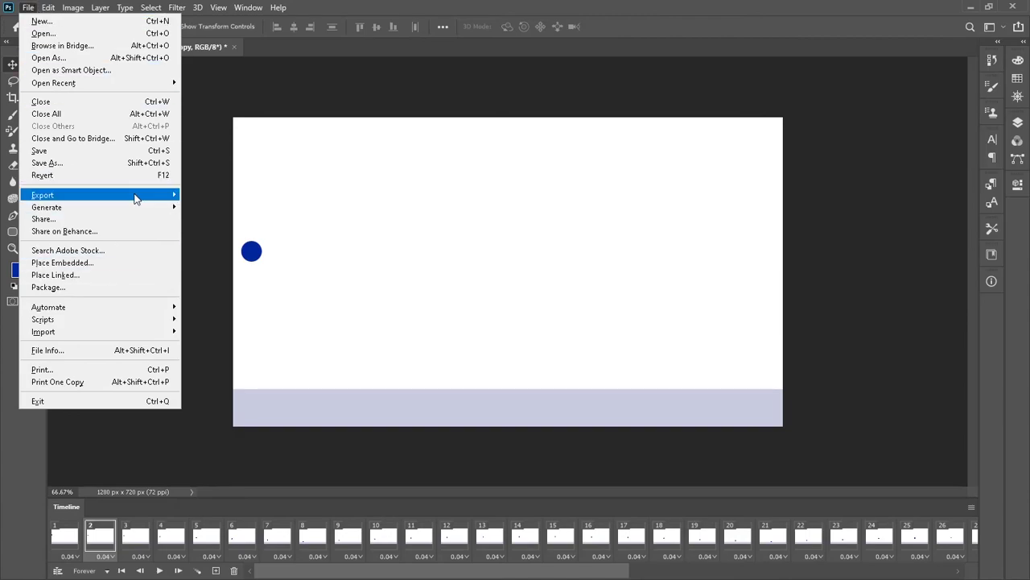
pyautogui.moveTo(137, 196)
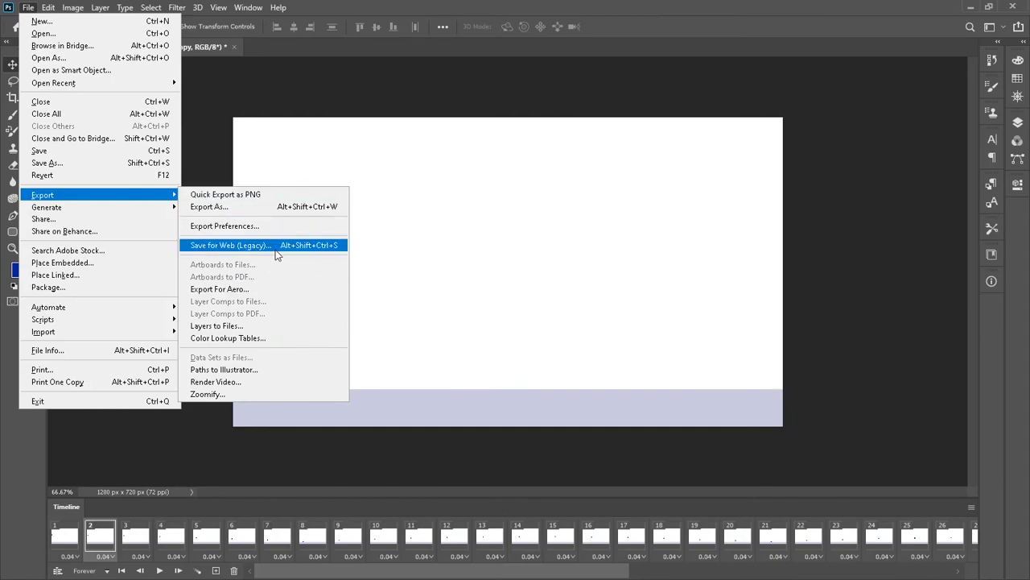
pyautogui.click(223, 245)
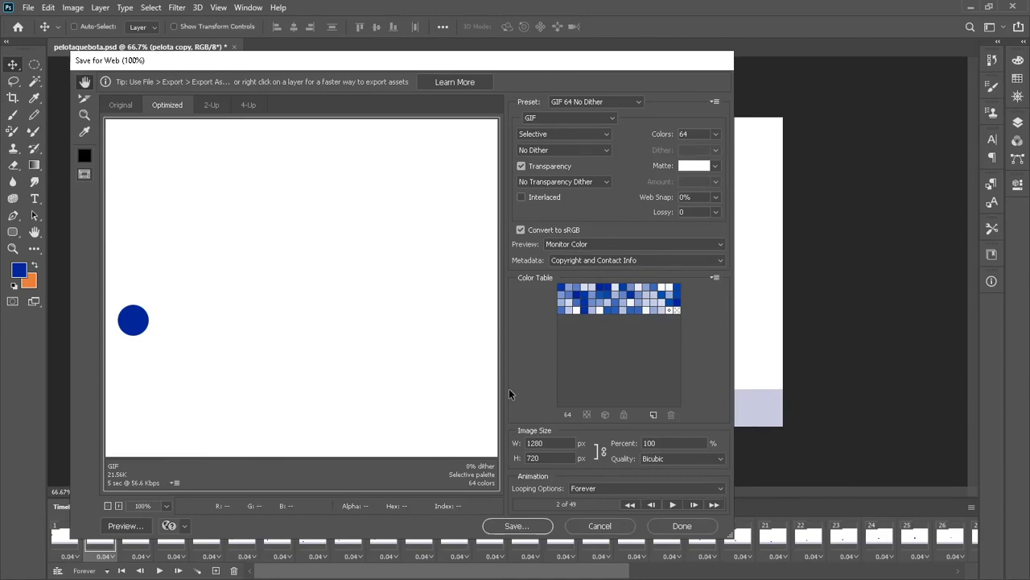
pyautogui.click(620, 102)
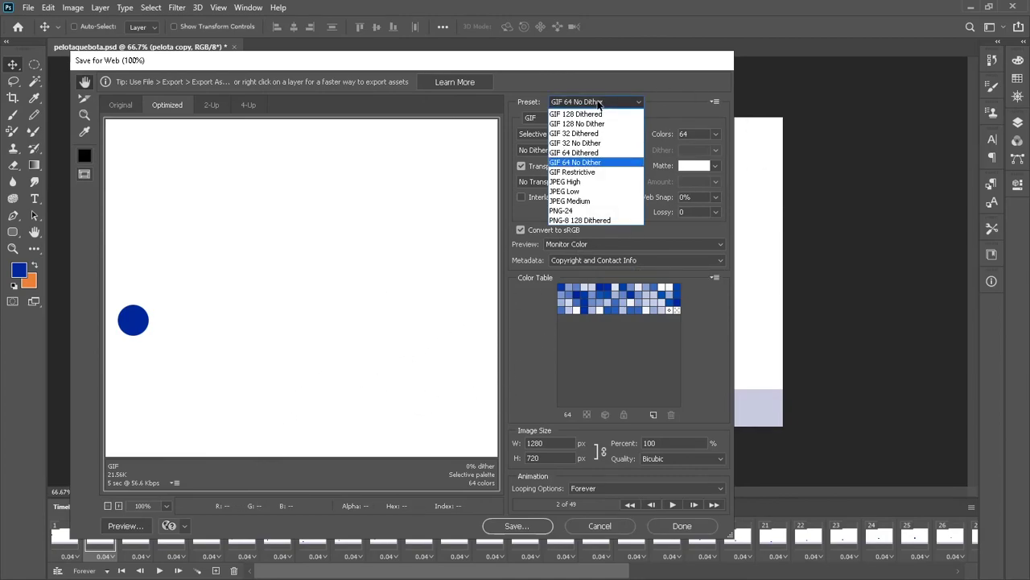
pyautogui.click(588, 164)
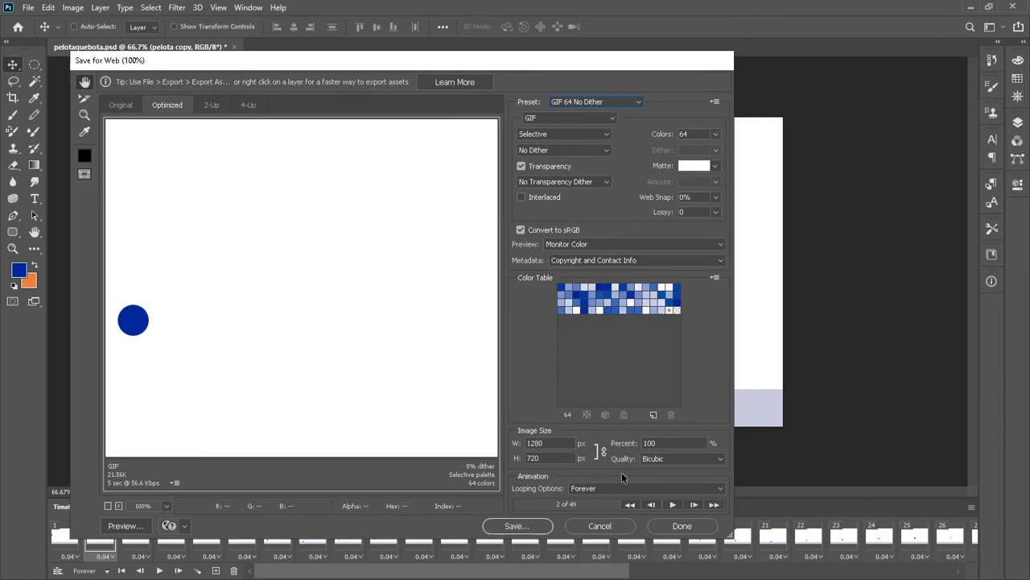
# Preview the animation in the export dialog and set its looping option to Forever.
pyautogui.click(673, 504)
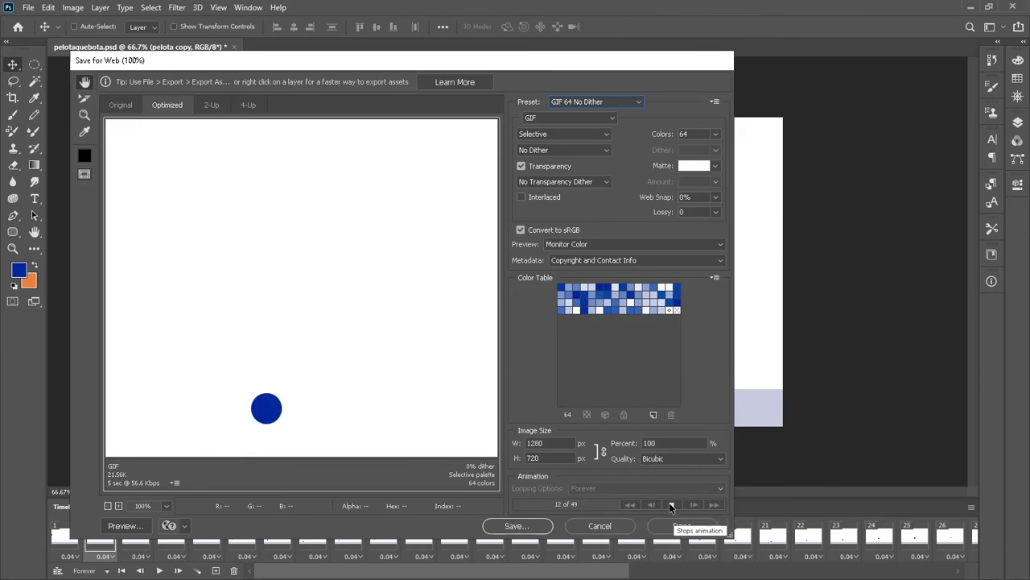
pyautogui.click(672, 504)
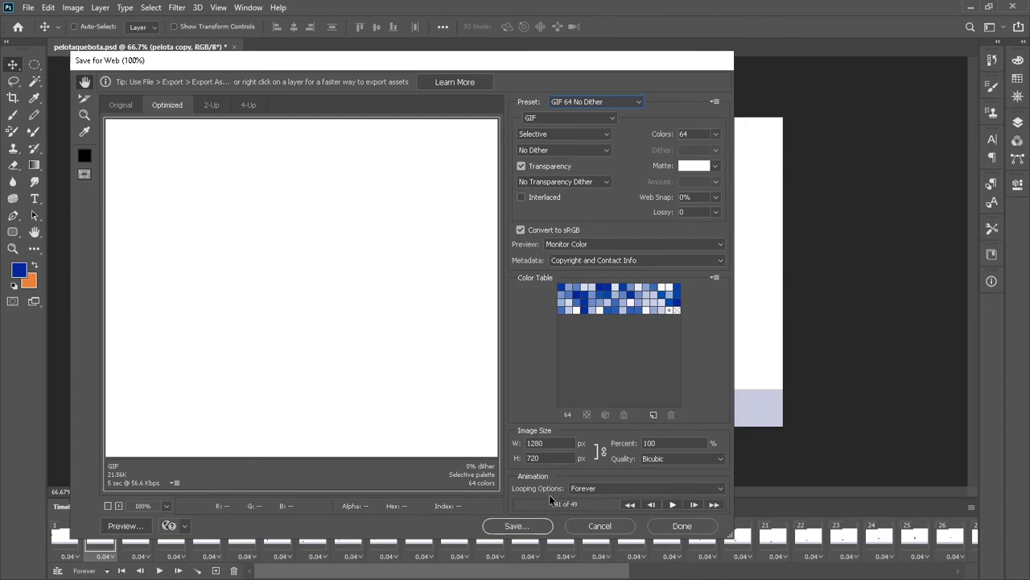
pyautogui.click(622, 480)
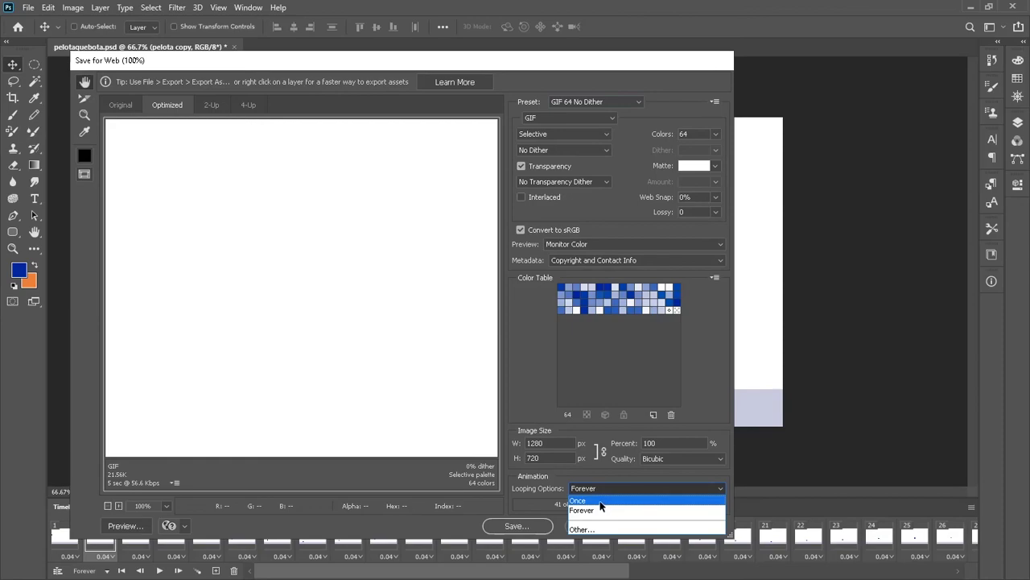
pyautogui.click(600, 509)
pyautogui.click(600, 490)
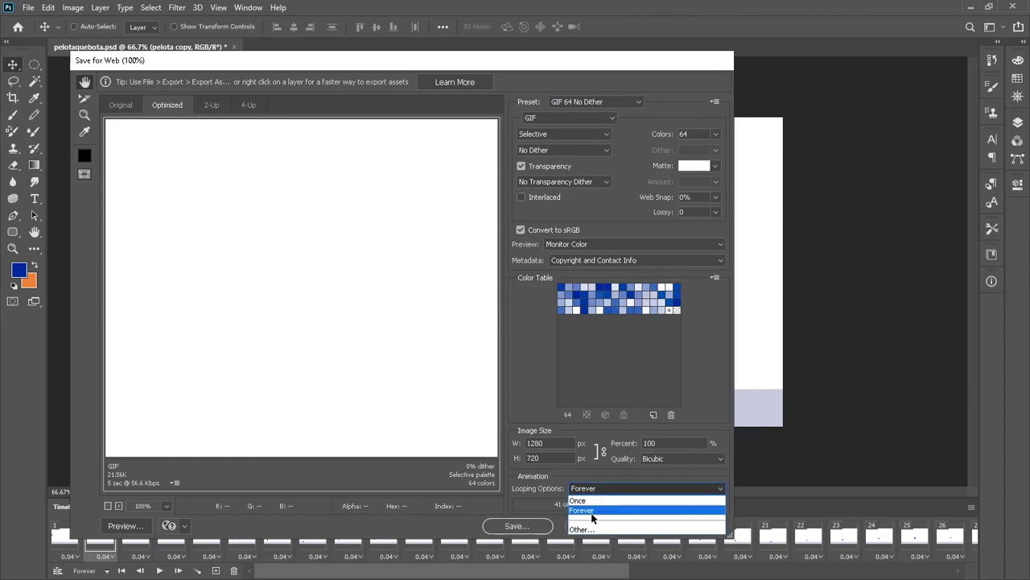
pyautogui.click(592, 510)
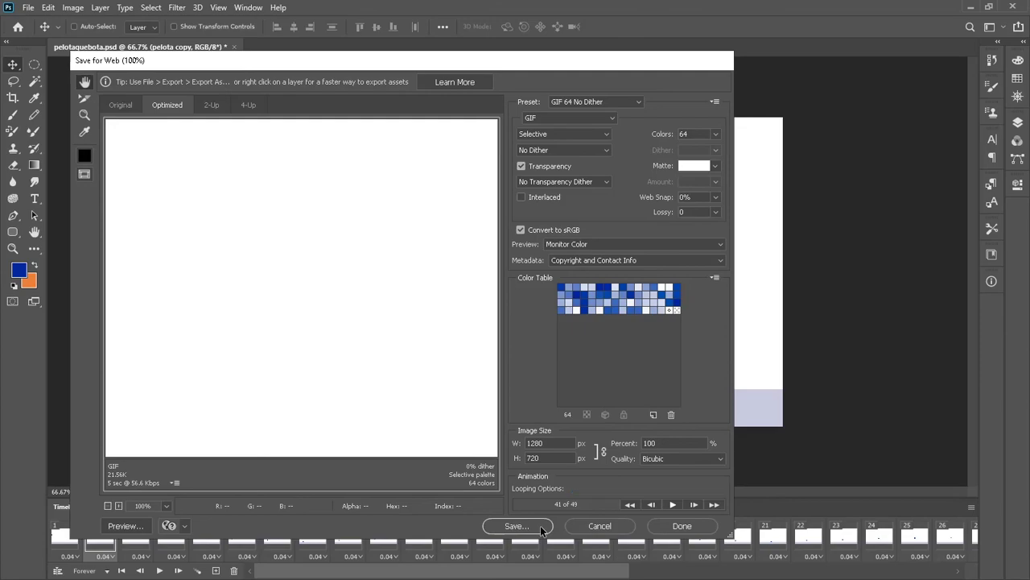
# Save the animation as pelotaquebota.gif on the desktop (Escritorio) and check its playback in the browser.
pyautogui.click(540, 527)
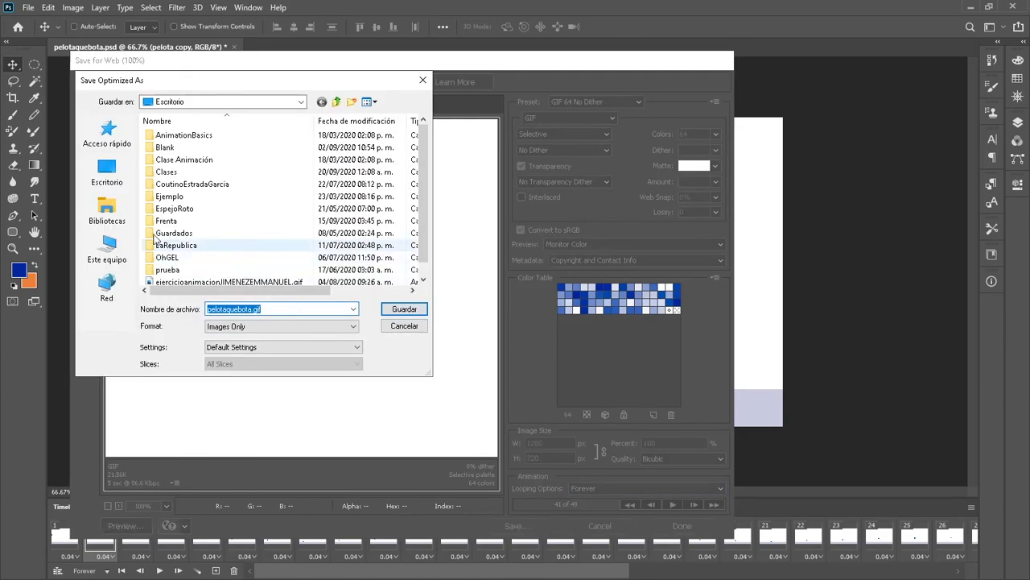
pyautogui.scroll(-1, 220, 254)
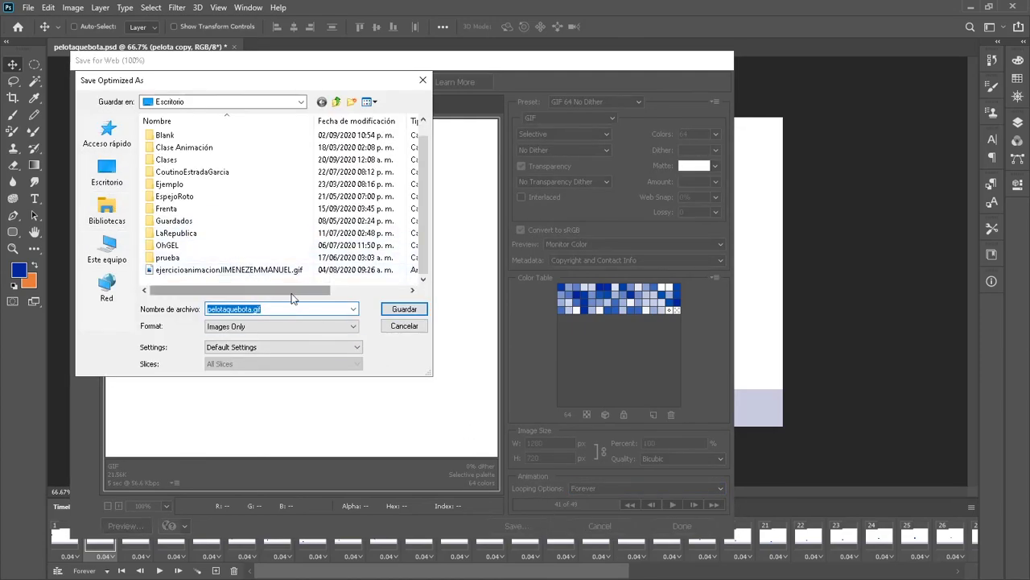
pyautogui.click(405, 309)
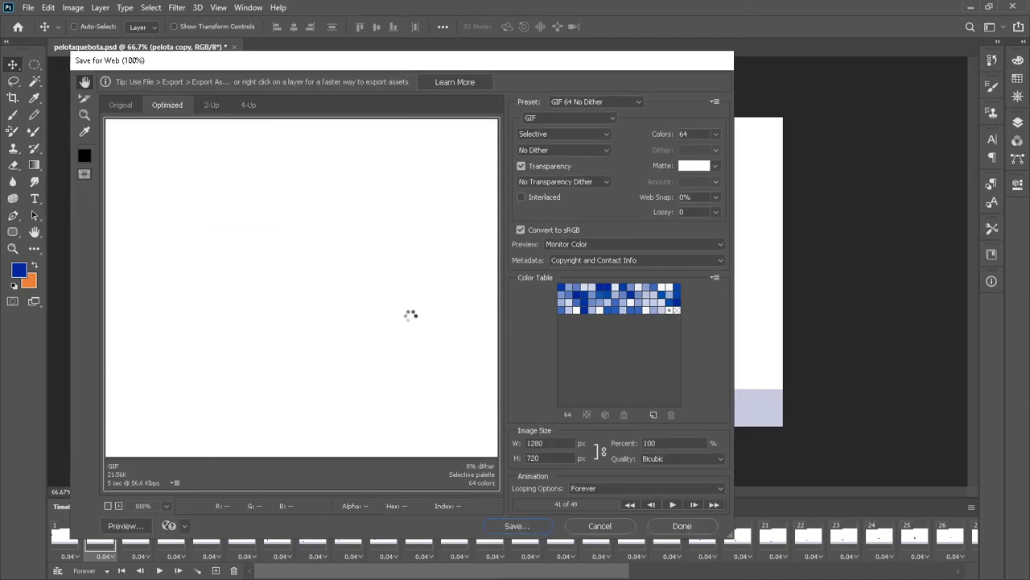
pyautogui.hotkey('alt', 'Tab')
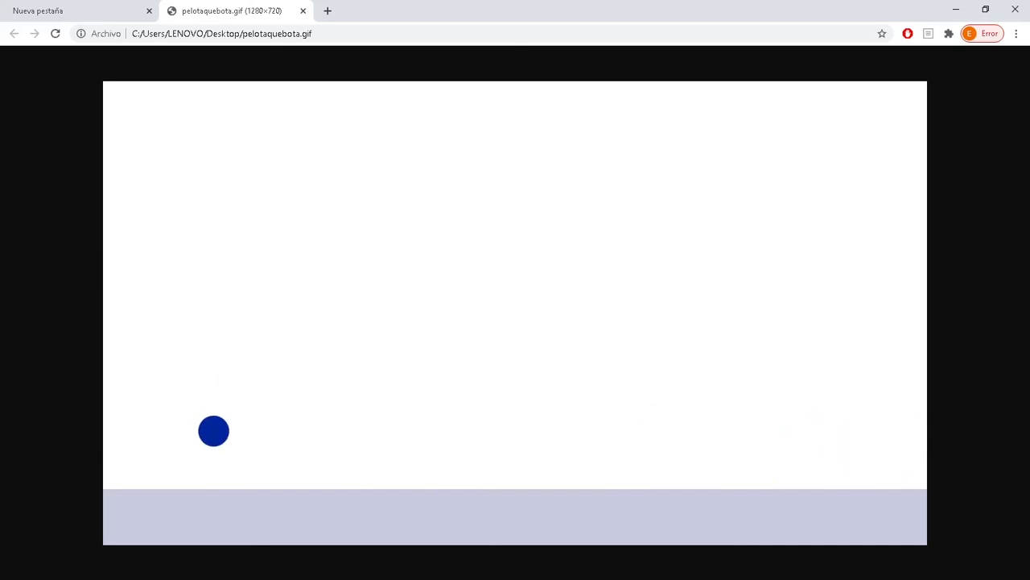
pyautogui.hotkey('alt', 'Tab')
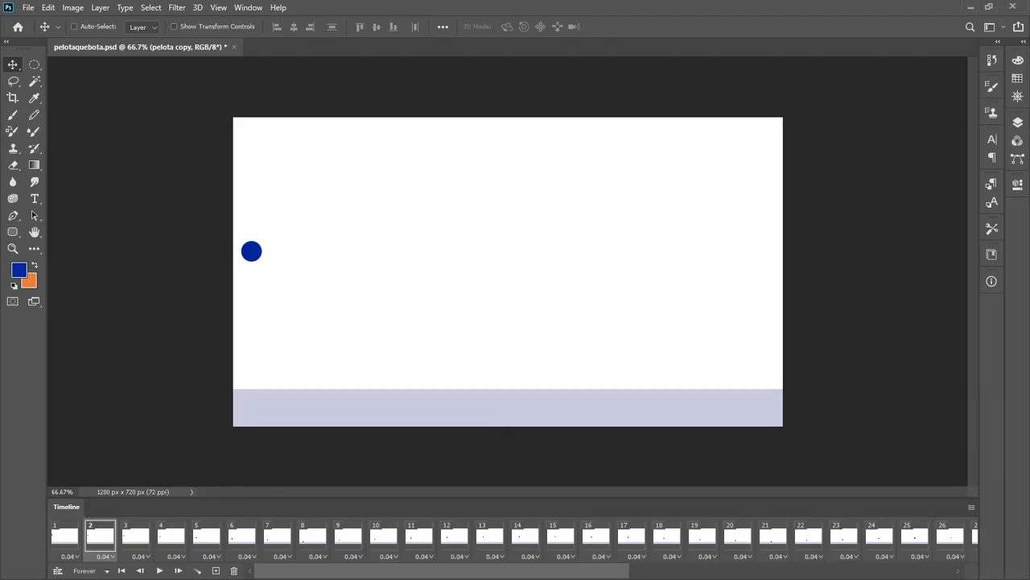
# Set the delay of frames 1 through 49 to 0.04 seconds and switch to the browser to view pelotaquebota.gif.
pyautogui.click(65, 542)
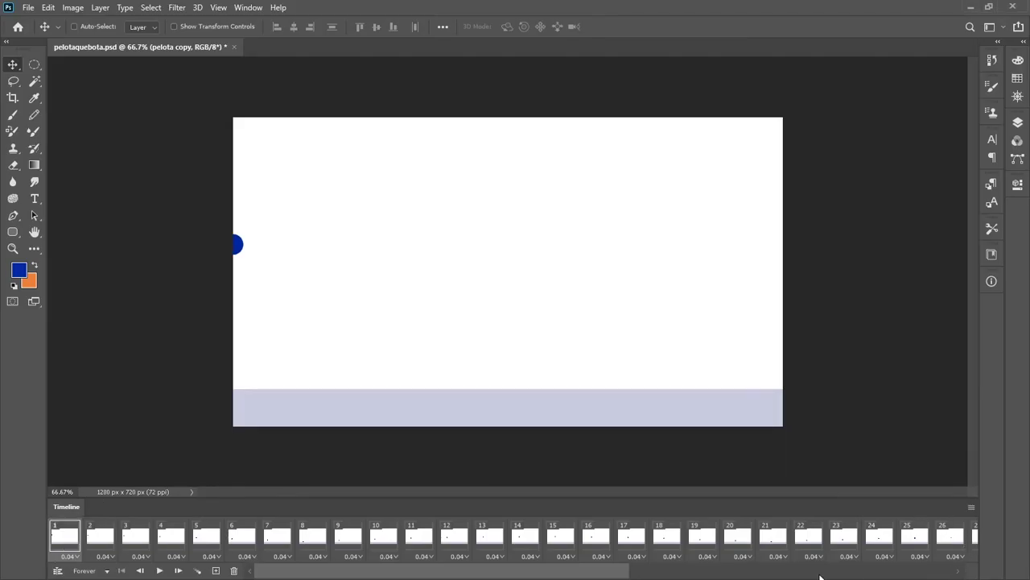
pyautogui.moveTo(578, 576); pyautogui.dragTo(1000, 574)
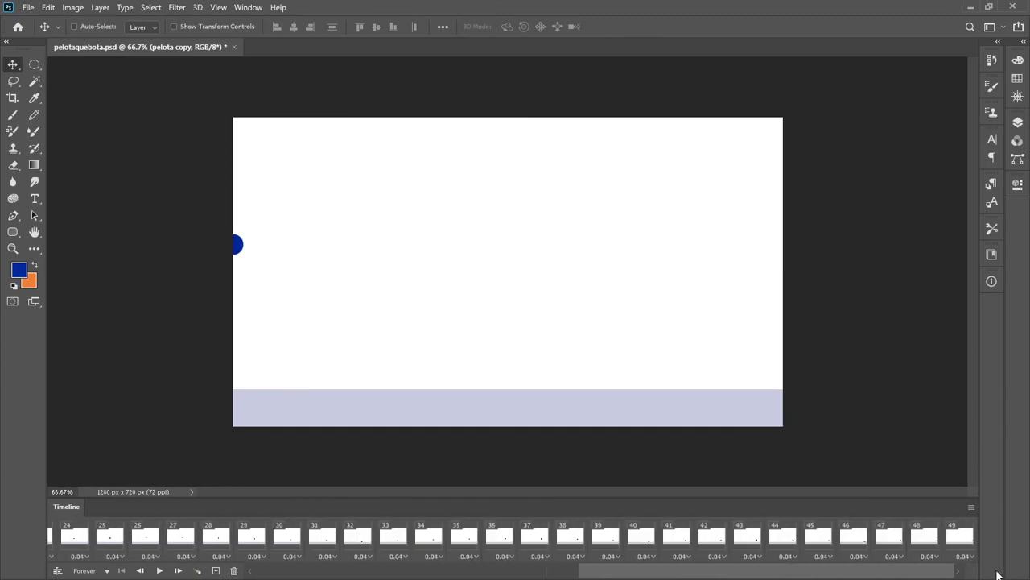
pyautogui.click(967, 557)
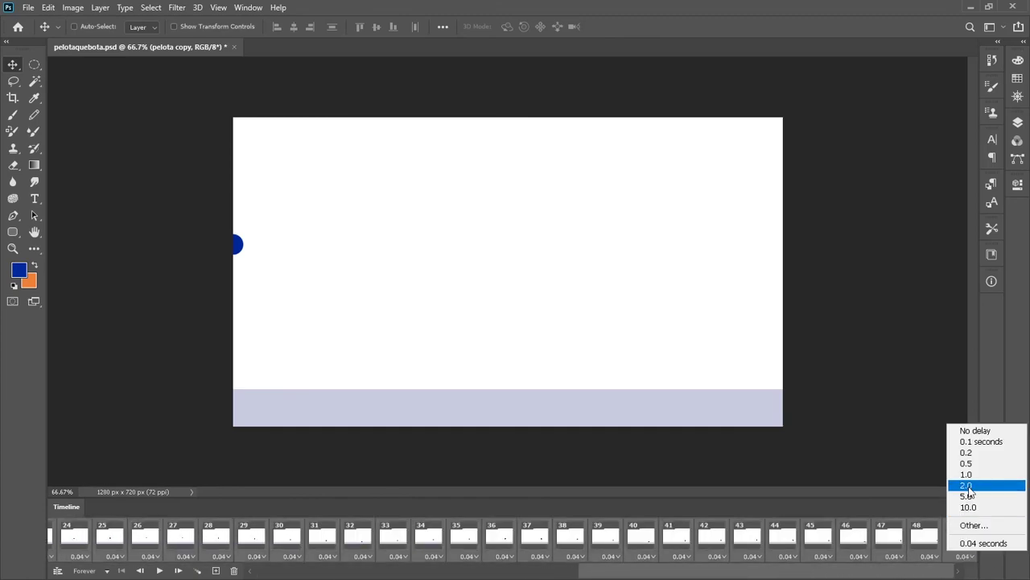
pyautogui.click(974, 527)
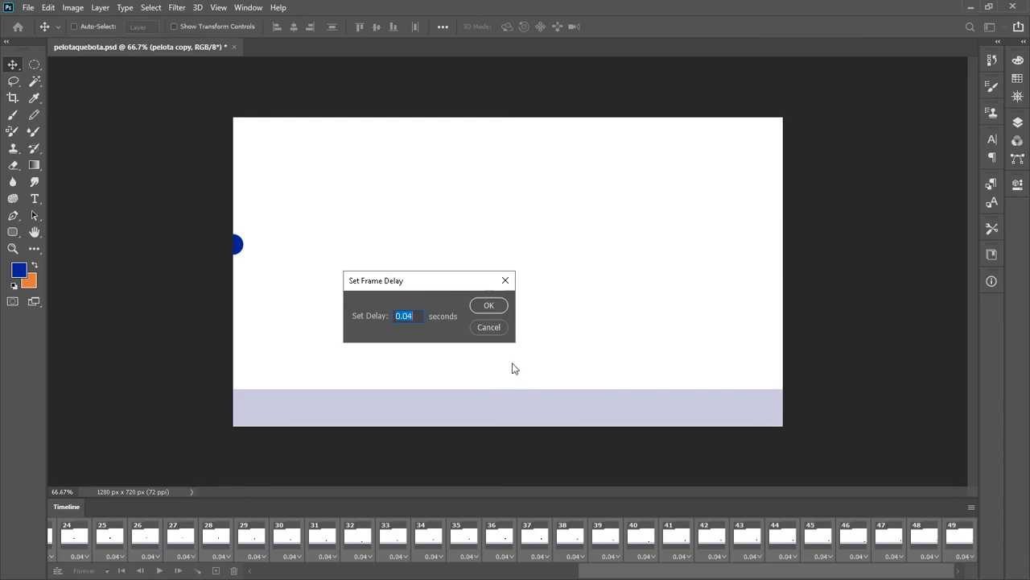
pyautogui.press('Return')
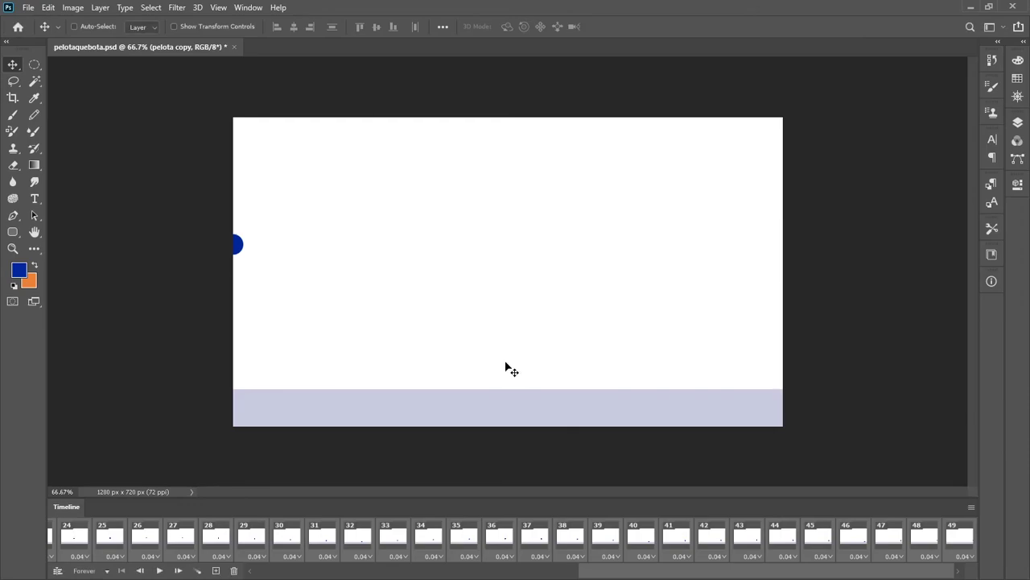
pyautogui.hotkey('alt', 'Tab')
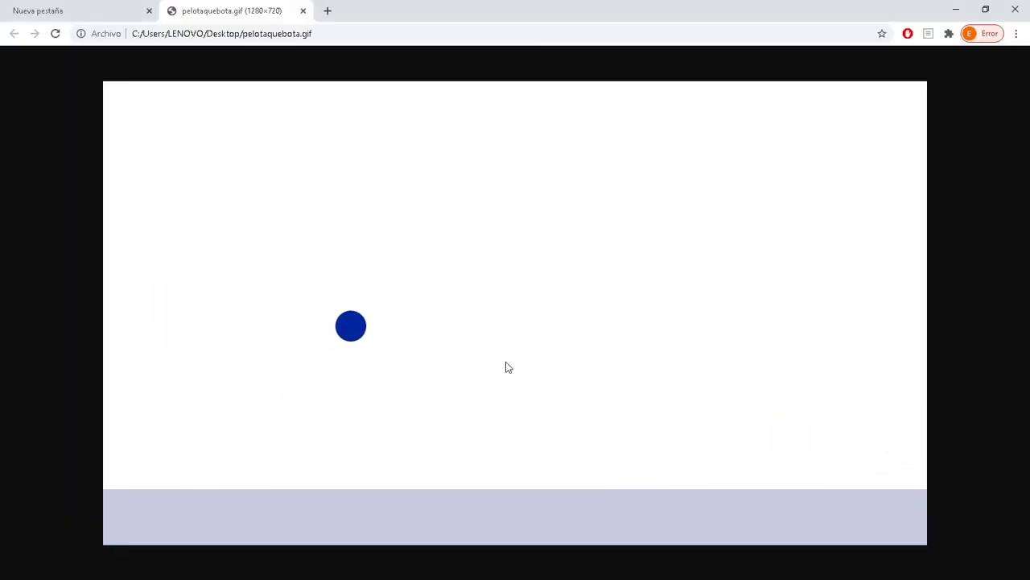